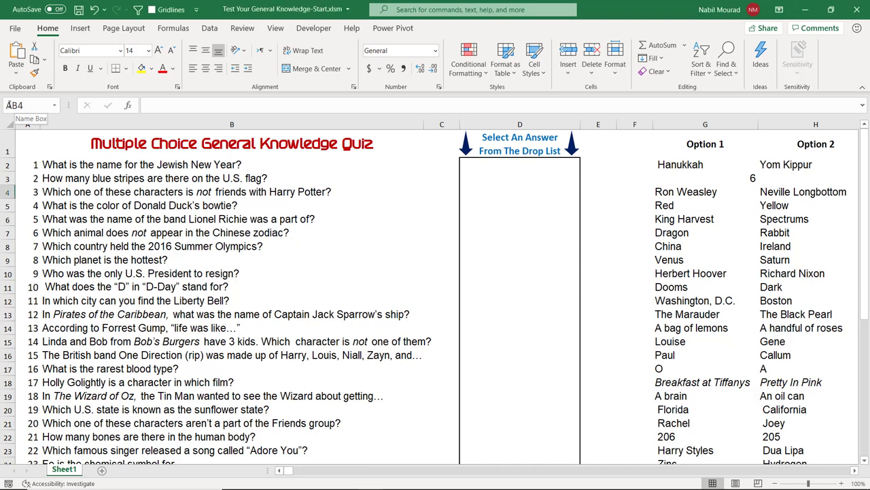
Step: Jump to cell AB1 to check the source link, then return to the quiz questions
{"action": "left_click", "coordinate": [30, 105]}
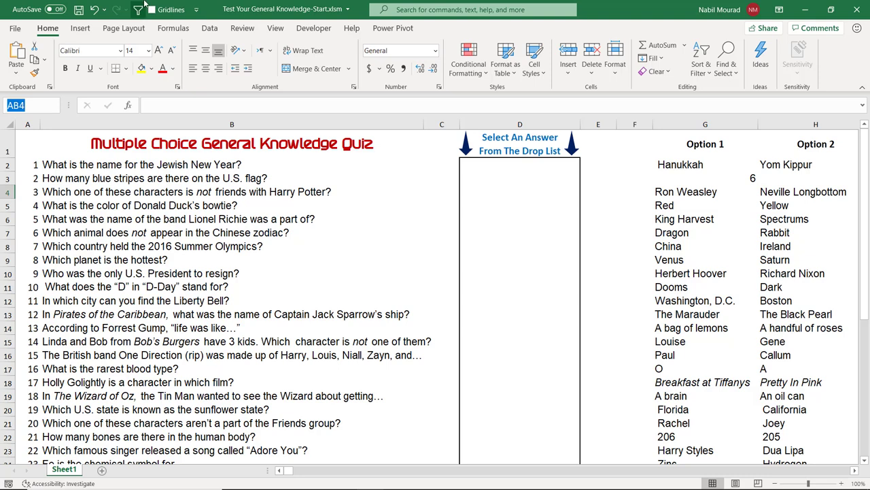
{"action": "type", "text": "AB1"}
{"action": "key", "text": "Return"}
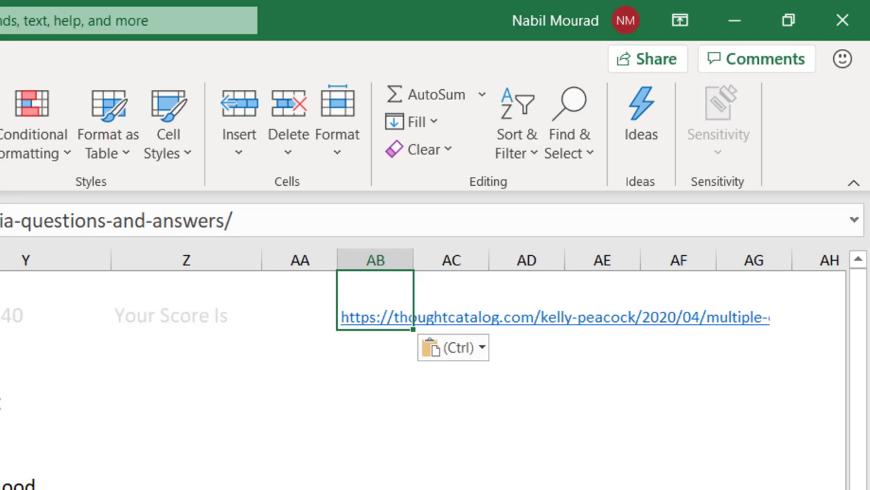
{"action": "scroll", "coordinate": [420, 367], "scroll_direction": "left", "scroll_amount": 10}
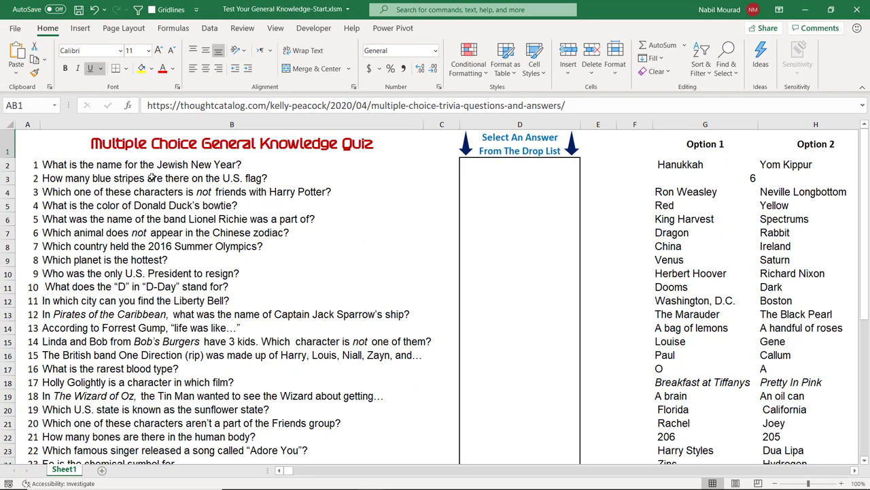
{"action": "scroll", "coordinate": [158, 248], "scroll_direction": "down", "scroll_amount": 1}
{"action": "scroll", "coordinate": [159, 248], "scroll_direction": "down", "scroll_amount": 6}
{"action": "scroll", "coordinate": [159, 247], "scroll_direction": "up", "scroll_amount": 6}
{"action": "scroll", "coordinate": [855, 474], "scroll_direction": "right", "scroll_amount": 4}
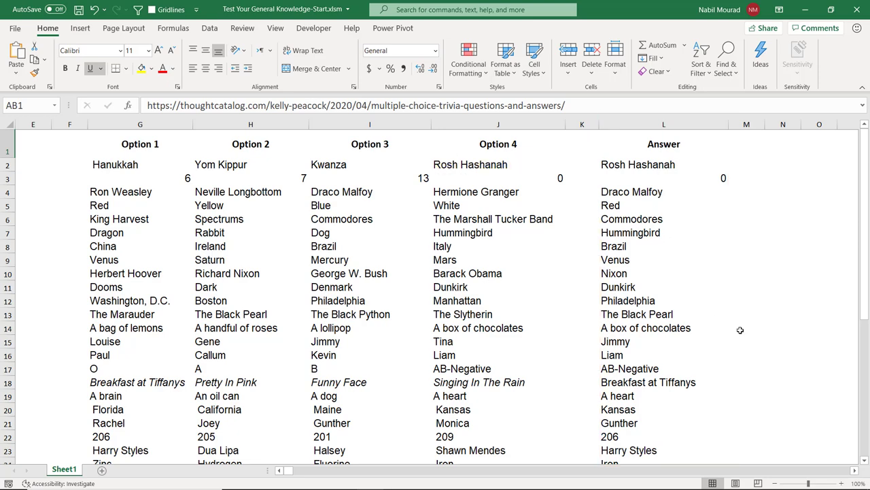
{"action": "left_click", "coordinate": [279, 473]}
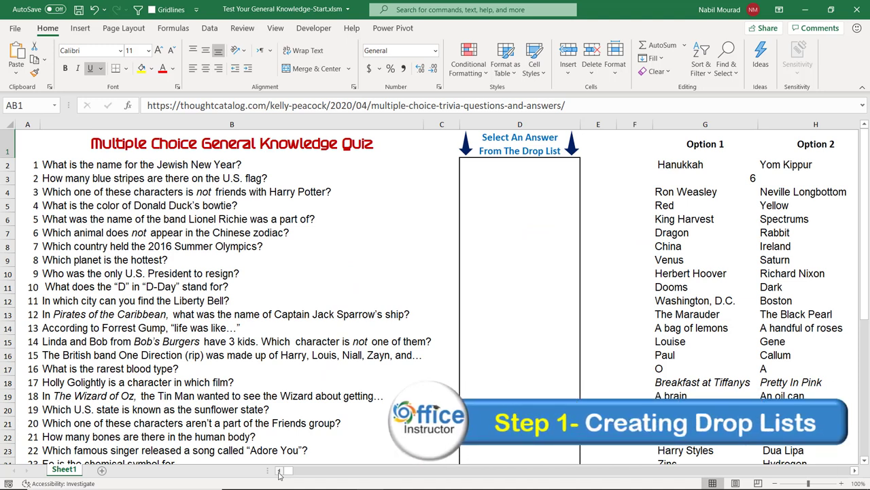
Step: Give cell D2 a List validation sourced from the four options in G2:J2
{"action": "left_click", "coordinate": [528, 169]}
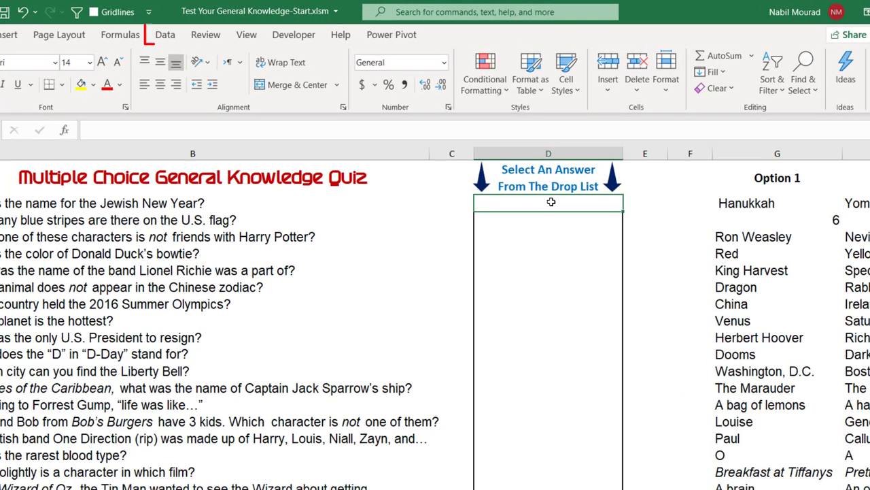
{"action": "left_click", "coordinate": [164, 36]}
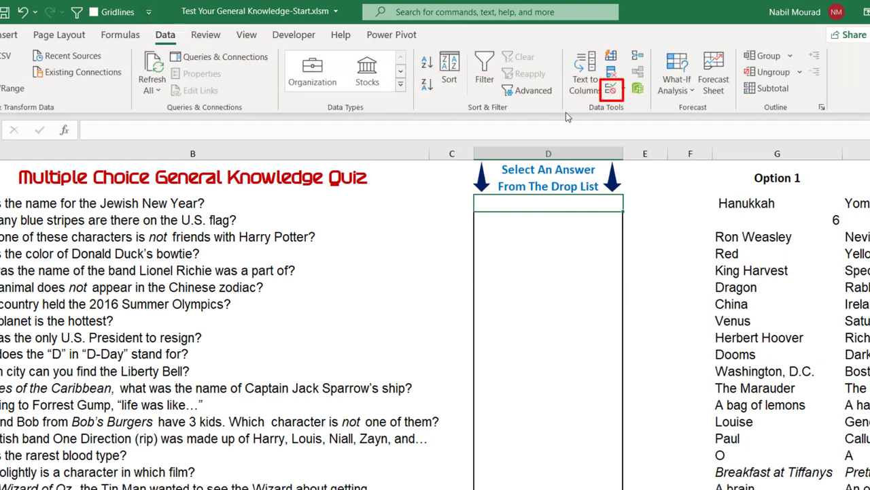
{"action": "left_click", "coordinate": [612, 91]}
{"action": "left_click_drag", "start_coordinate": [235, 158], "coordinate": [300, 150]}
{"action": "left_click", "coordinate": [252, 215]}
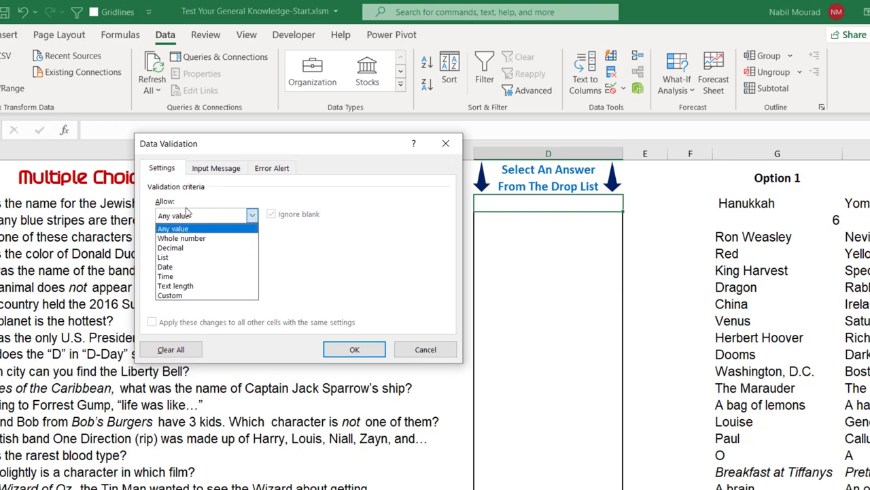
{"action": "left_click", "coordinate": [175, 259]}
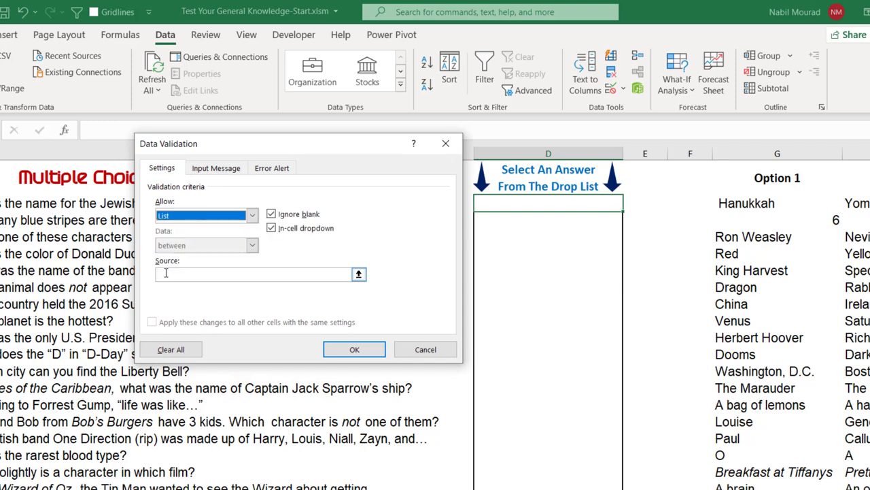
{"action": "left_click", "coordinate": [165, 273]}
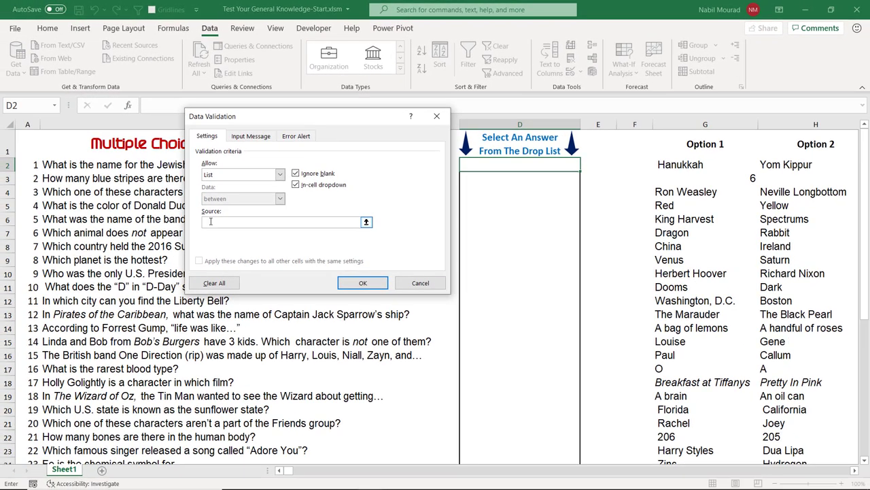
{"action": "scroll", "coordinate": [225, 221], "scroll_direction": "right", "scroll_amount": 2}
{"action": "left_click_drag", "start_coordinate": [334, 120], "coordinate": [121, 105]}
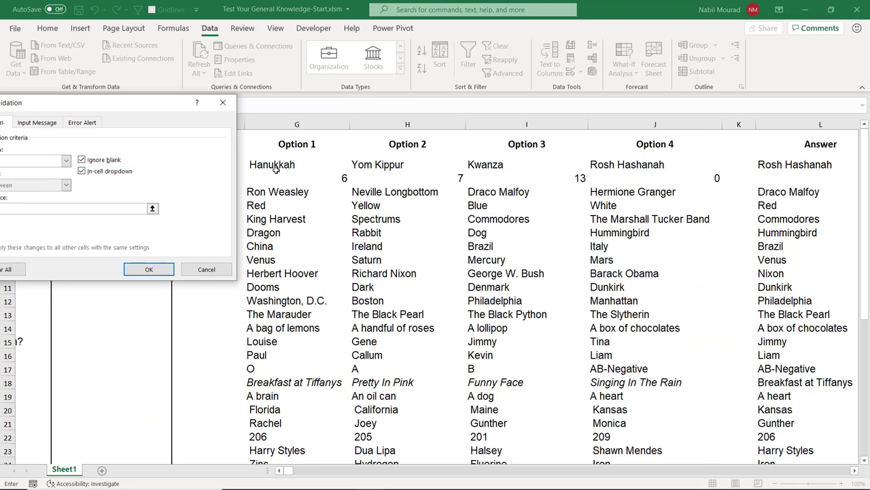
{"action": "left_click_drag", "start_coordinate": [268, 162], "coordinate": [632, 164]}
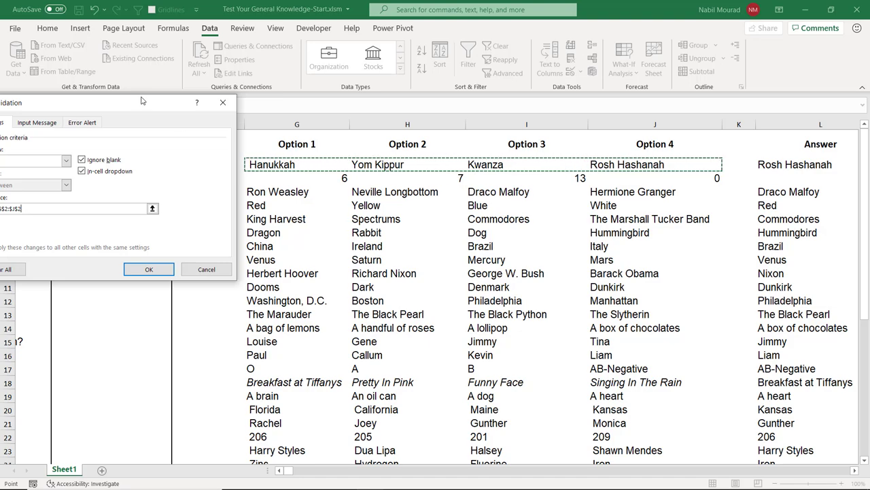
Step: Make the list source relative (=G2:J2) and apply the drop-down to D2
{"action": "left_click_drag", "start_coordinate": [144, 102], "coordinate": [547, 120]}
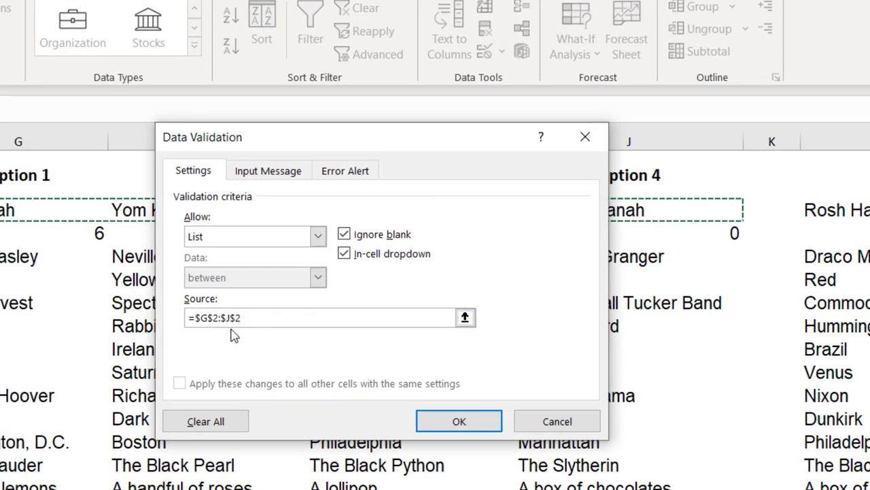
{"action": "left_click", "coordinate": [251, 324]}
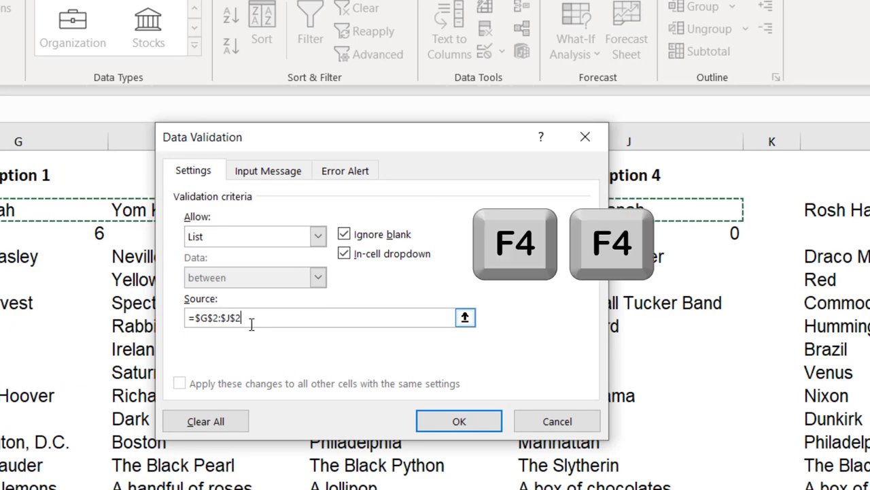
{"action": "key", "text": "F4"}
{"action": "key", "text": "F4"}
{"action": "key", "text": "F4"}
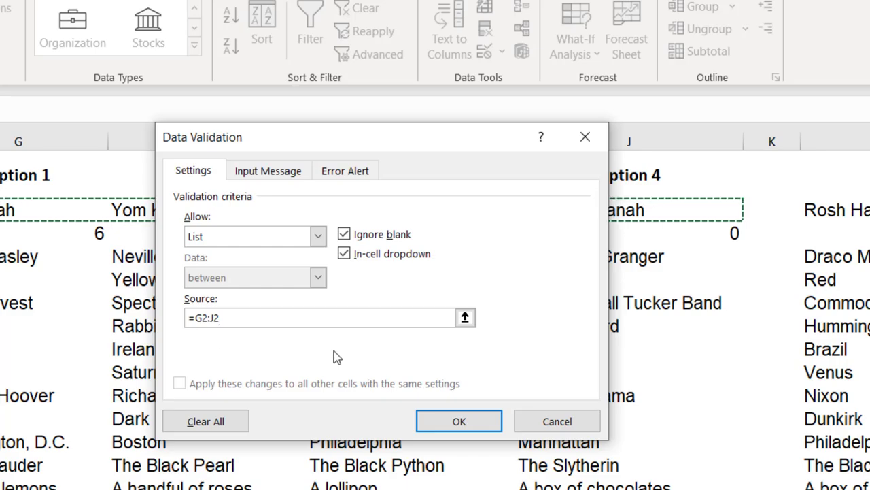
{"action": "left_click", "coordinate": [459, 421]}
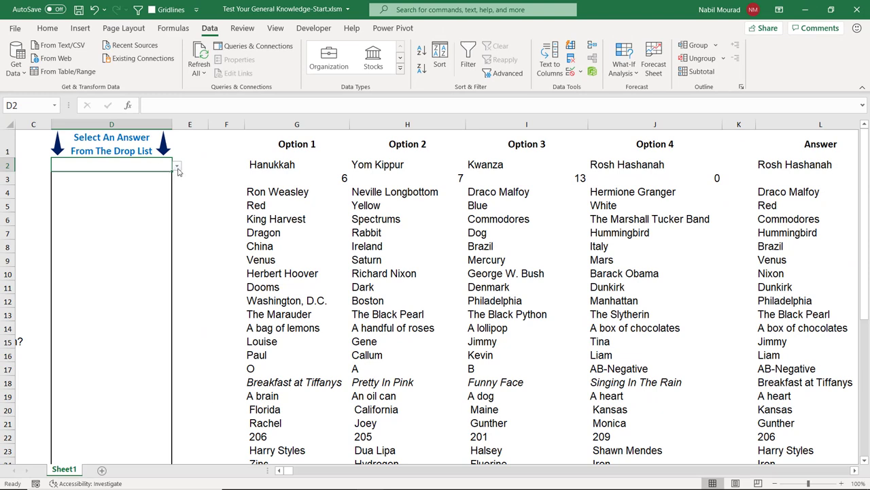
Step: Check D2's drop-down options and bring the full quiz questions back into view
{"action": "left_click", "coordinate": [176, 167]}
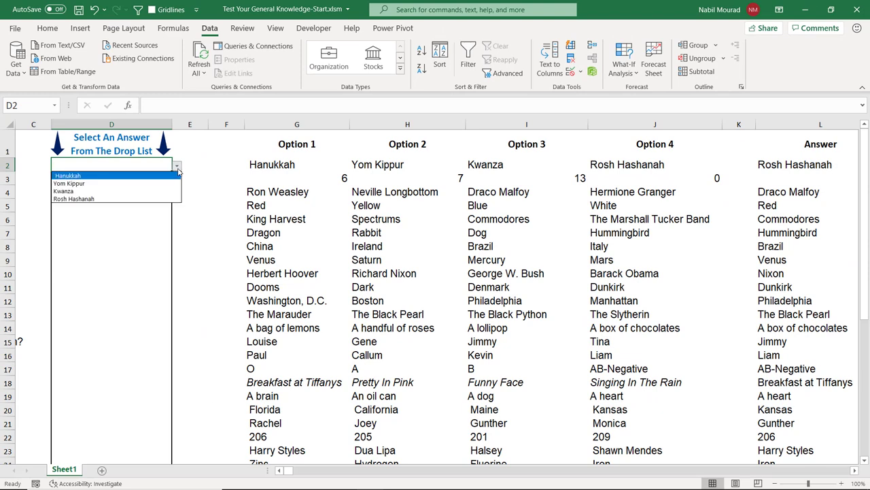
{"action": "left_click", "coordinate": [178, 169]}
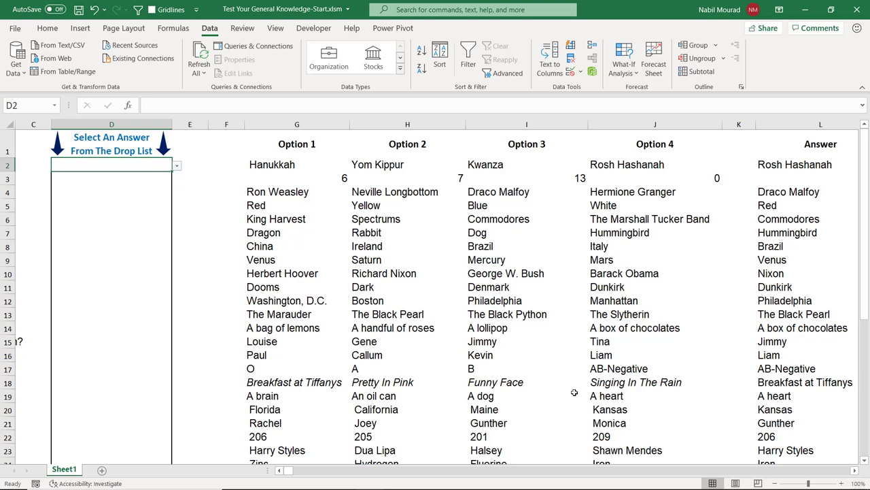
{"action": "left_click", "coordinate": [279, 470]}
{"action": "left_click", "coordinate": [280, 471]}
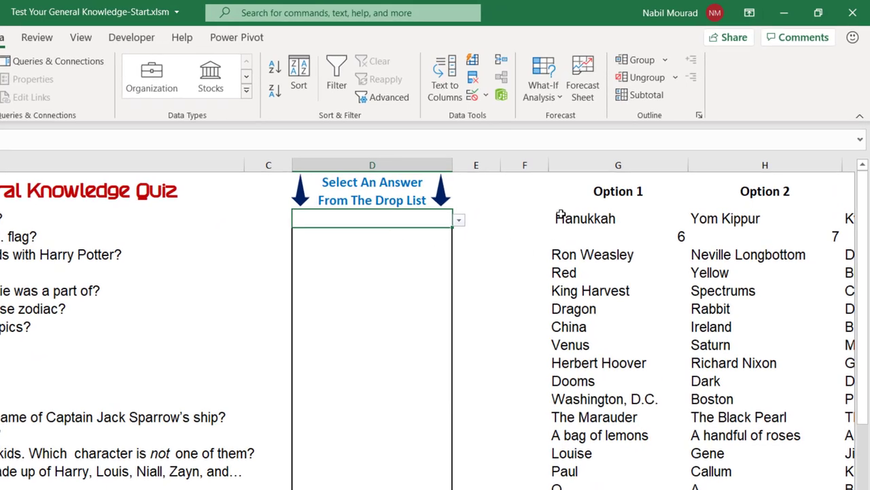
Step: Fill D2's drop-down down column D without formatting, then test it in D6
{"action": "left_click", "coordinate": [450, 227]}
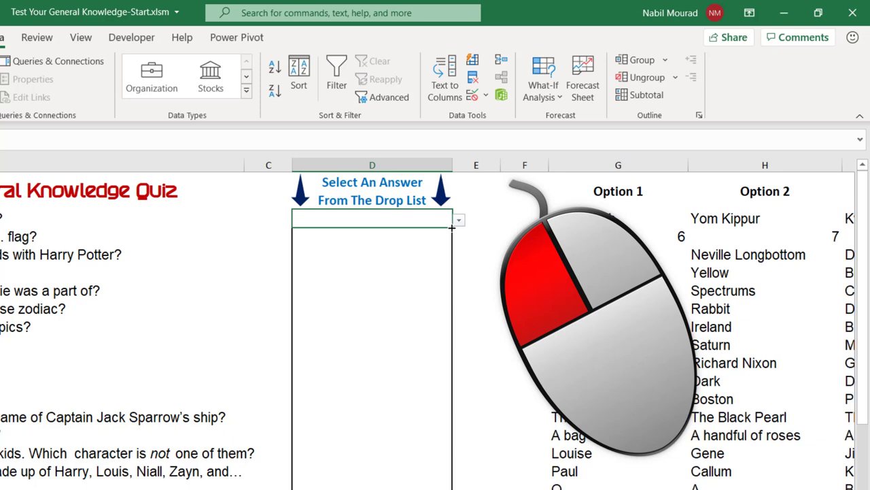
{"action": "left_click_drag", "start_coordinate": [452, 228], "coordinate": [534, 408]}
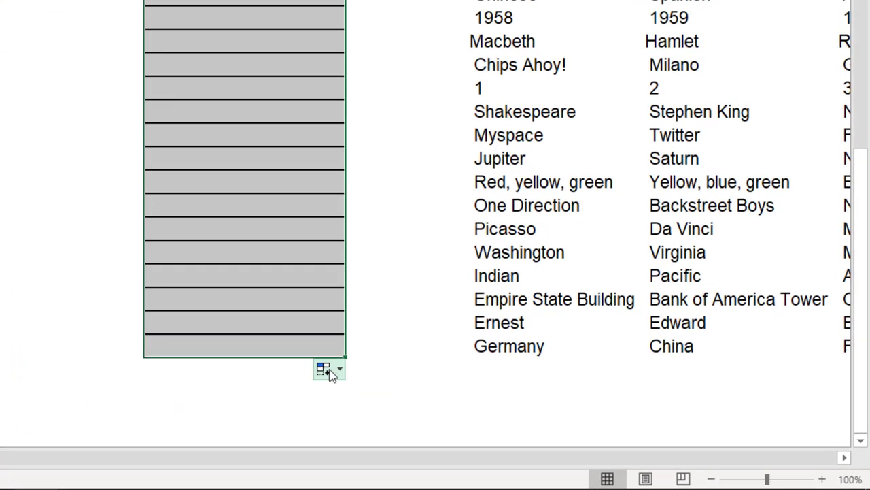
{"action": "left_click", "coordinate": [330, 373]}
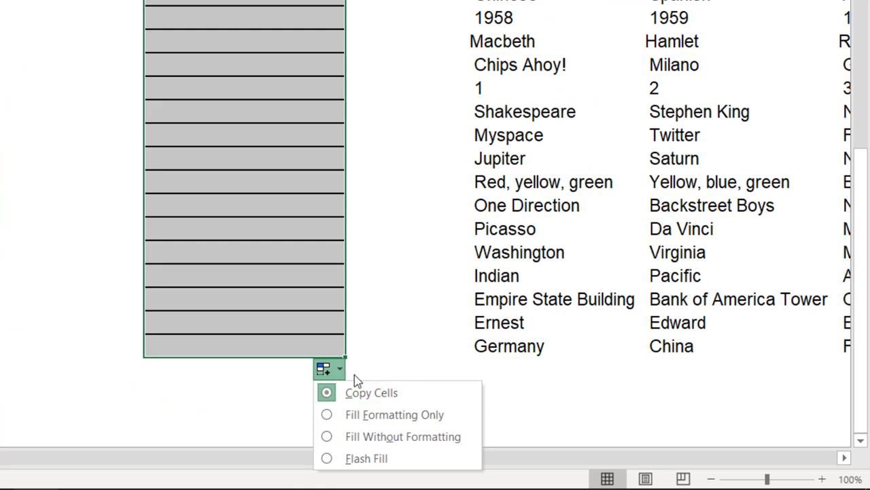
{"action": "left_click", "coordinate": [398, 436]}
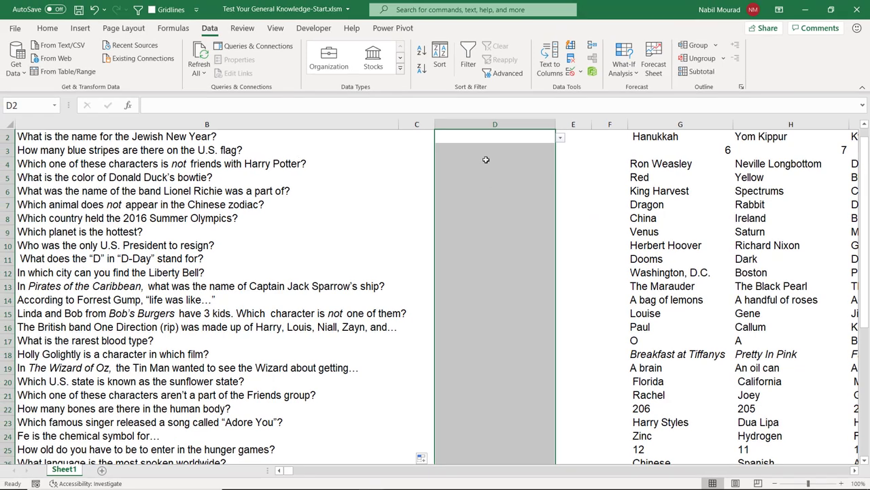
{"action": "left_click", "coordinate": [344, 9]}
{"action": "left_click", "coordinate": [371, 11]}
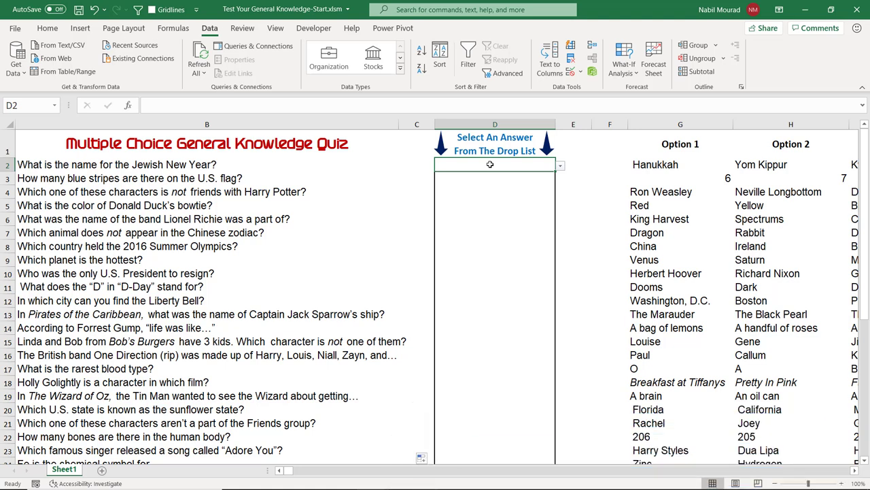
Step: Enter =IF(D2=L2,1,0) in cell F2 to score the first answer
{"action": "scroll", "coordinate": [764, 202], "scroll_direction": "right", "scroll_amount": 3}
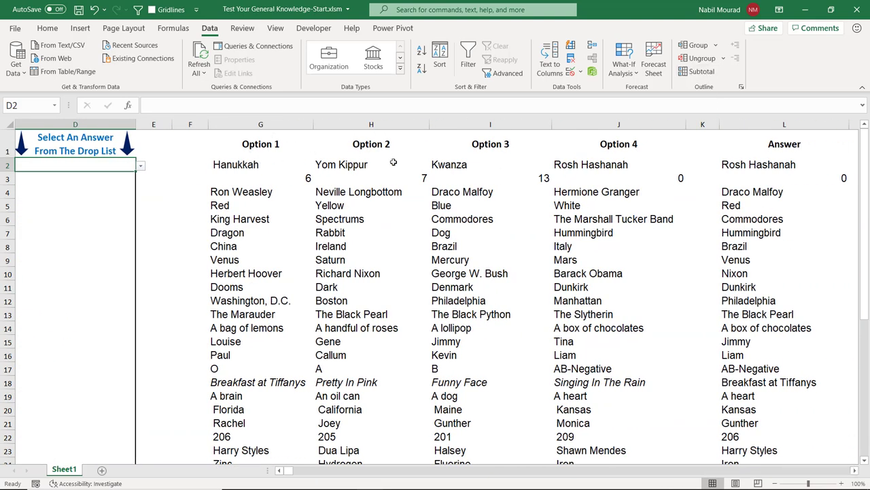
{"action": "left_click", "coordinate": [190, 163]}
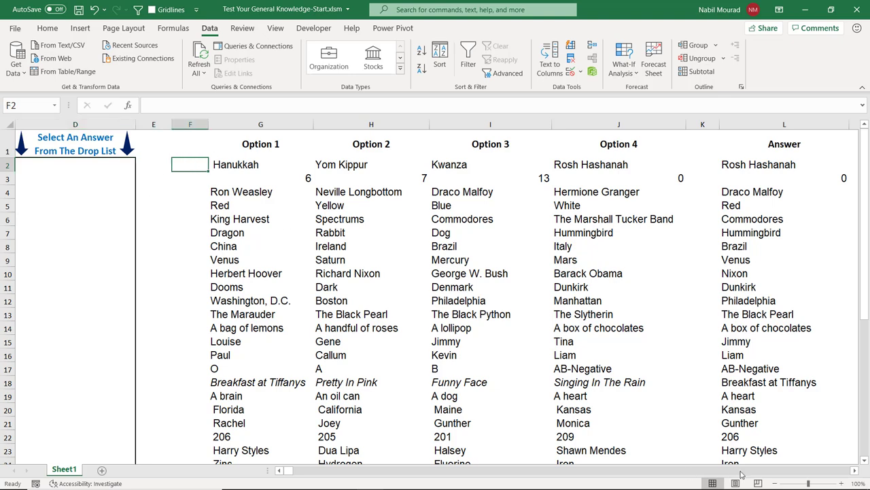
{"action": "left_click_drag", "start_coordinate": [288, 471], "coordinate": [284, 472]}
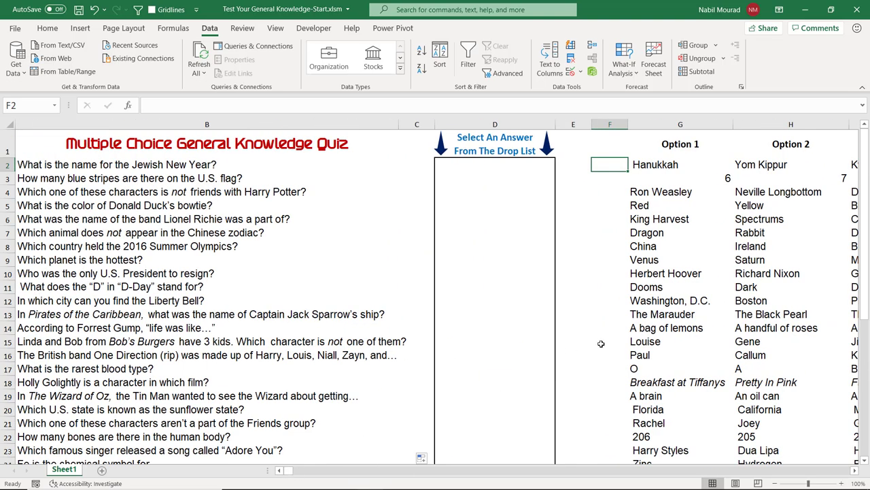
{"action": "type", "text": "=if"}
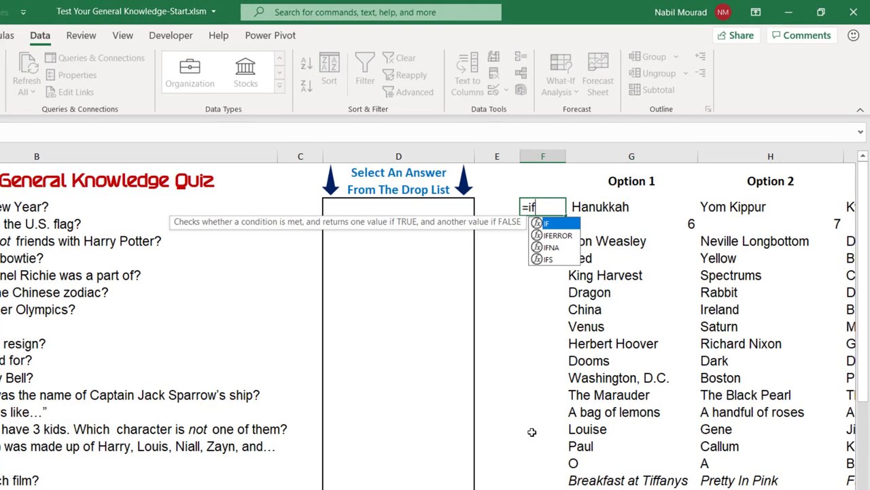
{"action": "key", "text": "Tab"}
{"action": "left_click", "coordinate": [375, 206]}
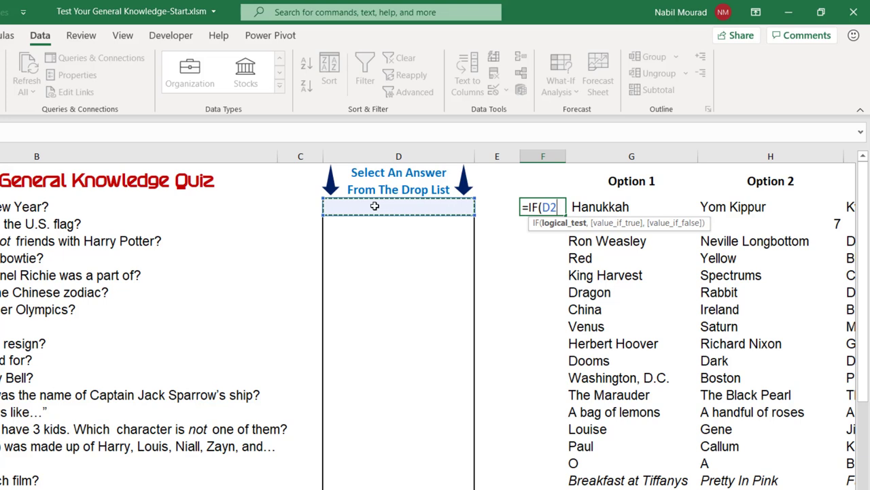
{"action": "type", "text": "="}
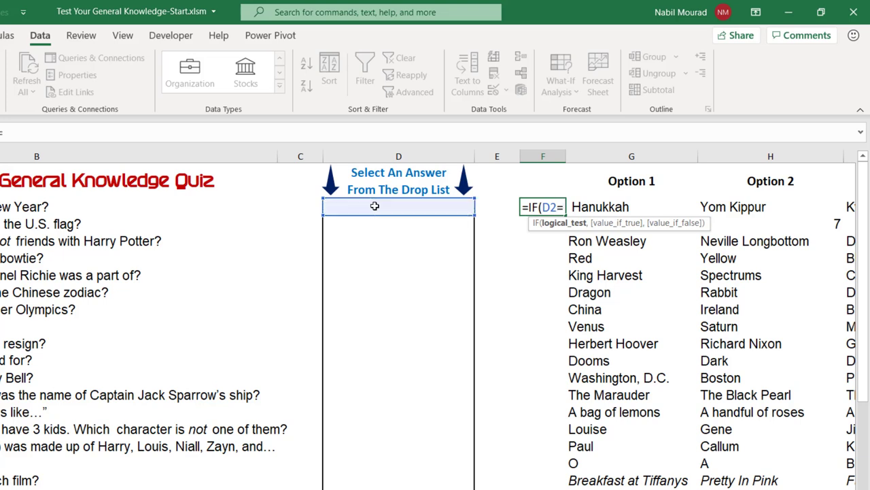
{"action": "type", "text": "L2"}
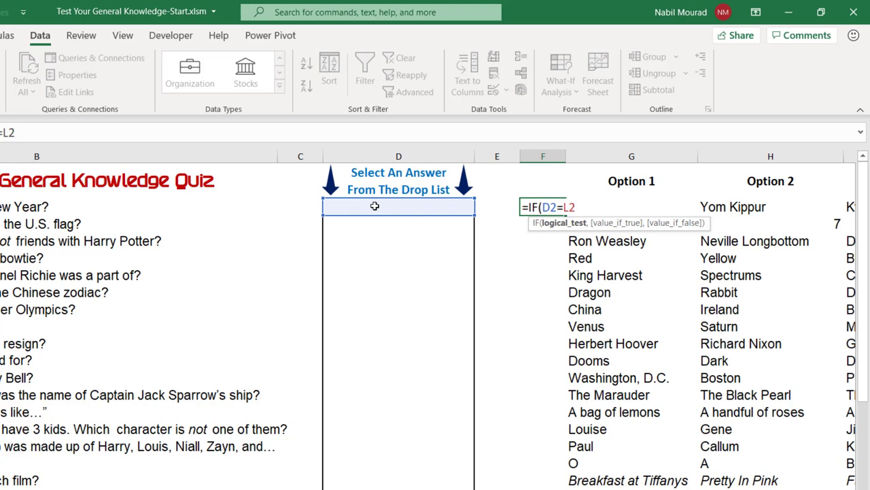
{"action": "type", "text": ",1"}
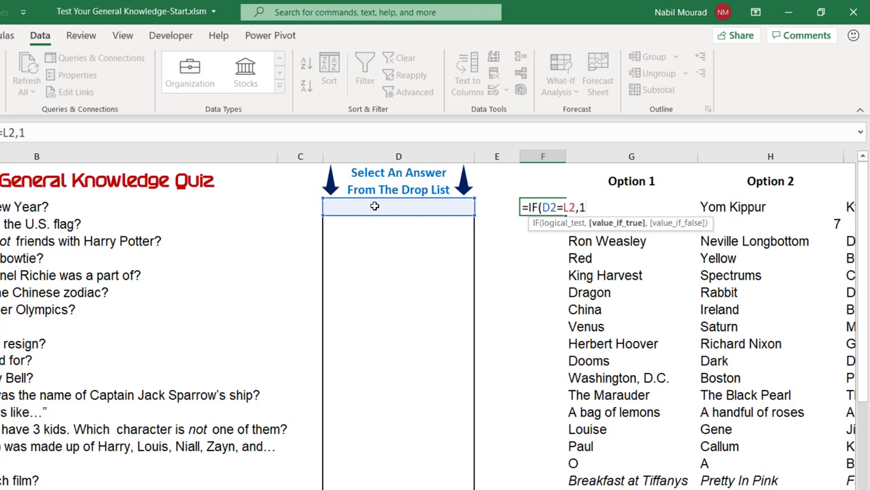
{"action": "type", "text": ",0"}
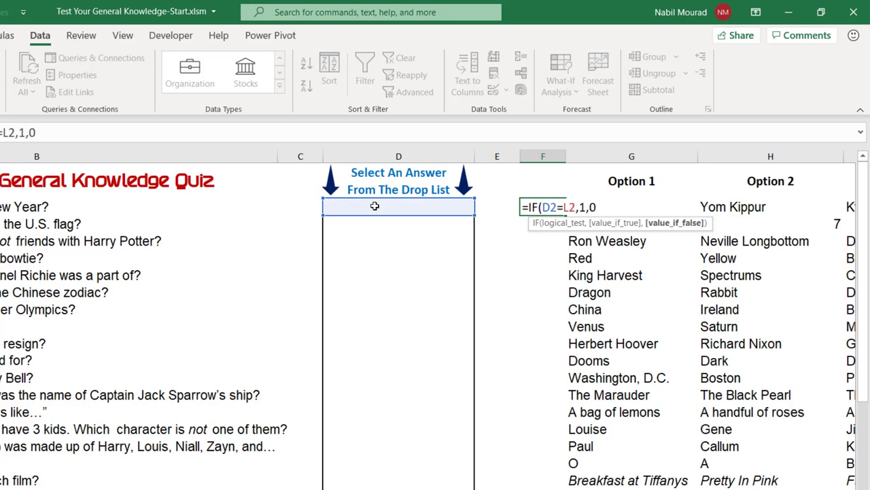
{"action": "type", "text": ")"}
Step: Wrap F2's formula as =IF(D2="","",IF(D2=L2,1,0)) so it stays blank without an answer
{"action": "key", "text": "Return"}
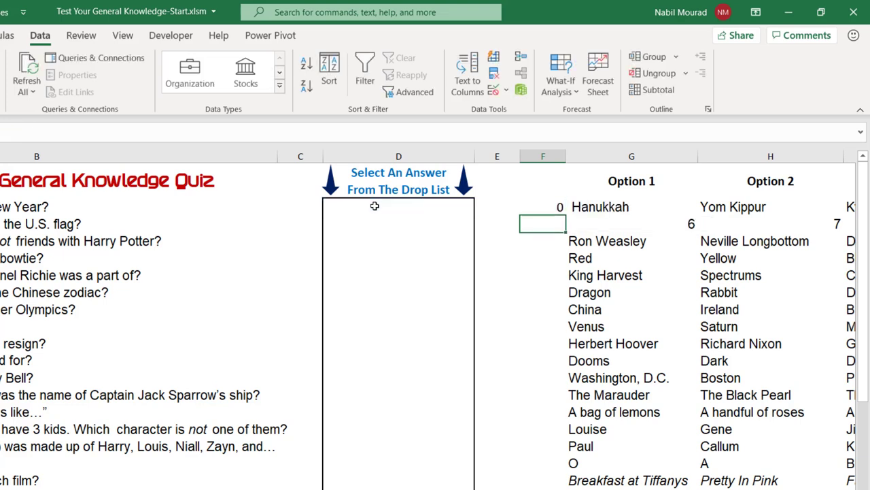
{"action": "key", "text": "Up"}
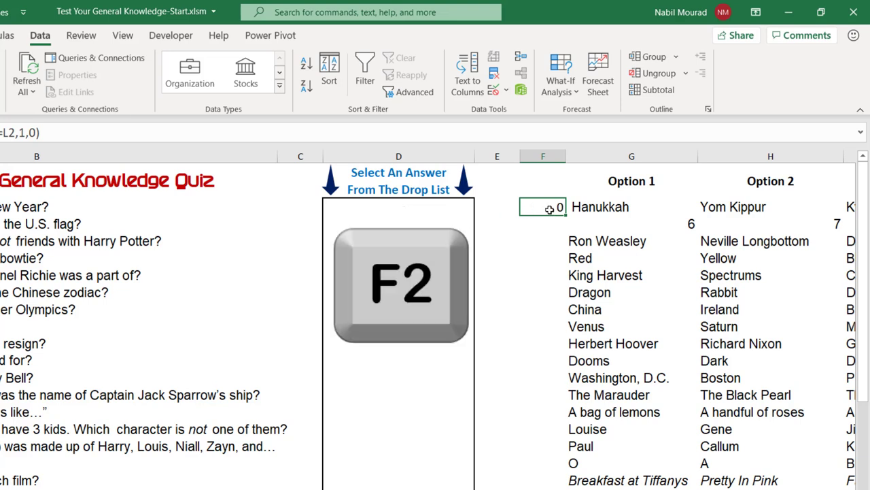
{"action": "key", "text": "F2"}
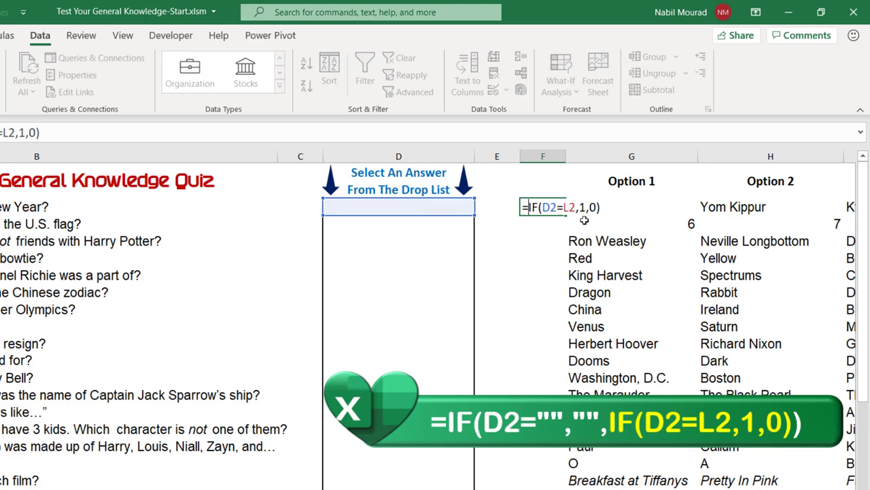
{"action": "type", "text": "IF("}
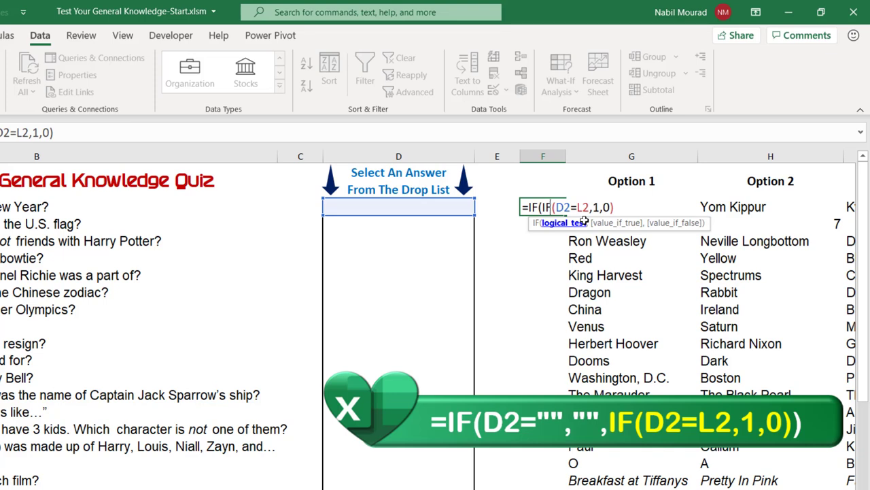
{"action": "type", "text": "D2"}
{"action": "type", "text": "=\""}
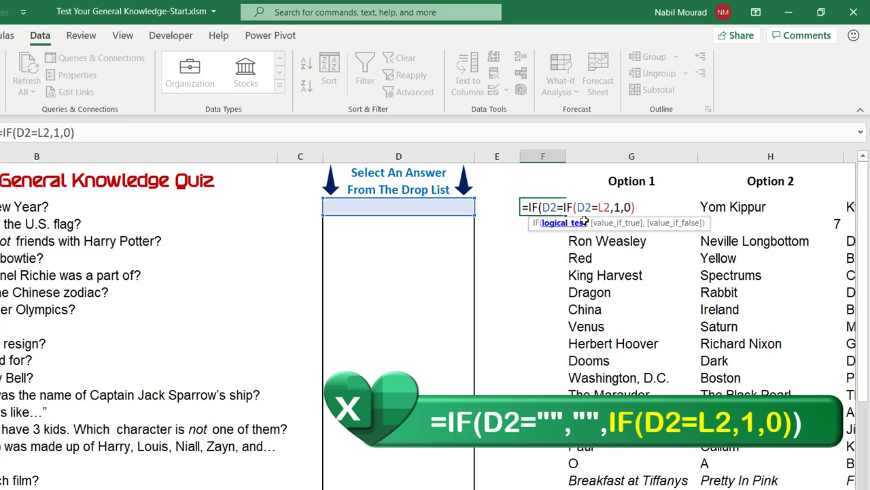
{"action": "type", "text": "\","}
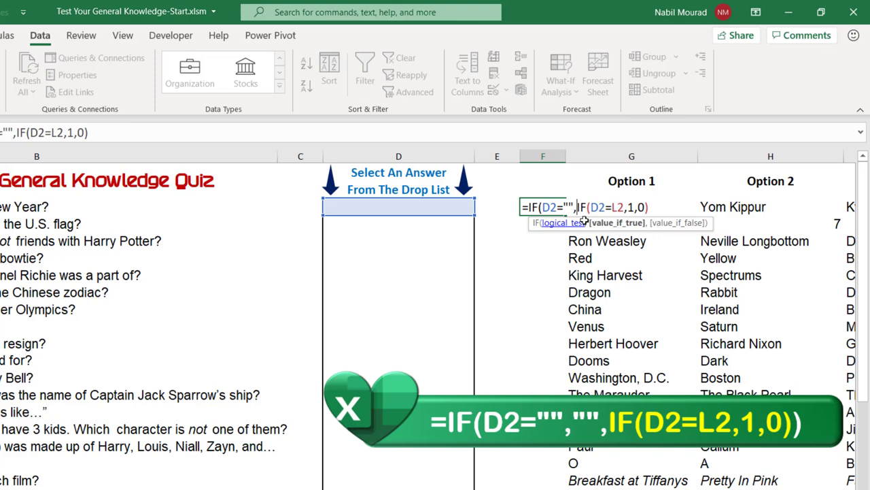
{"action": "type", "text": "\"\""}
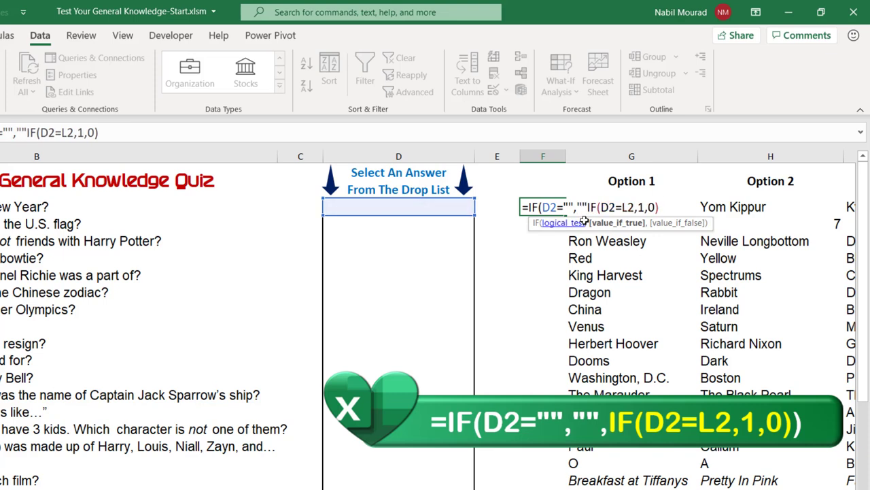
{"action": "type", "text": ","}
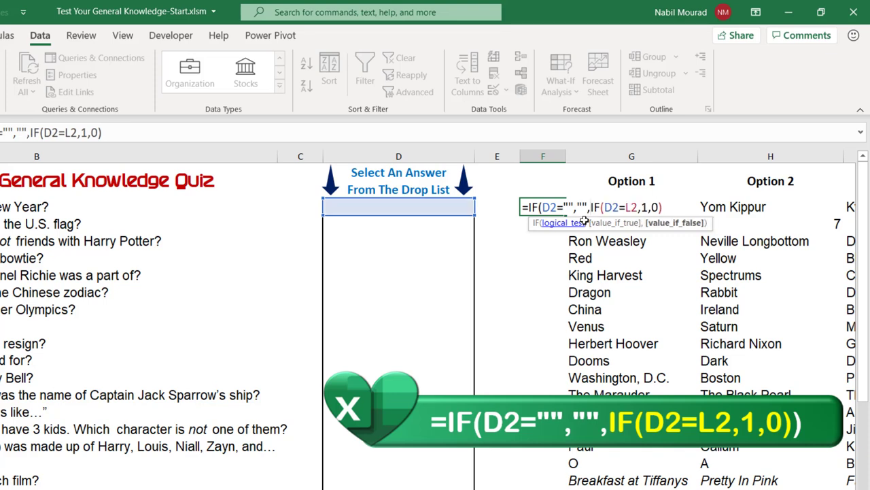
{"action": "left_click", "coordinate": [669, 208]}
{"action": "type", "text": ")"}
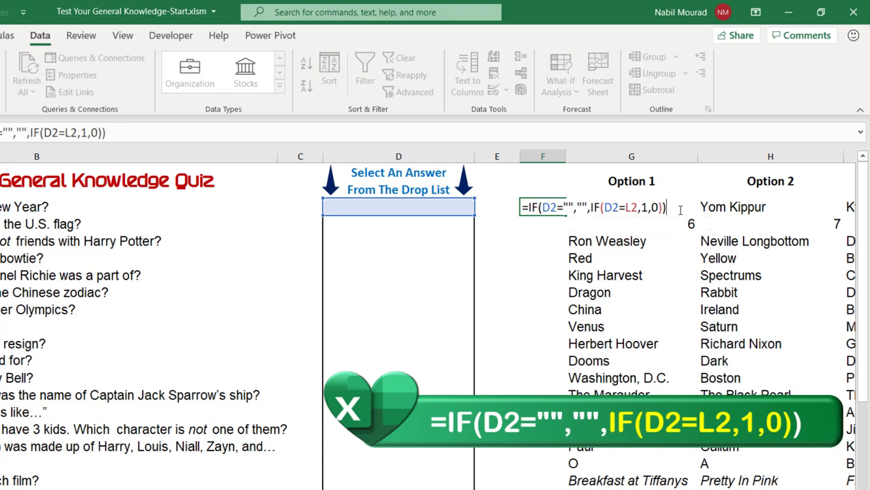
{"action": "key", "text": "Return"}
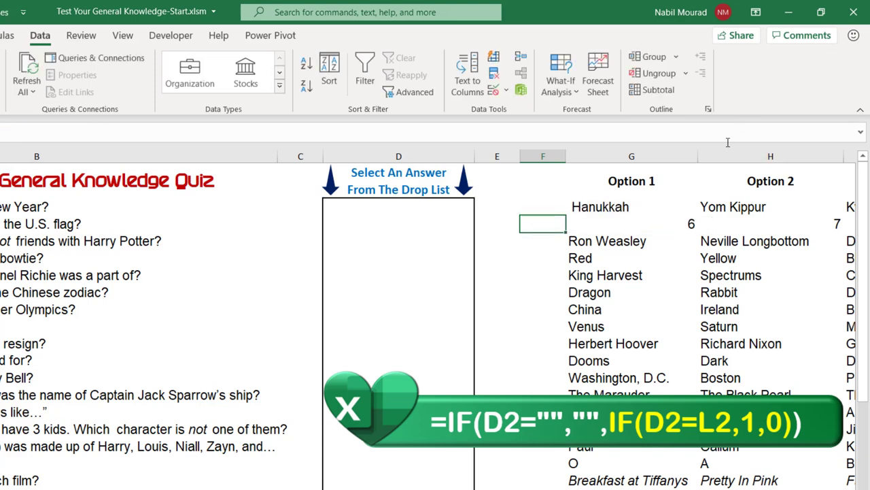
Step: Check F2's updated formula and select the answer cell D2
{"action": "left_click", "coordinate": [550, 206]}
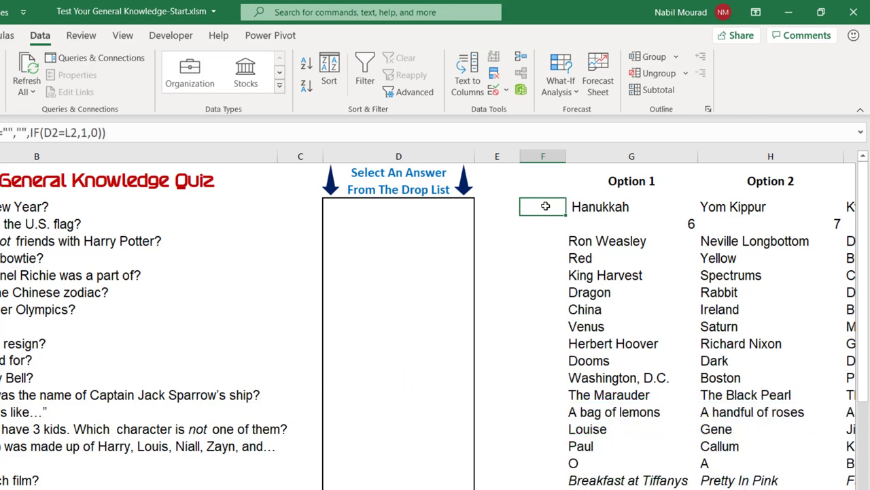
{"action": "left_click", "coordinate": [439, 206]}
{"action": "left_click", "coordinate": [487, 209]}
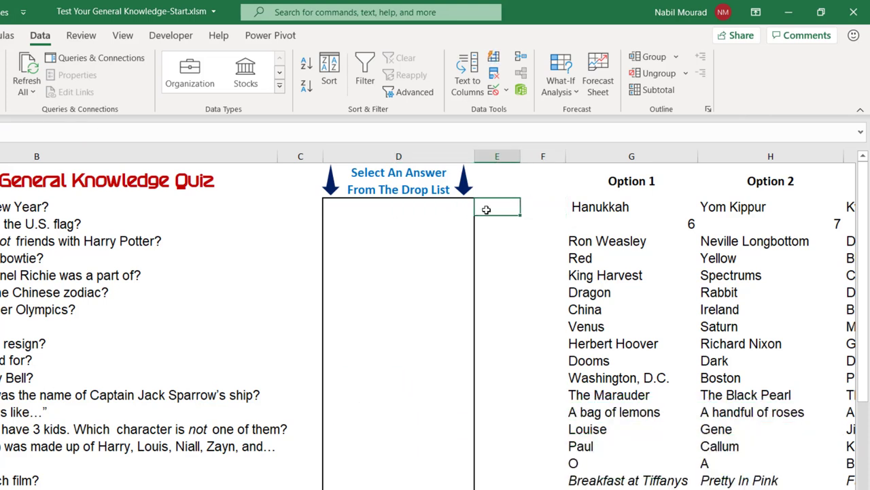
{"action": "left_click", "coordinate": [466, 210]}
Step: Answer question 1 with Kwanza, then change it to Rosh Hashanah so F2 scores 1
{"action": "left_click", "coordinate": [479, 211]}
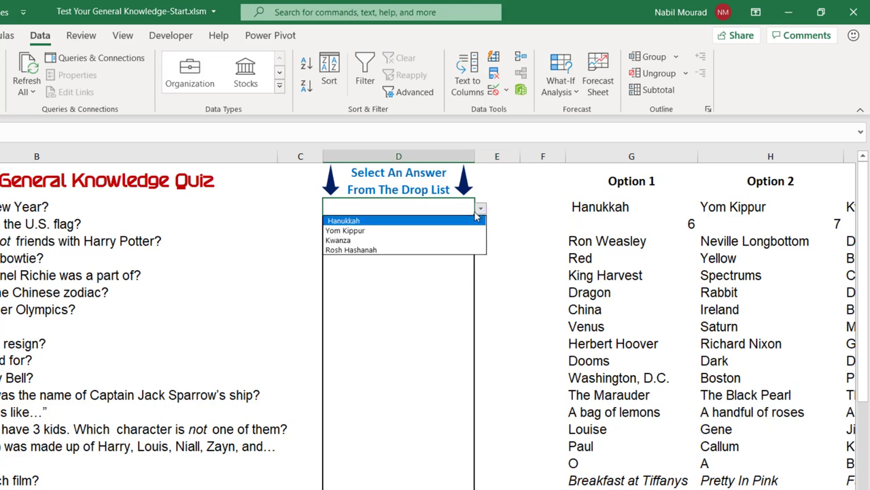
{"action": "left_click", "coordinate": [364, 242]}
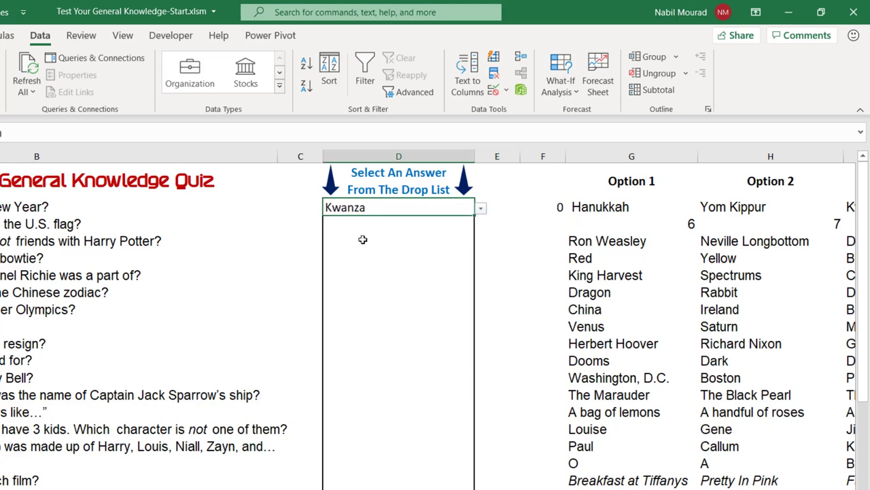
{"action": "left_click", "coordinate": [481, 209]}
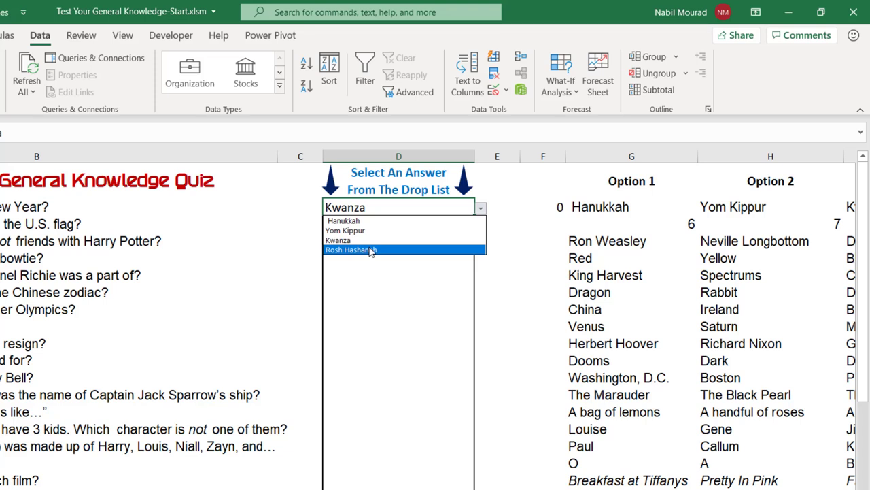
{"action": "left_click", "coordinate": [371, 251]}
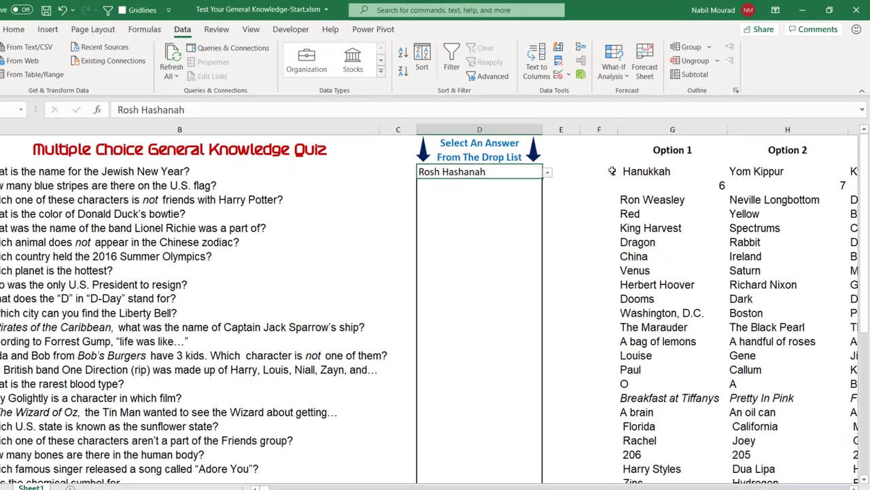
Step: Fill F2's scoring formula down column F to row 41
{"action": "left_click", "coordinate": [558, 207]}
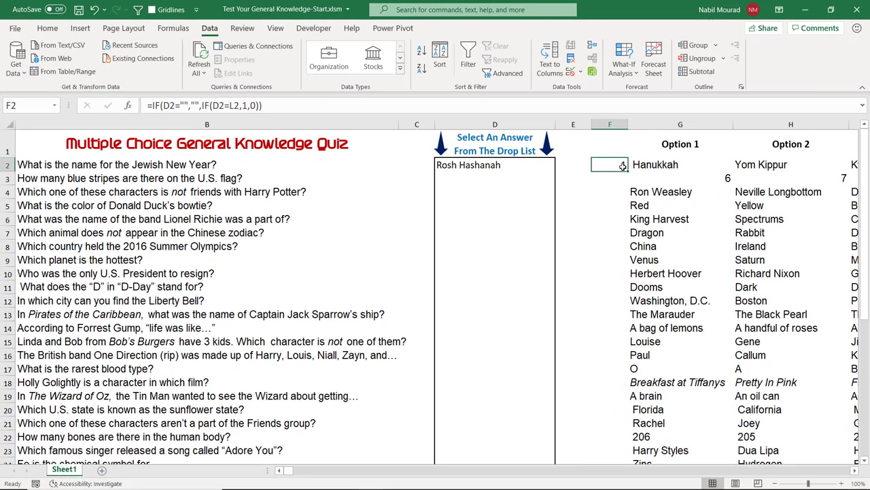
{"action": "double_click", "coordinate": [628, 171]}
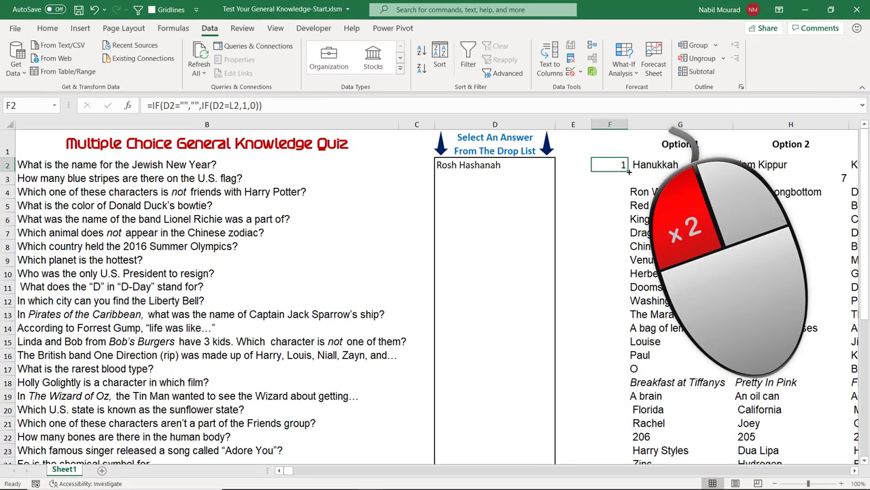
{"action": "double_click", "coordinate": [628, 171]}
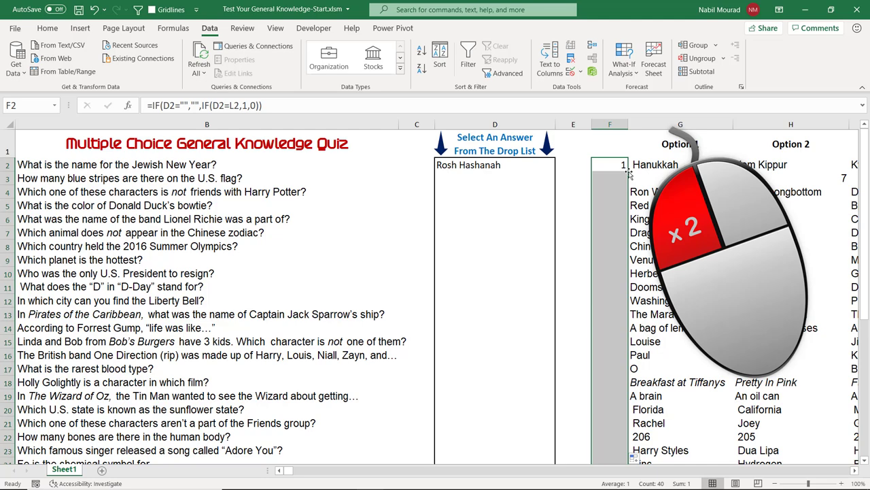
{"action": "scroll", "coordinate": [611, 216], "scroll_direction": "down", "scroll_amount": 10}
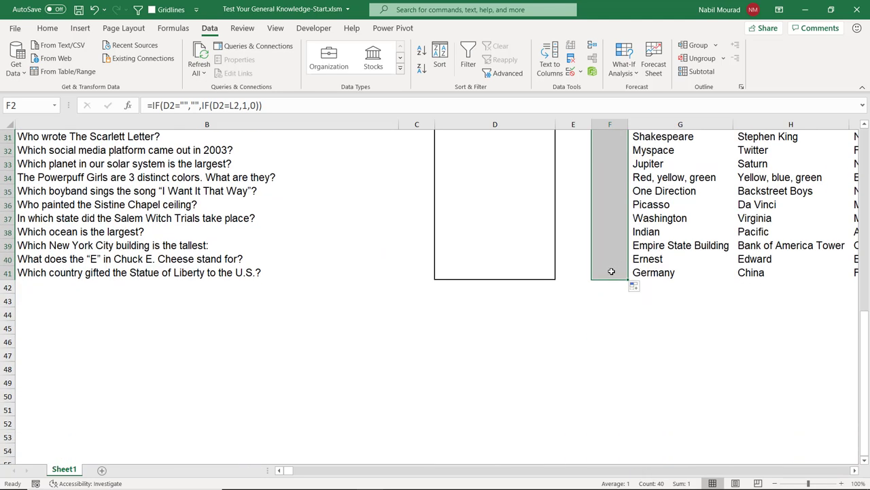
{"action": "left_click", "coordinate": [612, 271]}
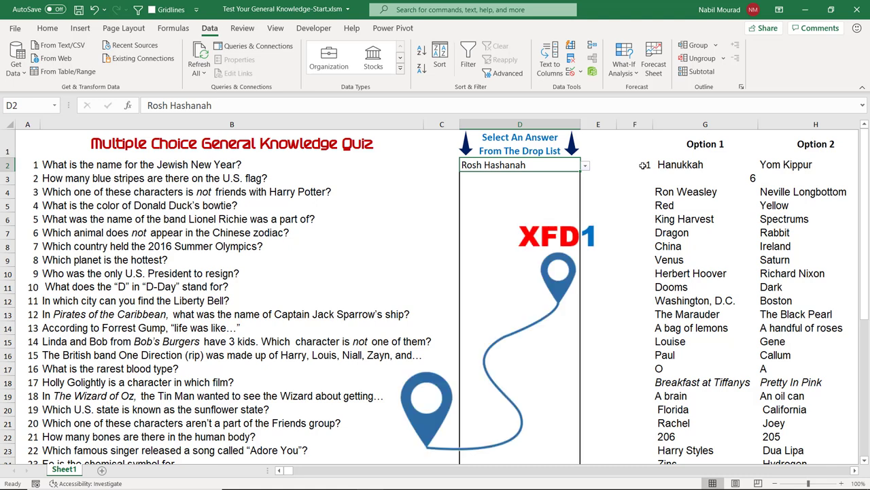
Step: Enter 1 in cell XFD1 via the Name Box, then return to the sheet's top
{"action": "left_click", "coordinate": [14, 105]}
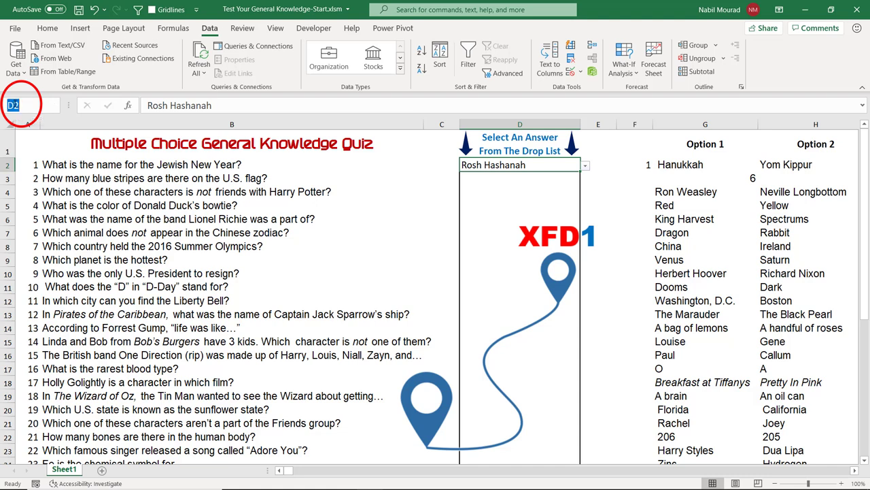
{"action": "type", "text": "XFD1"}
{"action": "key", "text": "Return"}
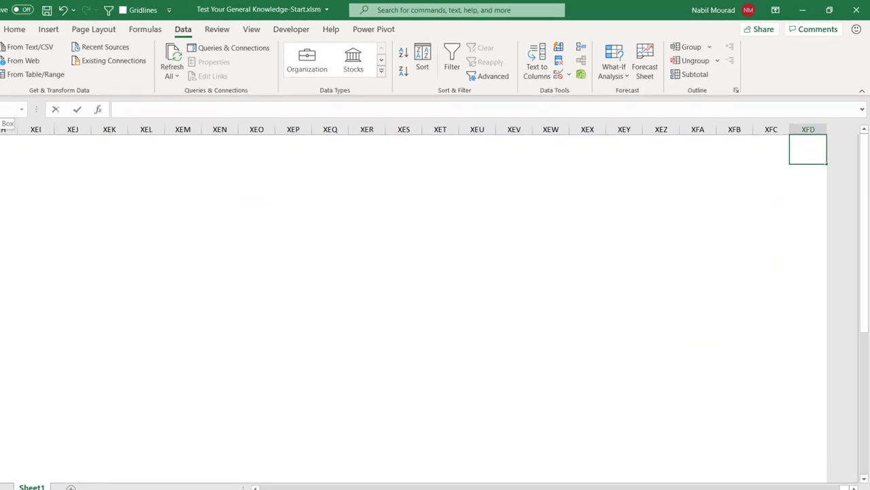
{"action": "type", "text": "1"}
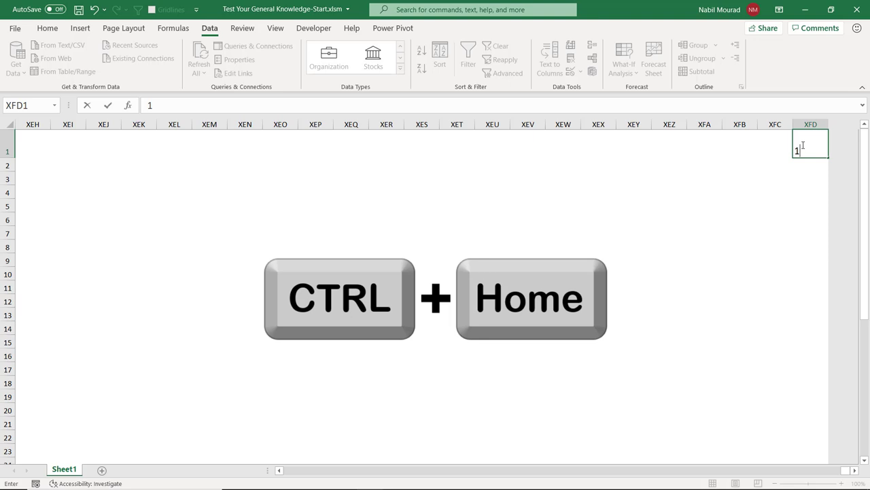
{"action": "key", "text": "Return"}
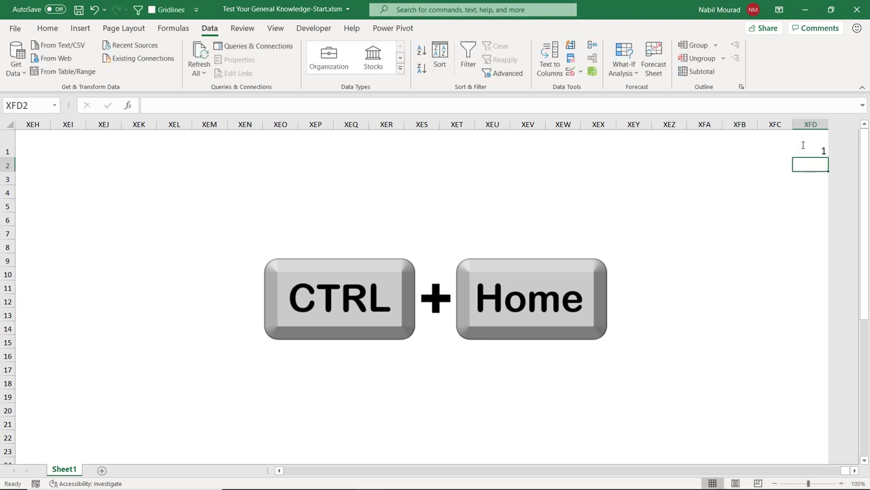
{"action": "key", "text": "ctrl+Home"}
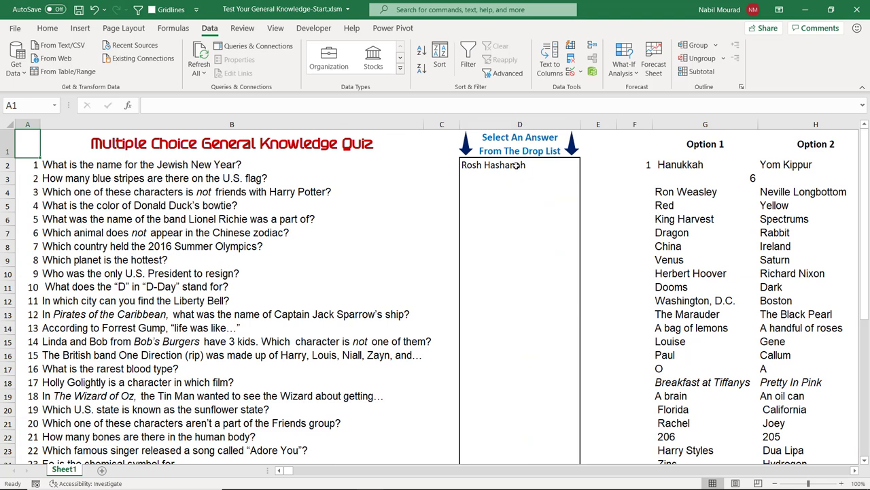
Step: Select the answer cells in column D and start a new formula-based conditional rule
{"action": "left_click_drag", "start_coordinate": [516, 165], "coordinate": [553, 435]}
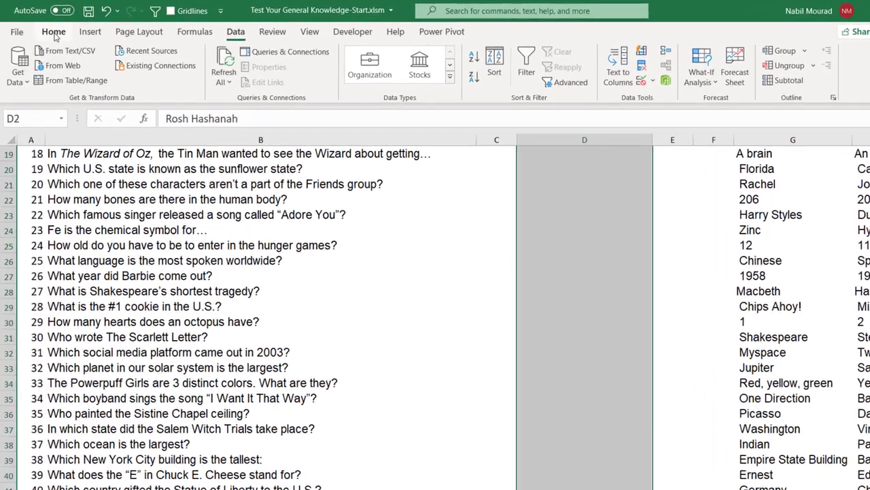
{"action": "left_click", "coordinate": [47, 28]}
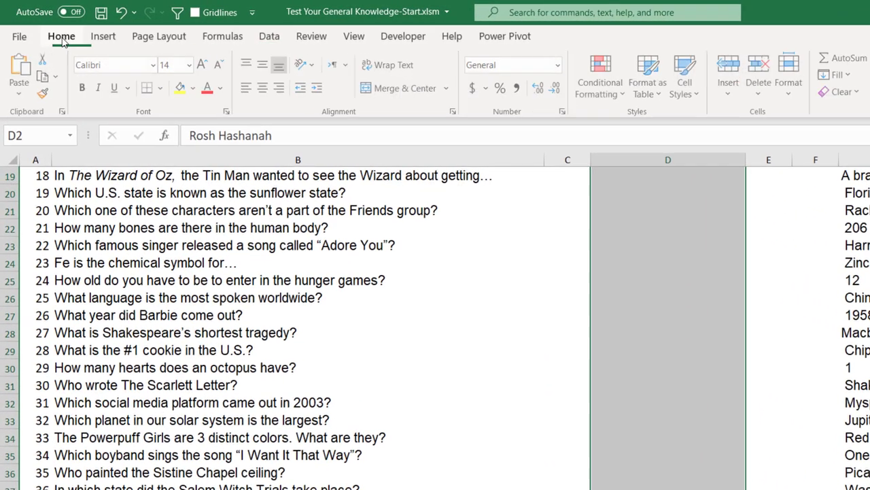
{"action": "left_click", "coordinate": [609, 86]}
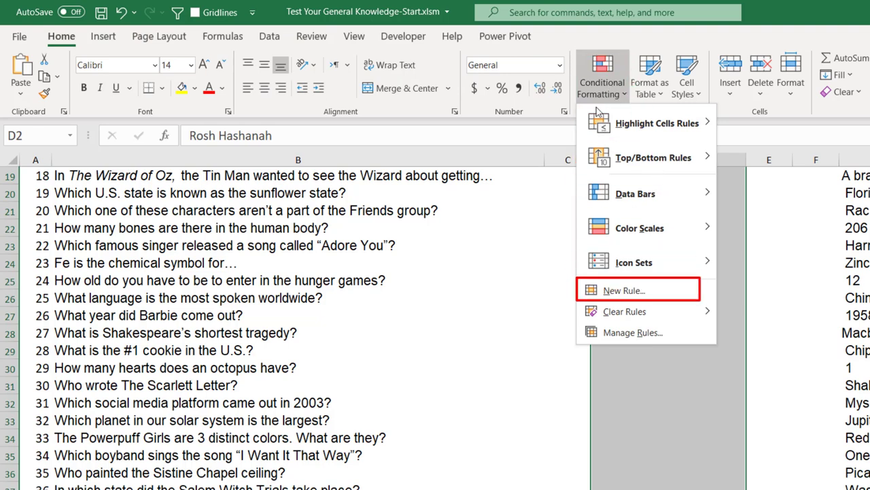
{"action": "left_click", "coordinate": [624, 291]}
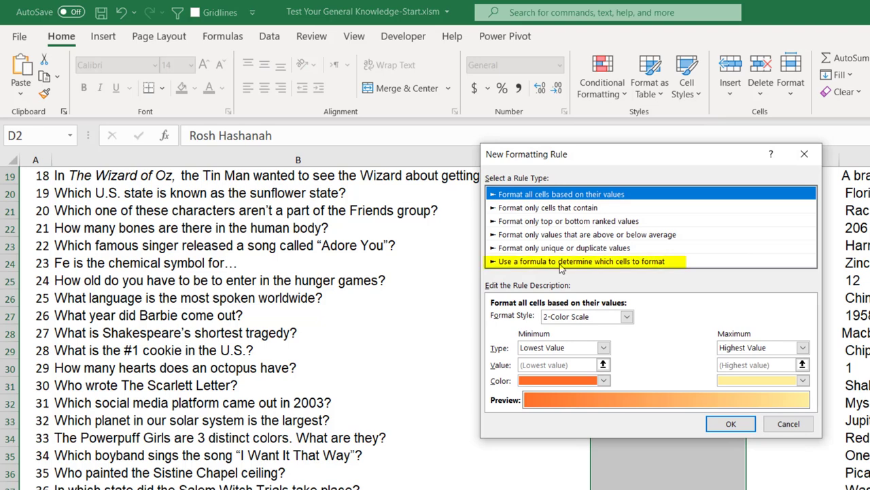
{"action": "left_click", "coordinate": [561, 265]}
{"action": "left_click_drag", "start_coordinate": [590, 162], "coordinate": [441, 157]}
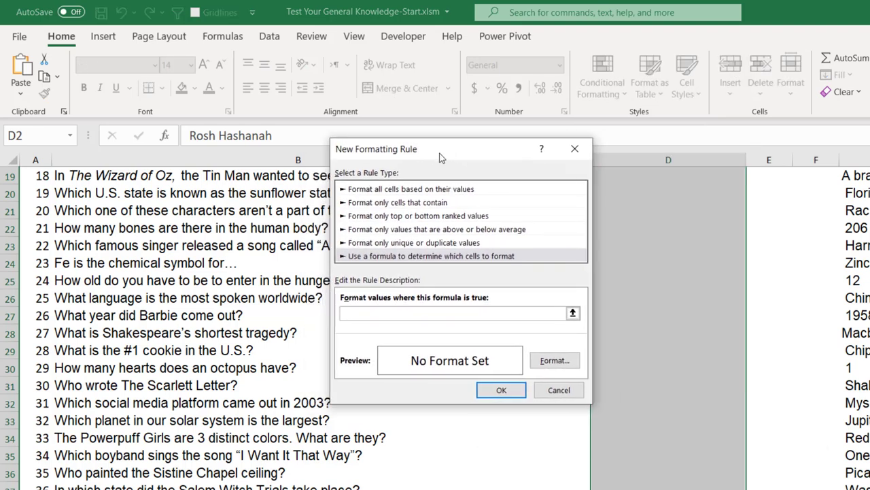
{"action": "left_click", "coordinate": [350, 314]}
Step: Set the rule formula to =F2="" with No Color fill and create the rule
{"action": "scroll", "coordinate": [633, 236], "scroll_direction": "up", "scroll_amount": 6}
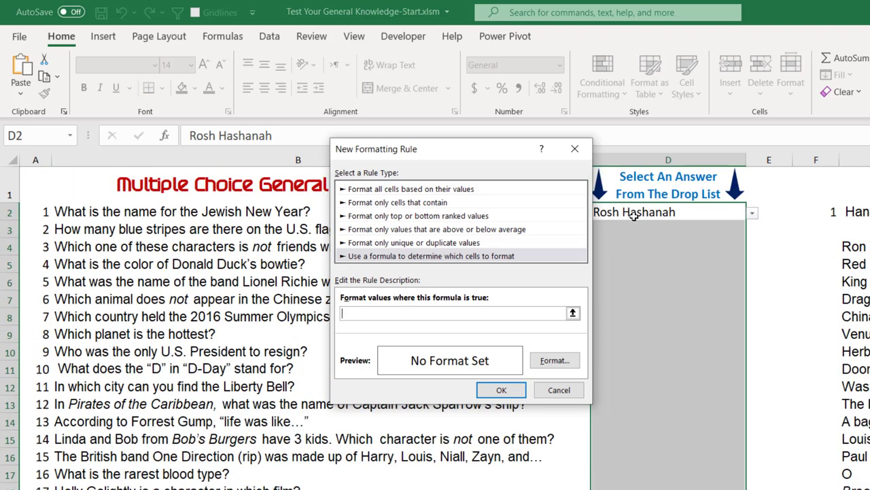
{"action": "left_click", "coordinate": [829, 212]}
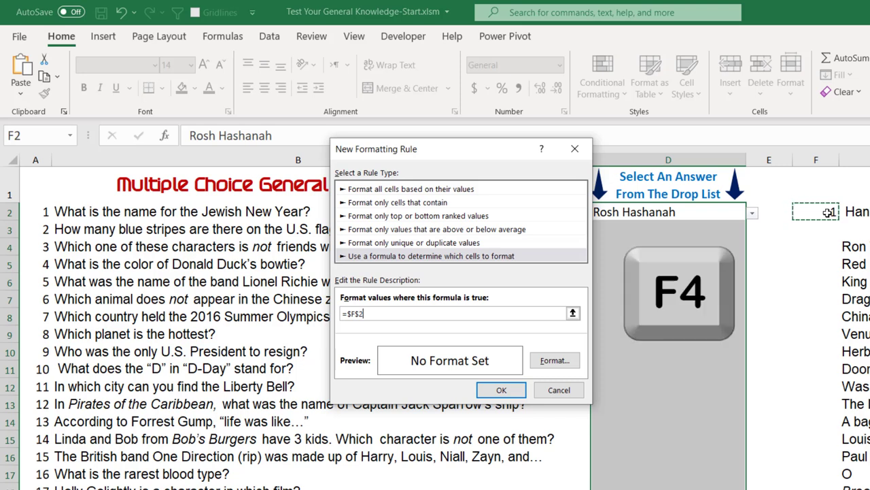
{"action": "key", "text": "F4"}
{"action": "key", "text": "F4"}
{"action": "key", "text": "F4"}
{"action": "type", "text": "="}
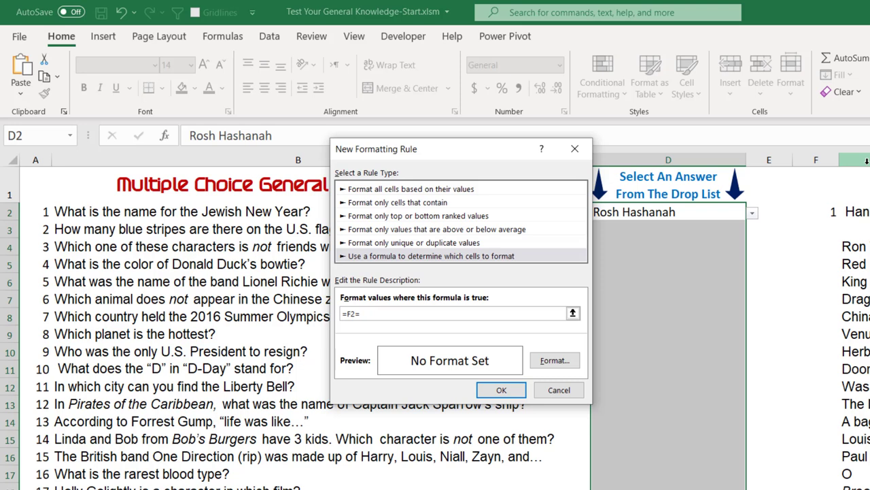
{"action": "type", "text": "\"\""}
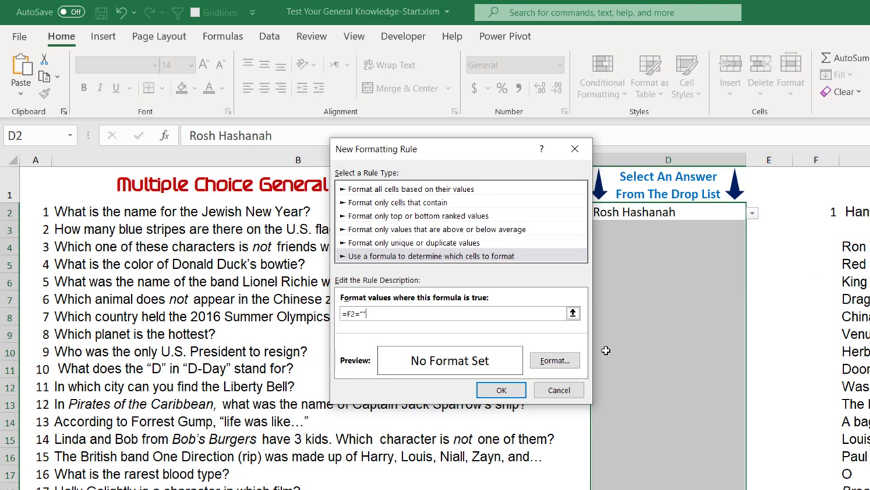
{"action": "left_click", "coordinate": [548, 366]}
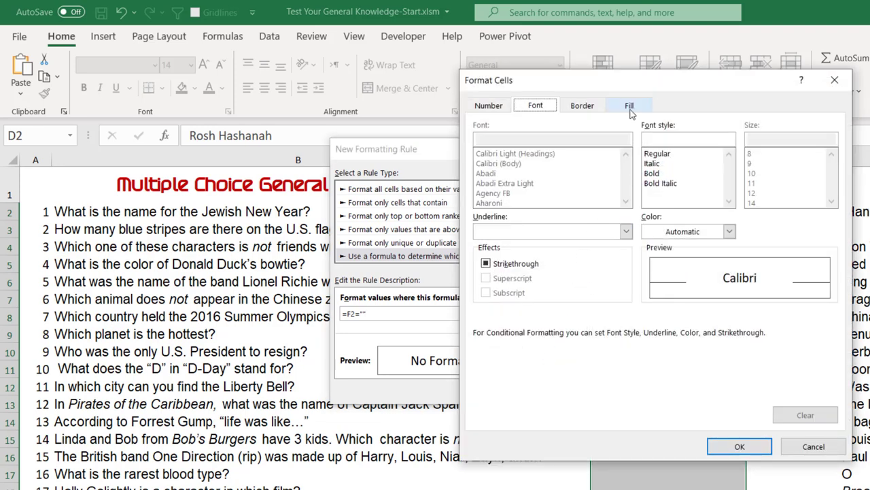
{"action": "left_click", "coordinate": [629, 107]}
{"action": "left_click", "coordinate": [558, 144]}
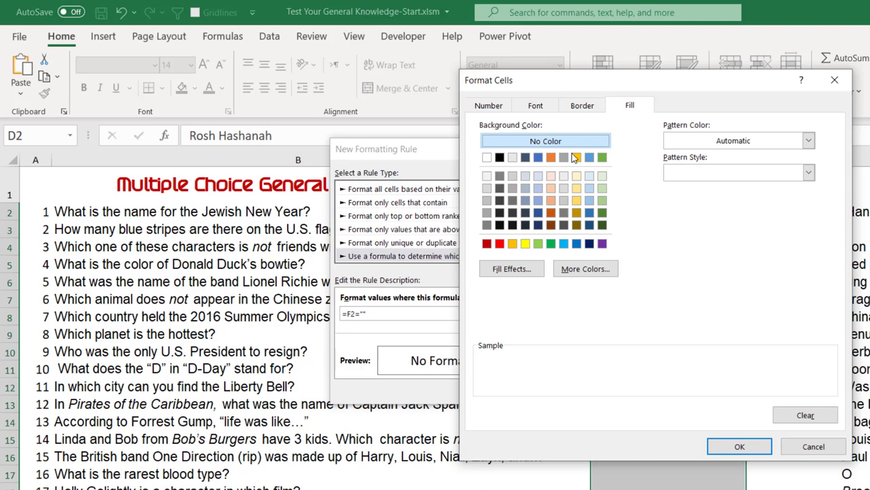
{"action": "left_click", "coordinate": [740, 447]}
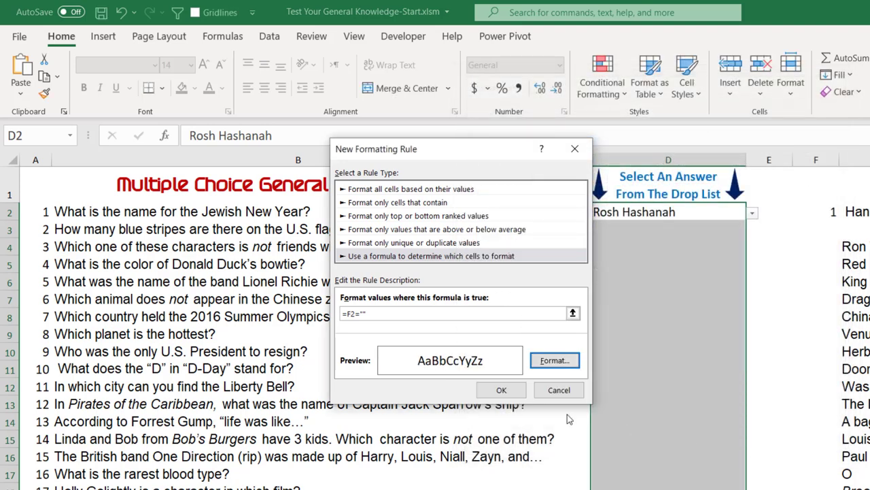
{"action": "left_click", "coordinate": [509, 392]}
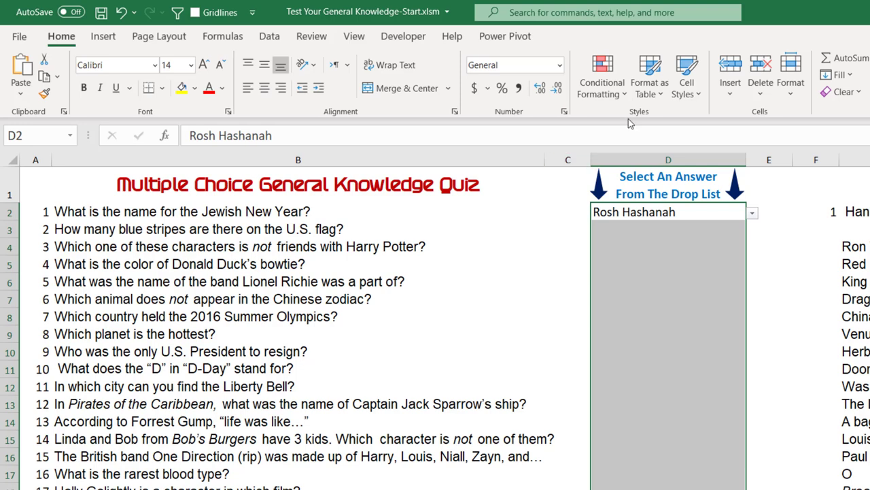
Step: Start a new formula-based rule with the formula =AND(F2=0,$XFD$1=1)
{"action": "left_click", "coordinate": [607, 81]}
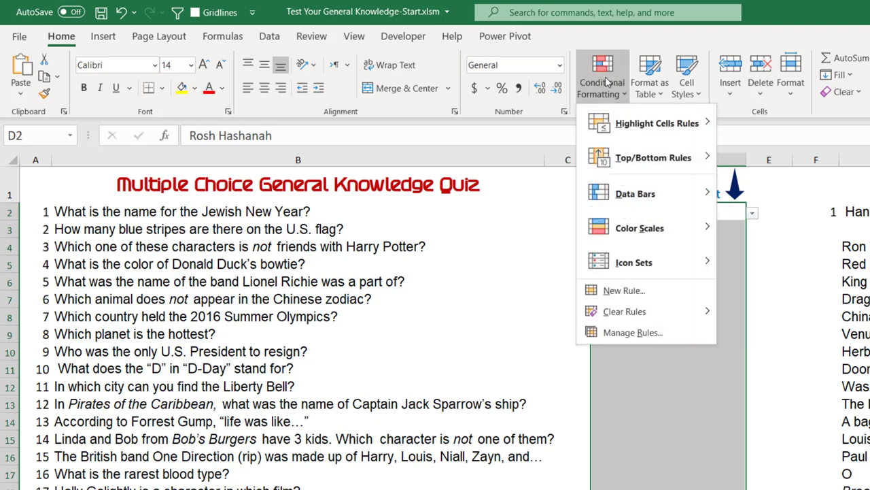
{"action": "left_click", "coordinate": [615, 289]}
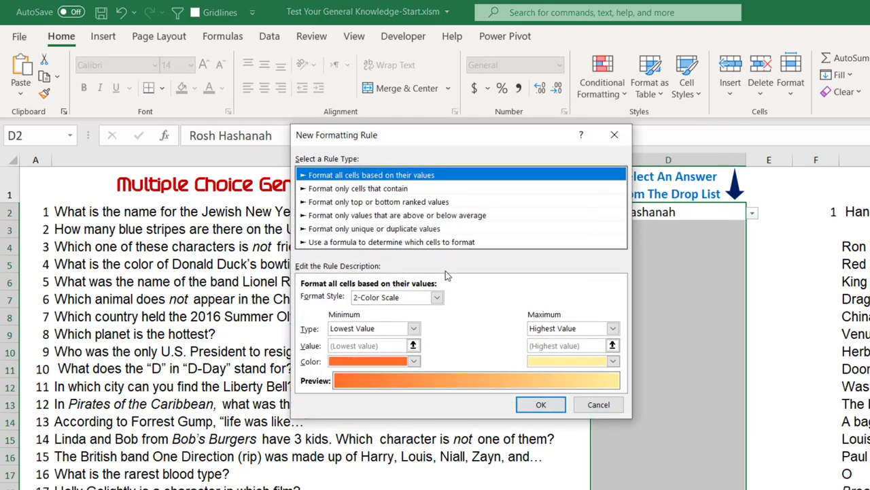
{"action": "left_click", "coordinate": [405, 243]}
{"action": "left_click_drag", "start_coordinate": [459, 137], "coordinate": [568, 126]}
{"action": "left_click", "coordinate": [428, 288]}
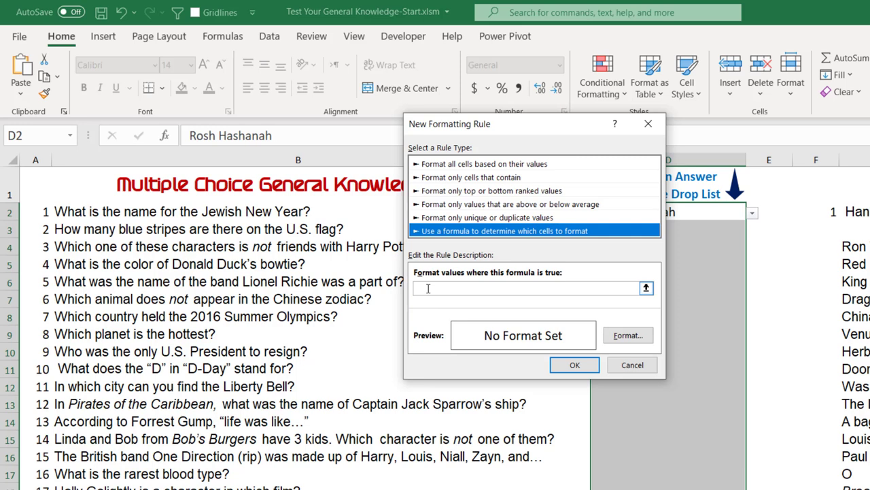
{"action": "left_click", "coordinate": [428, 288]}
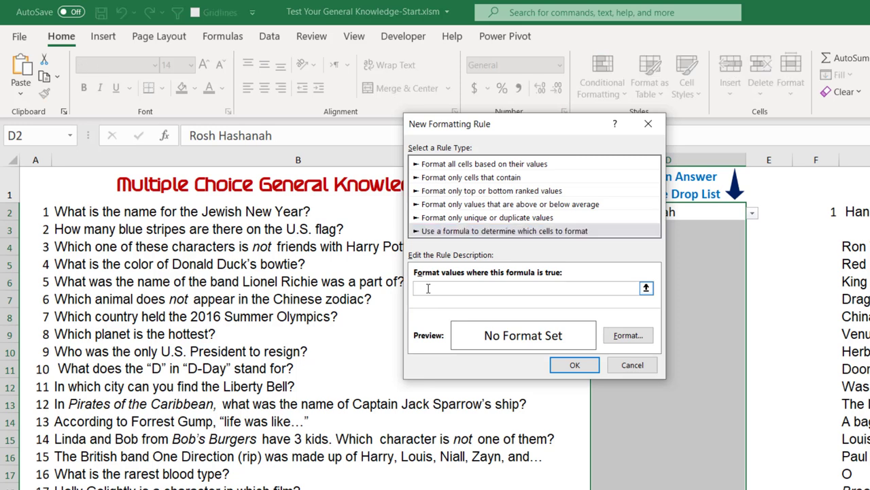
{"action": "type", "text": "=AND("}
{"action": "left_click", "coordinate": [831, 211]}
{"action": "key", "text": "F4"}
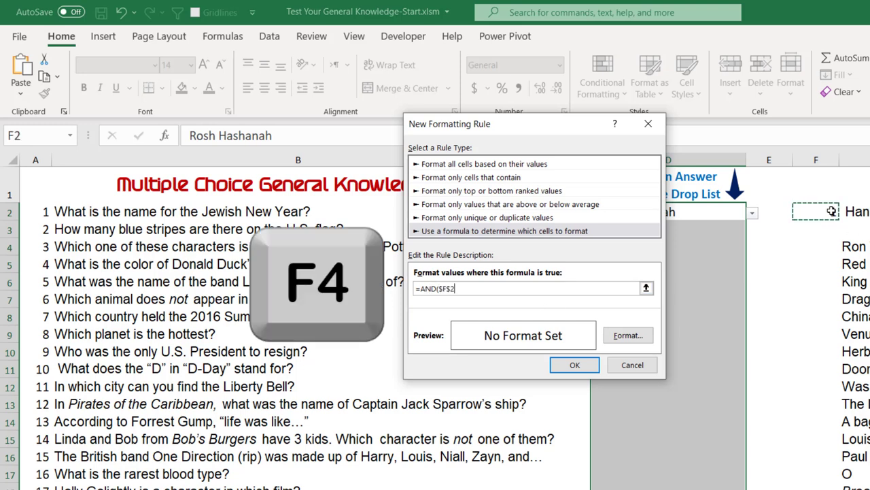
{"action": "key", "text": "F4"}
{"action": "key", "text": "F4"}
{"action": "key", "text": "F4"}
{"action": "type", "text": "=0,"}
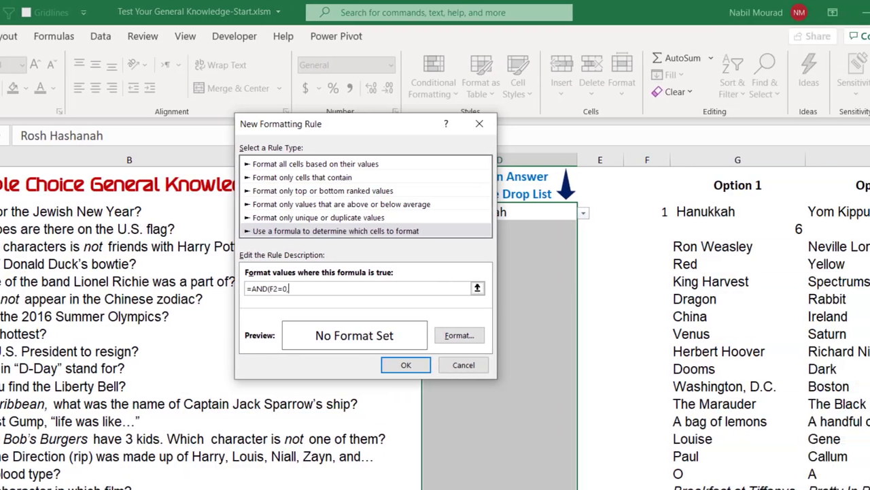
{"action": "left_click", "coordinate": [755, 174]}
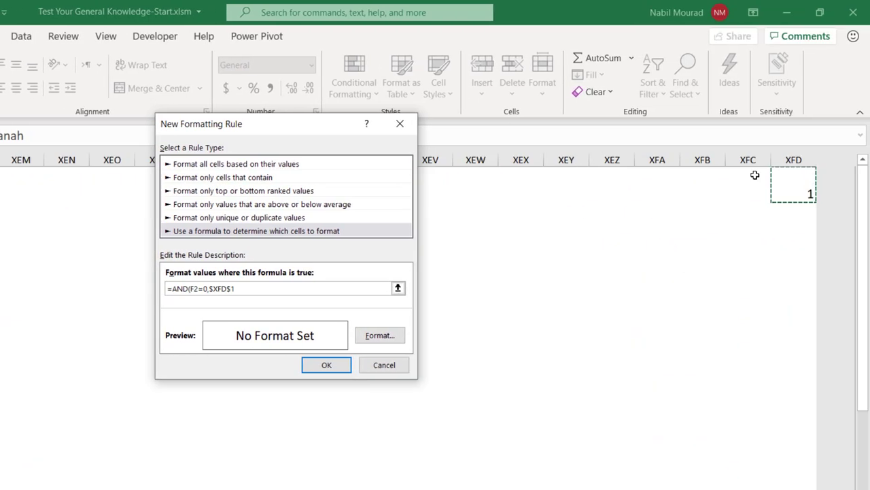
{"action": "type", "text": "=1"}
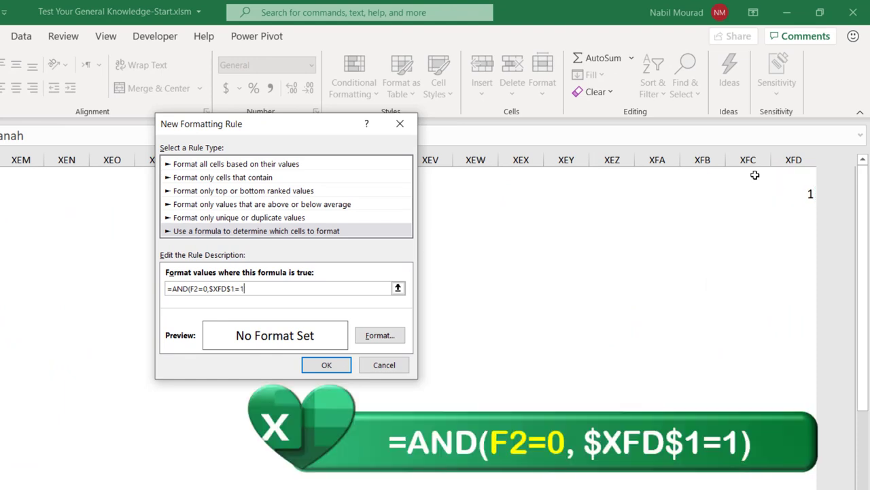
{"action": "type", "text": ")"}
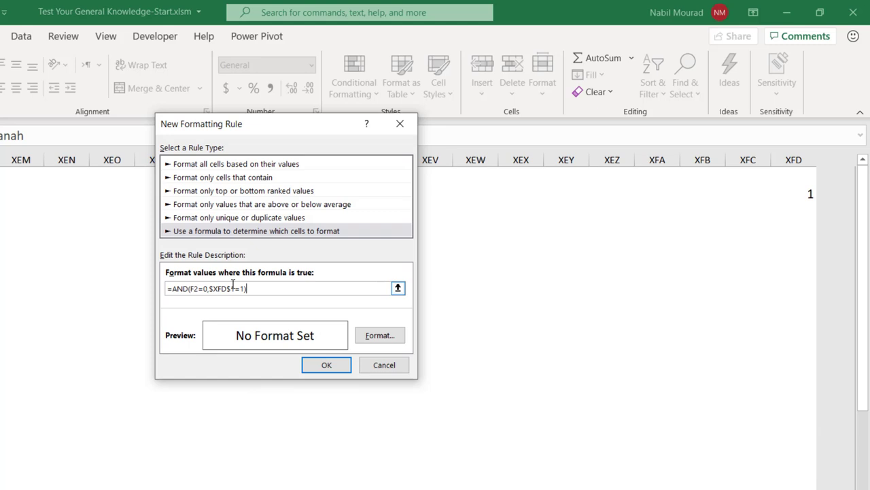
Step: Give the rule a light red fill (#FF5B5B) and create it
{"action": "left_click", "coordinate": [392, 338]}
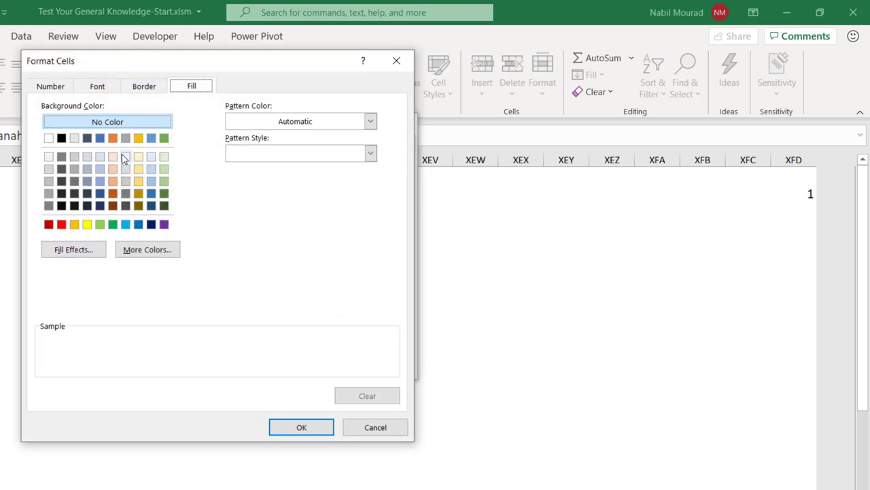
{"action": "left_click", "coordinate": [61, 225]}
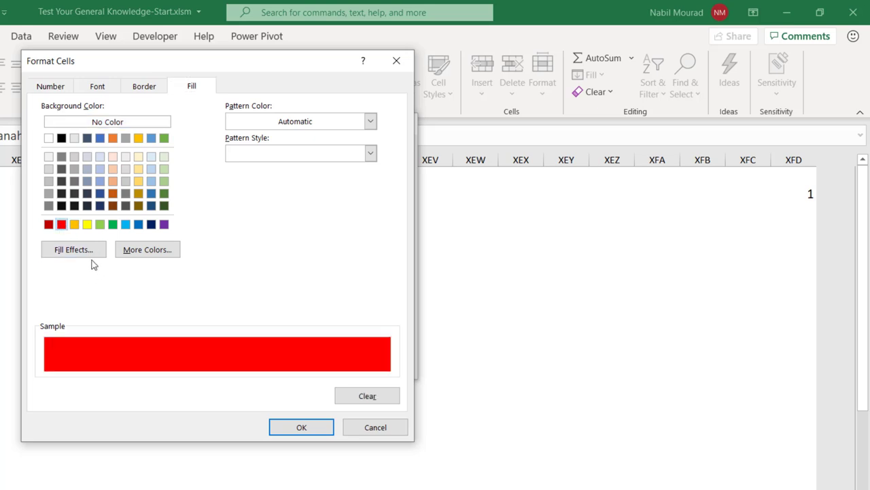
{"action": "left_click", "coordinate": [136, 252]}
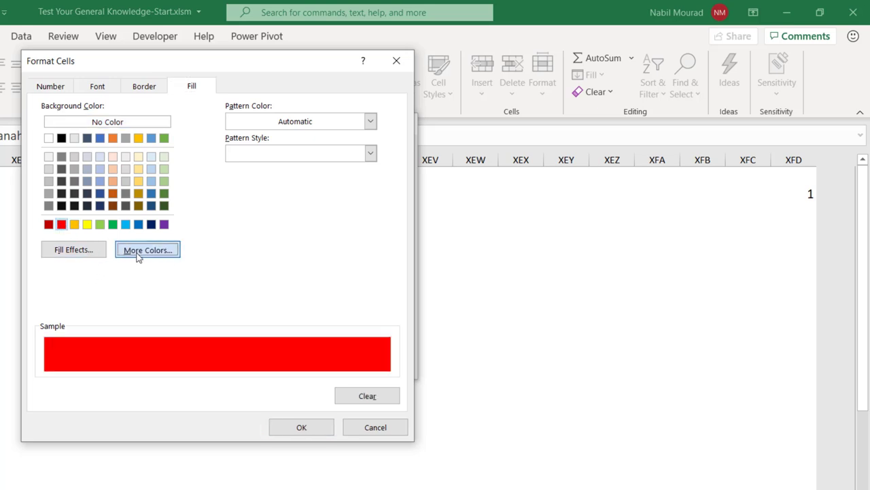
{"action": "left_click", "coordinate": [176, 161]}
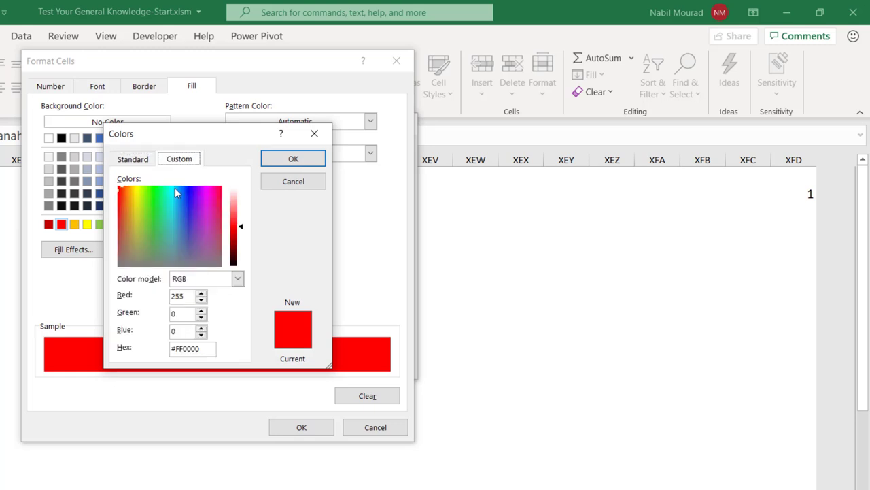
{"action": "left_click_drag", "start_coordinate": [243, 226], "coordinate": [244, 213]}
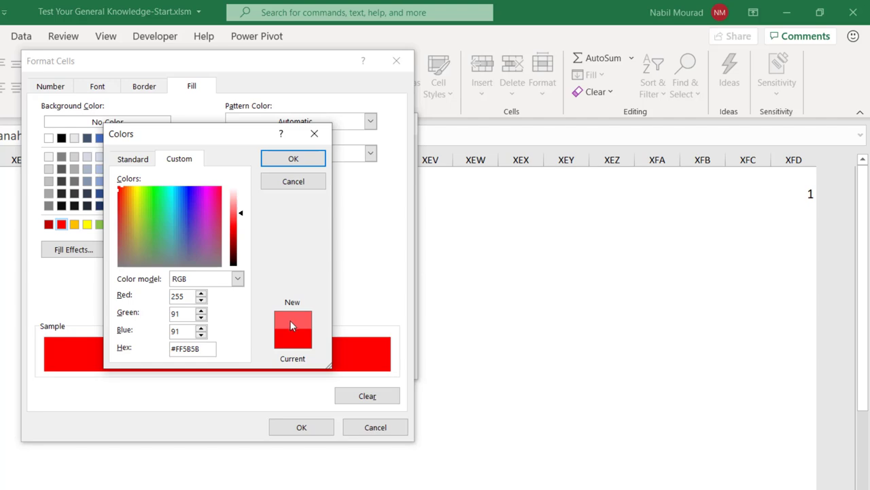
{"action": "left_click", "coordinate": [292, 161]}
{"action": "left_click", "coordinate": [306, 425]}
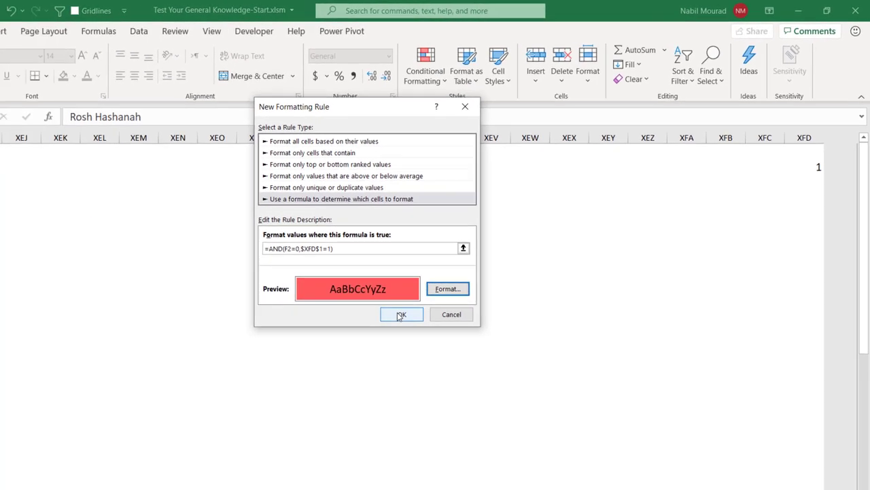
{"action": "left_click", "coordinate": [394, 320]}
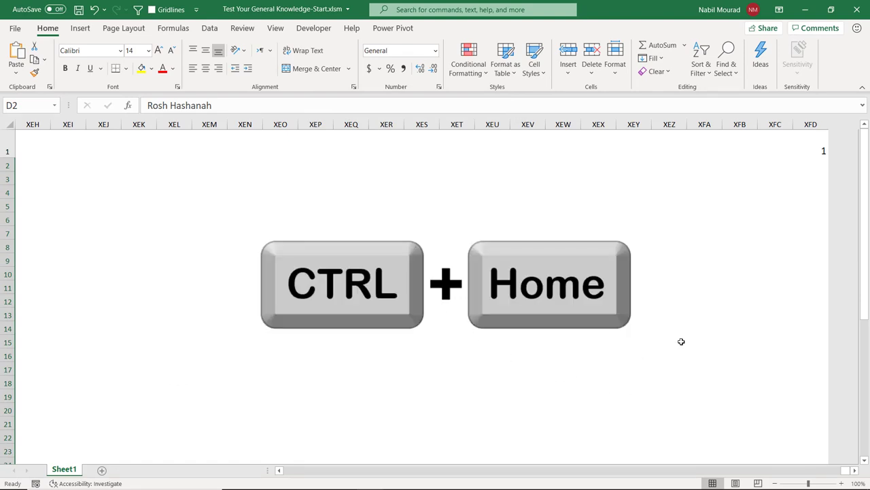
Step: Select D2 down column D and begin a third formula-based conditional formatting rule
{"action": "key", "text": "ctrl+Home"}
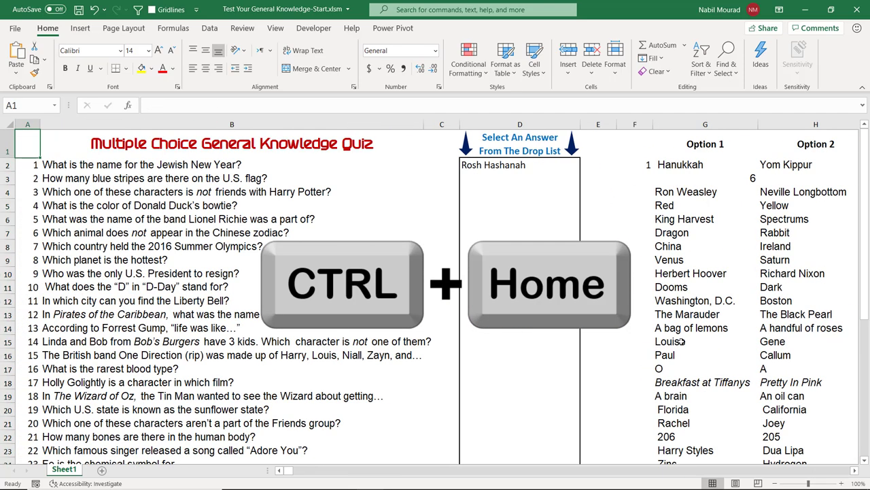
{"action": "left_click", "coordinate": [508, 165]}
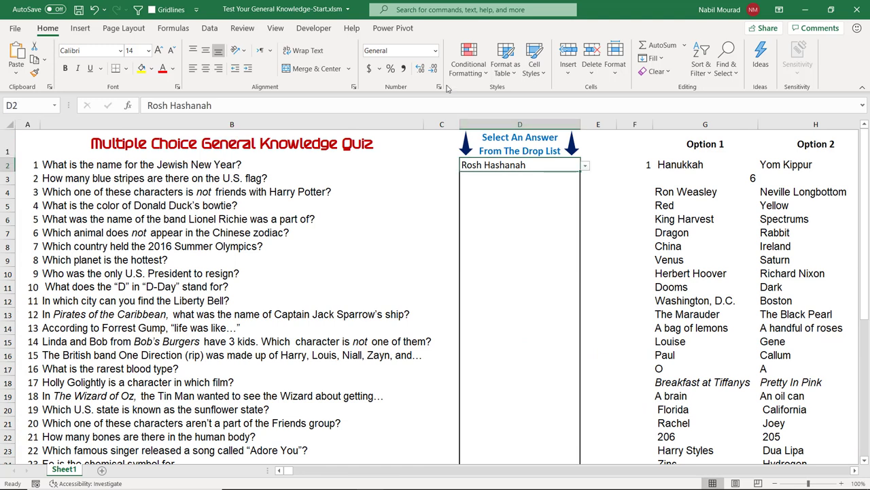
{"action": "left_click_drag", "start_coordinate": [519, 166], "coordinate": [517, 457]}
{"action": "left_click", "coordinate": [469, 56]}
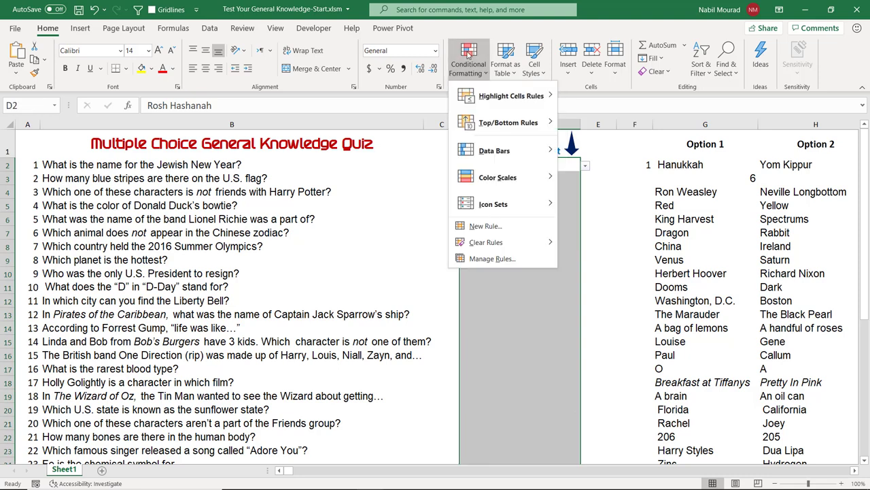
{"action": "left_click", "coordinate": [484, 225]}
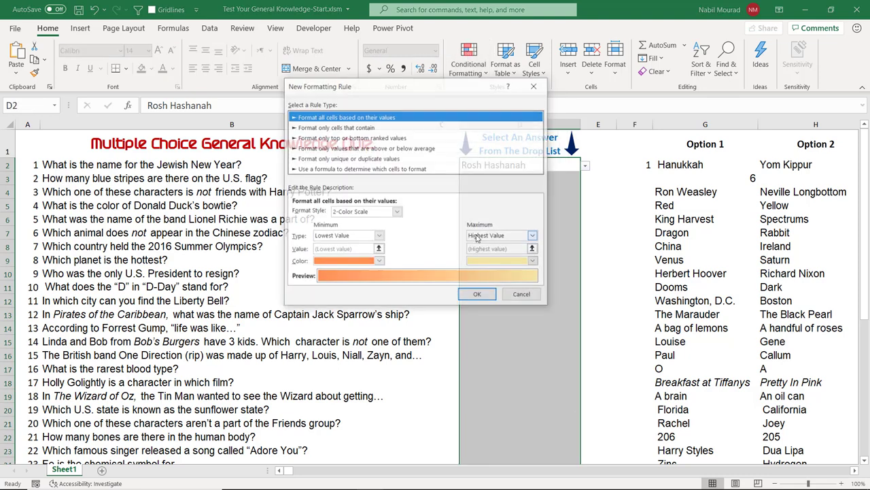
{"action": "left_click", "coordinate": [368, 168]}
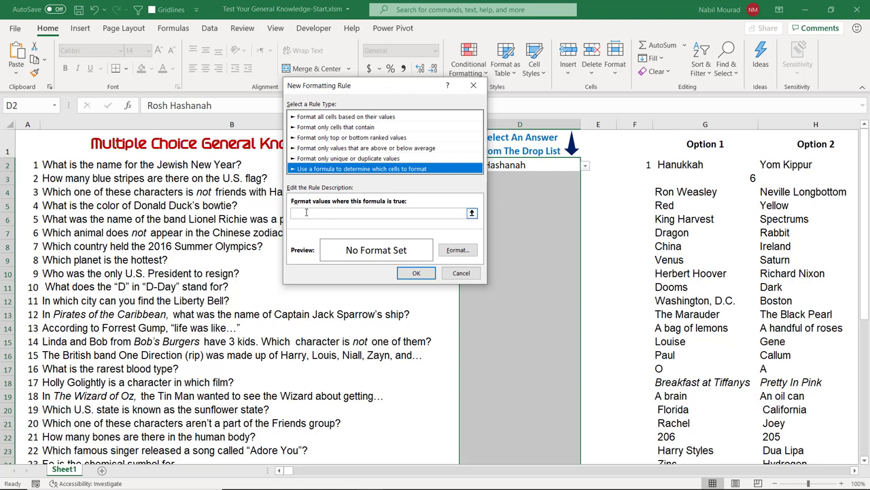
Step: Enter the rule formula =AND(F2=1,$XFD$1=1)
{"action": "left_click", "coordinate": [321, 214]}
{"action": "type", "text": "=AND("}
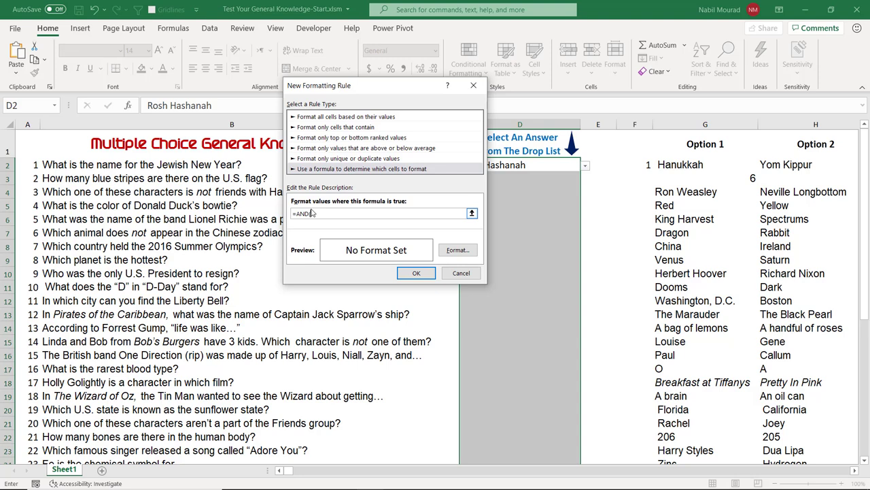
{"action": "left_click", "coordinate": [645, 165]}
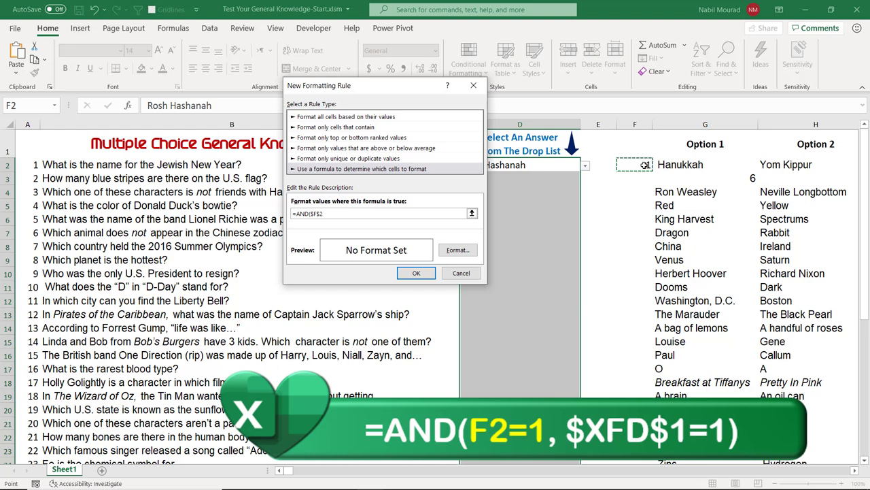
{"action": "key", "text": "F4"}
{"action": "key", "text": "F4"}
{"action": "key", "text": "F4"}
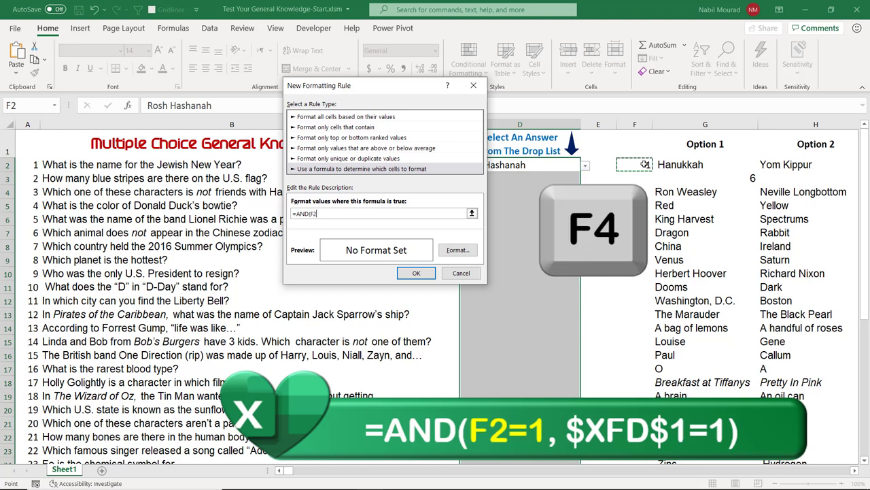
{"action": "type", "text": "="}
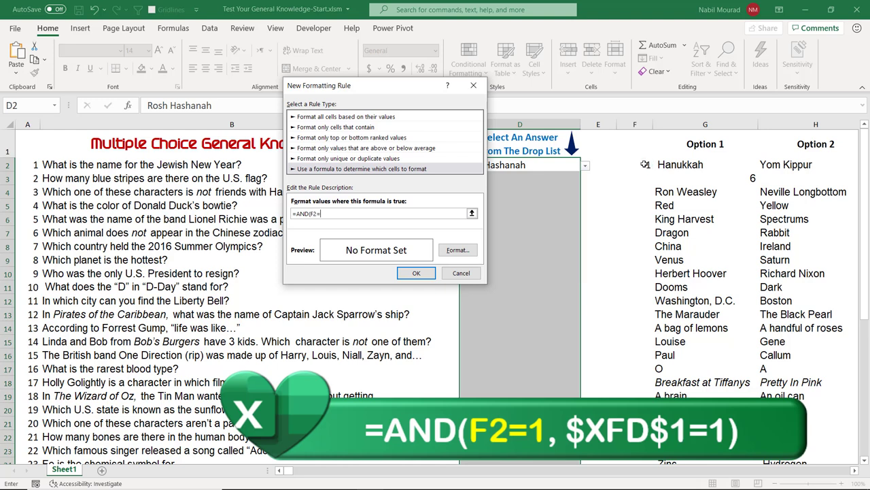
{"action": "type", "text": "1,"}
{"action": "left_click", "coordinate": [783, 138]}
{"action": "key", "text": "Right"}
{"action": "key", "text": "Right"}
{"action": "key", "text": "F4"}
{"action": "key", "text": "ctrl+Right"}
{"action": "key", "text": "ctrl+Right"}
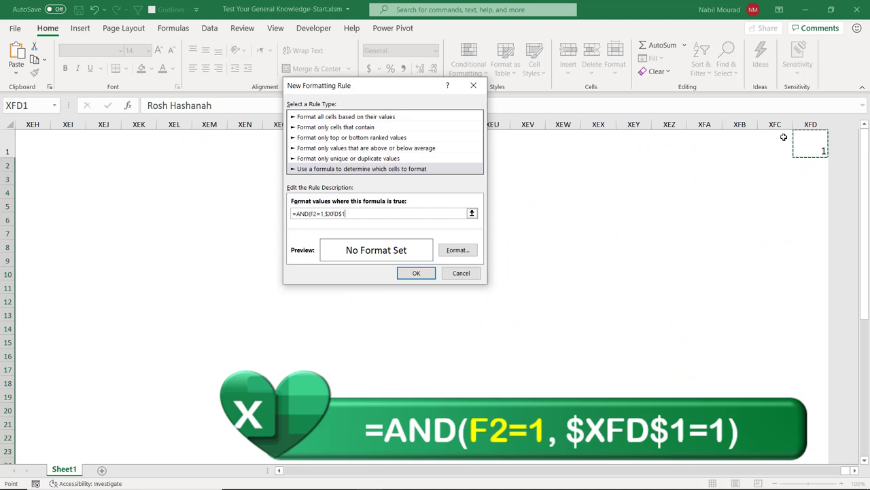
{"action": "type", "text": "=1)"}
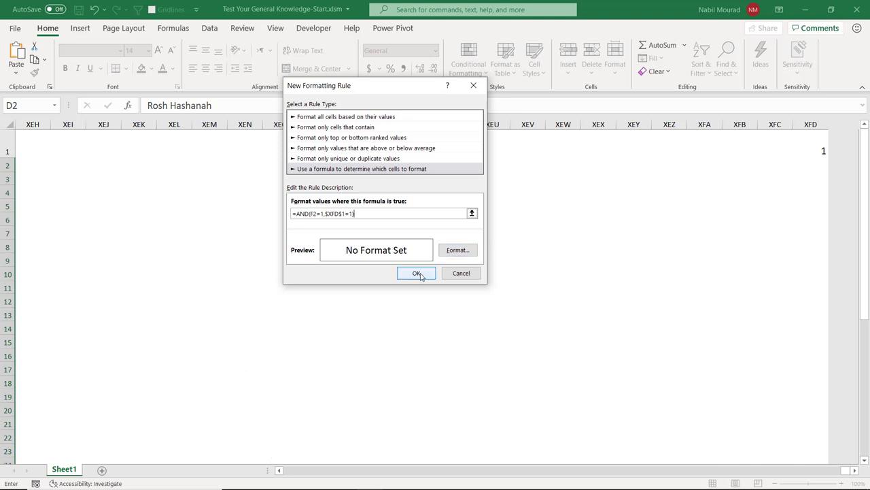
Step: Give the rule a light green fill, save it, and return to cell A1
{"action": "left_click", "coordinate": [452, 251]}
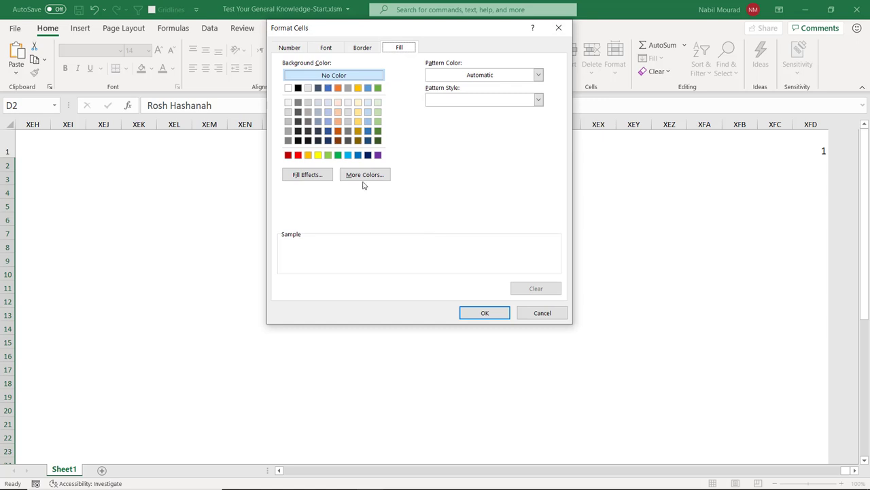
{"action": "left_click", "coordinate": [328, 155]}
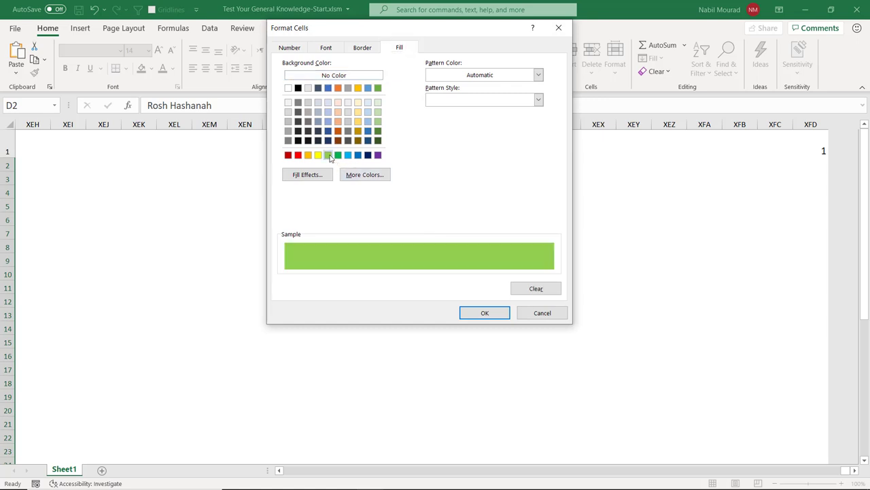
{"action": "left_click", "coordinate": [478, 313]}
{"action": "left_click", "coordinate": [416, 273]}
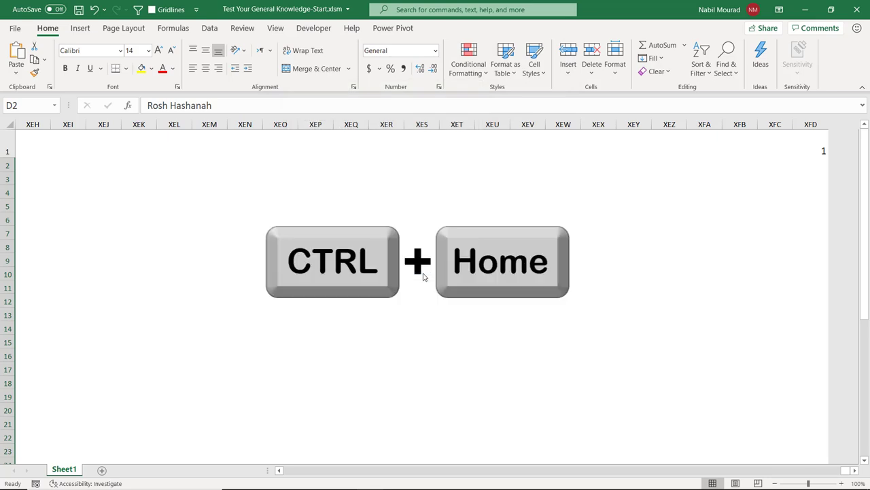
{"action": "key", "text": "ctrl+Home"}
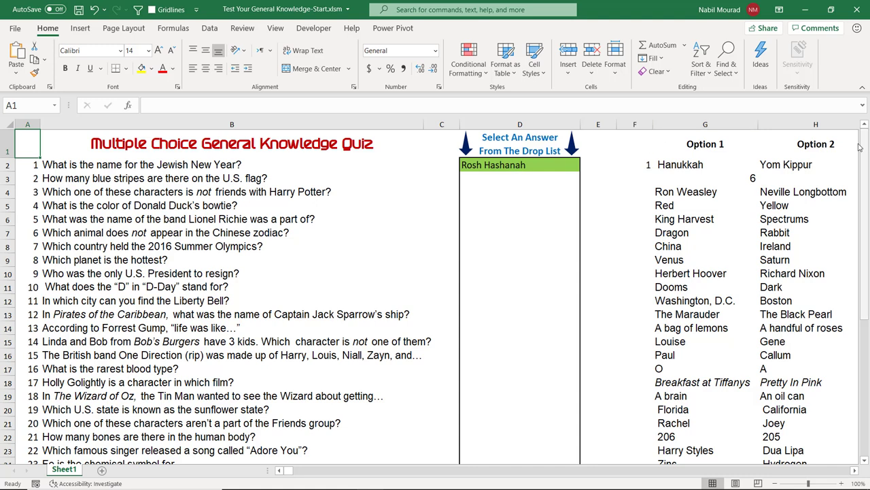
Step: Answer question 2 in D3 with 7 to check the red fill
{"action": "left_click", "coordinate": [490, 178]}
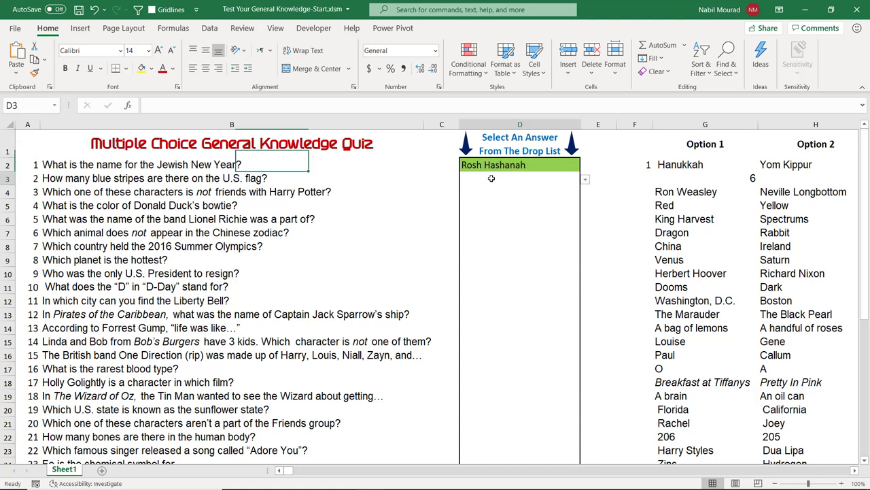
{"action": "left_click", "coordinate": [584, 180]}
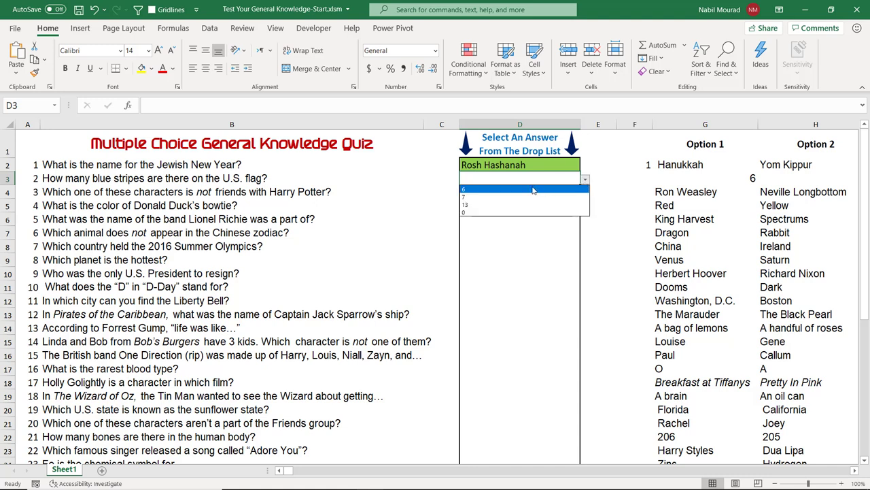
{"action": "left_click", "coordinate": [481, 198]}
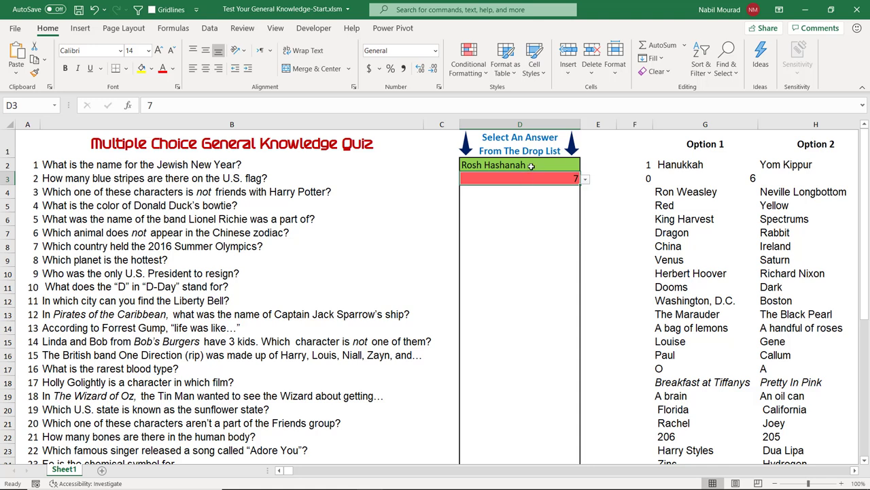
Step: Clear the test answers from D2:D3 and return to D2
{"action": "left_click_drag", "start_coordinate": [531, 166], "coordinate": [531, 177]}
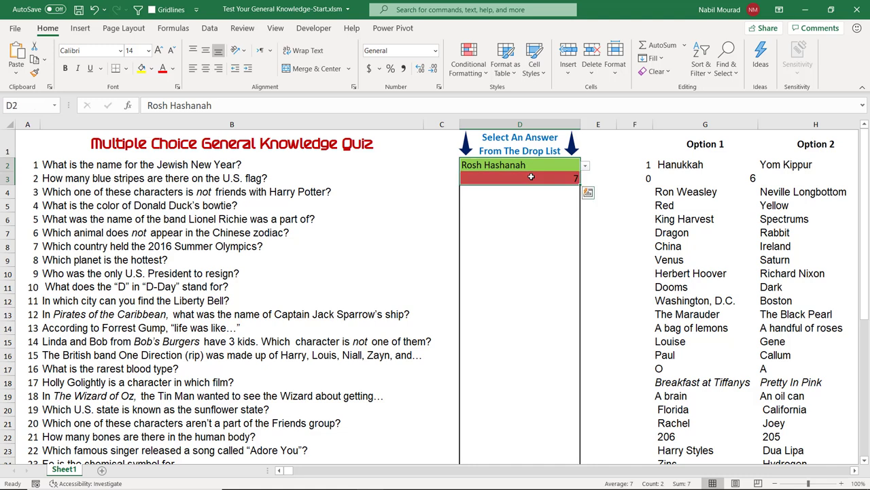
{"action": "key", "text": "Delete"}
{"action": "left_click", "coordinate": [532, 196]}
{"action": "left_click", "coordinate": [529, 161]}
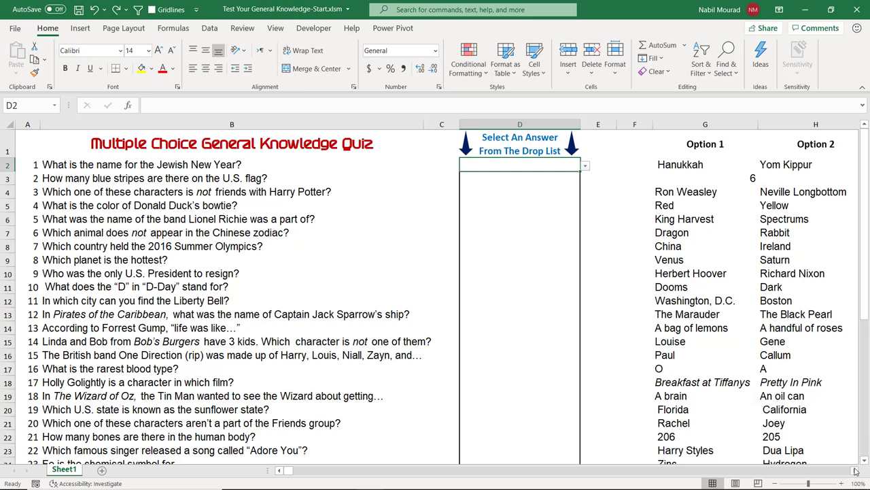
Step: Copy the 40 correct answers in L2:L41 and select D2 as the destination
{"action": "left_click", "coordinate": [855, 470]}
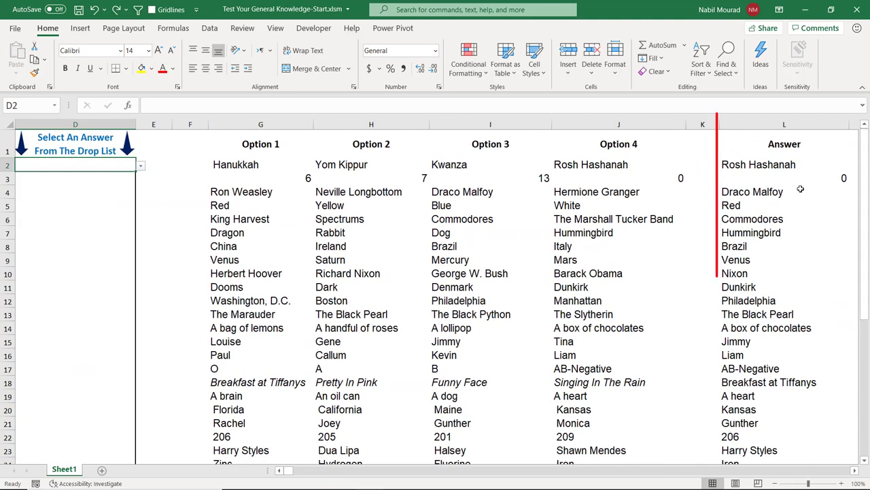
{"action": "left_click", "coordinate": [759, 165]}
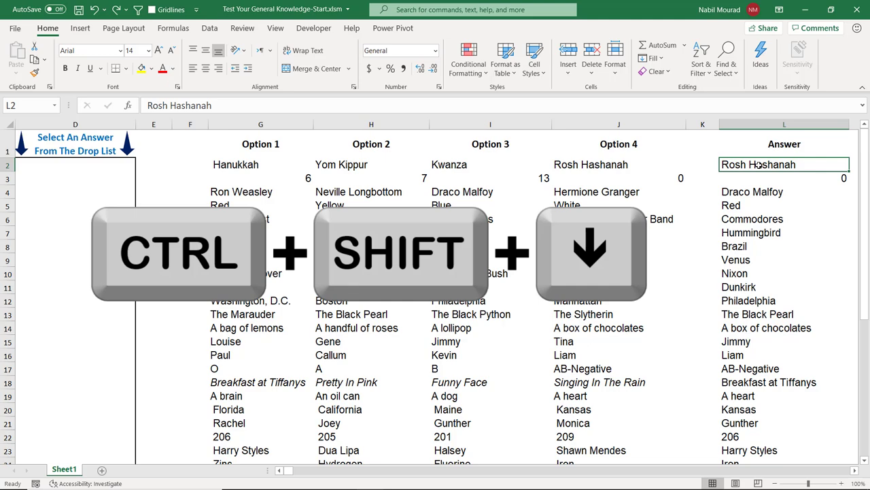
{"action": "key", "text": "ctrl+shift+Down"}
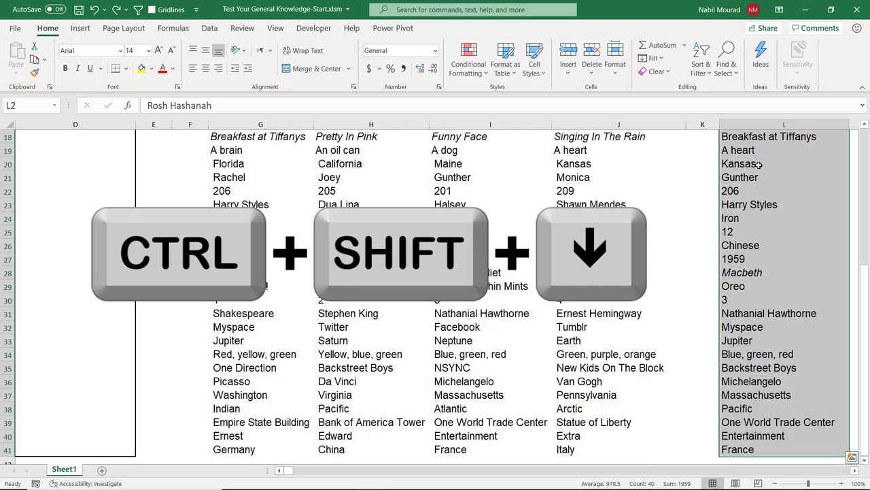
{"action": "key", "text": "ctrl+c"}
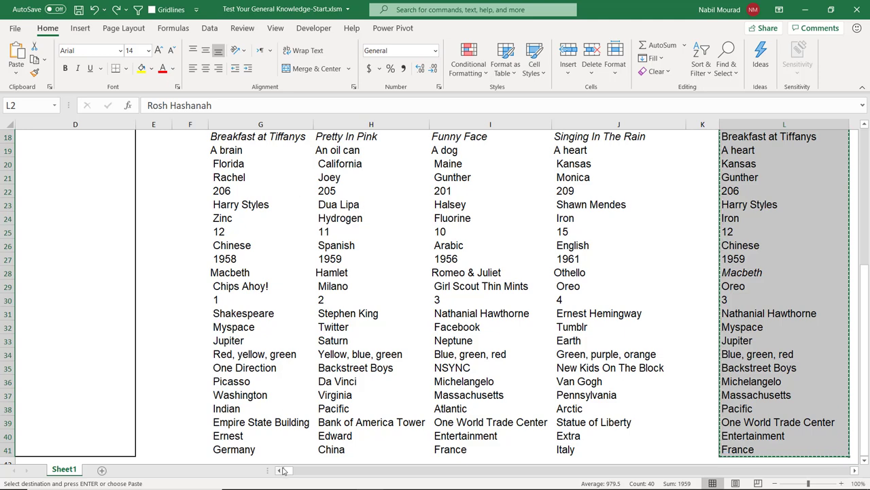
{"action": "scroll", "coordinate": [284, 470], "scroll_direction": "left", "scroll_amount": 5}
{"action": "scroll", "coordinate": [384, 292], "scroll_direction": "up", "scroll_amount": 6}
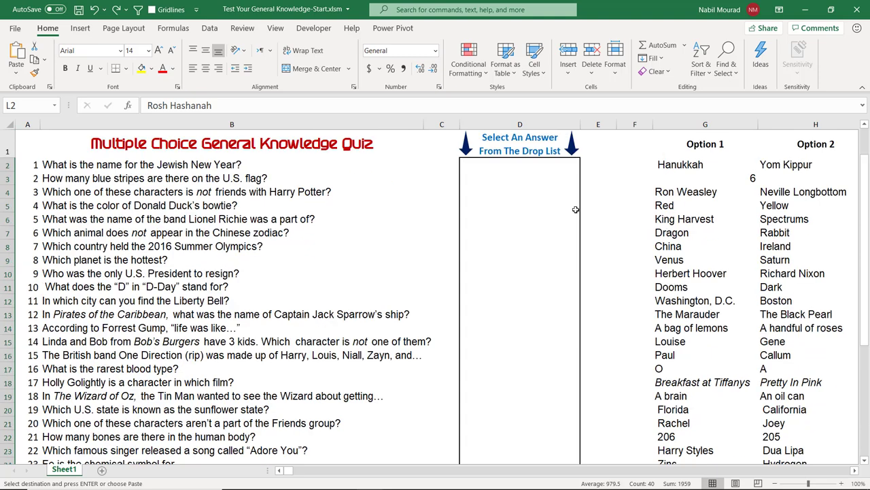
{"action": "left_click", "coordinate": [502, 161]}
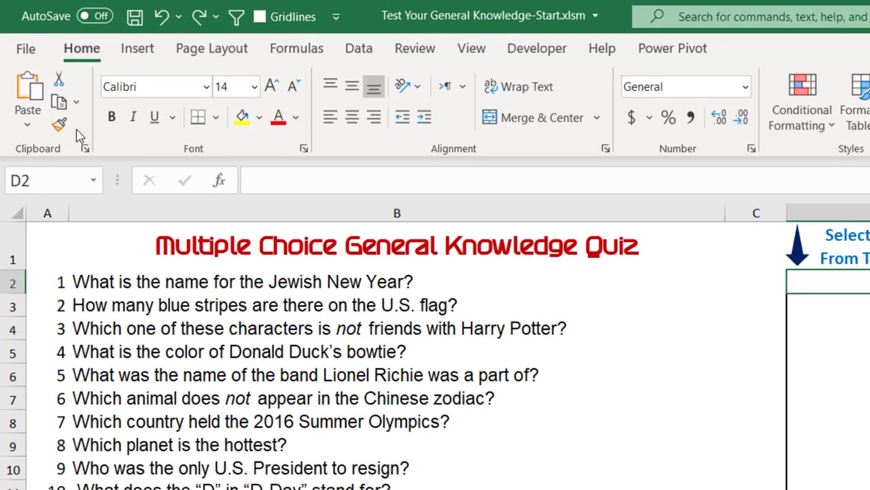
Step: Paste the correct answers into D2 as values and change question 8 to Saturn
{"action": "left_click", "coordinate": [27, 119]}
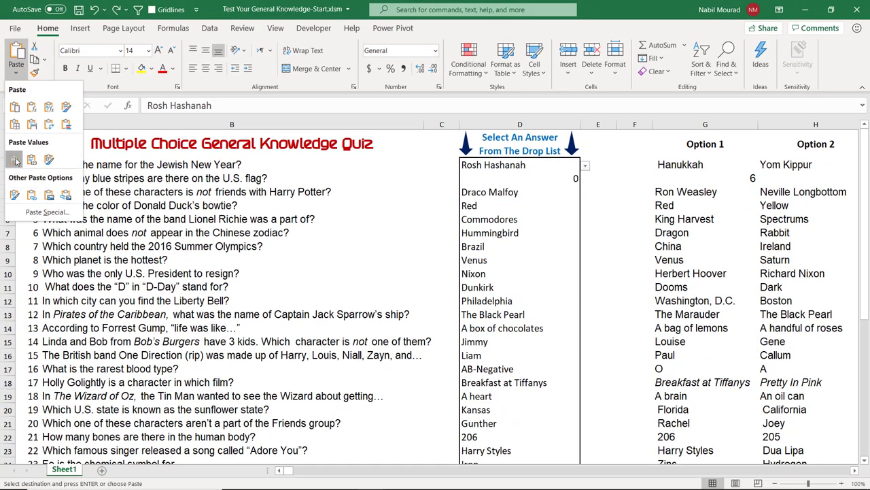
{"action": "left_click", "coordinate": [14, 159]}
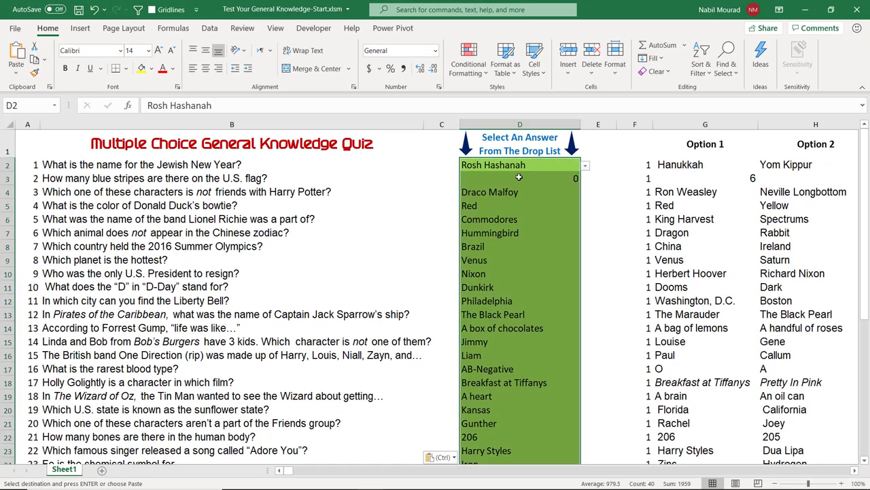
{"action": "left_click", "coordinate": [496, 260]}
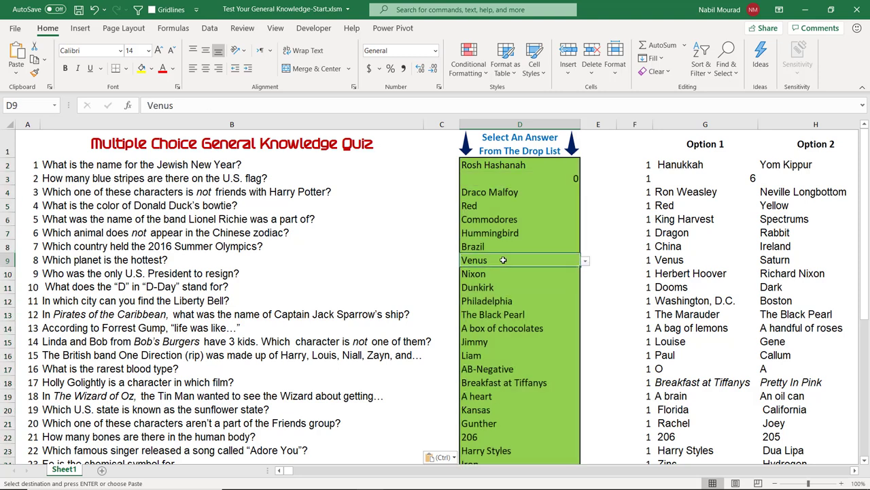
{"action": "left_click", "coordinate": [584, 263]}
{"action": "left_click", "coordinate": [483, 277]}
Step: Change questions 4, 12 and 16 to Yellow, The Black Python and A
{"action": "left_click", "coordinate": [494, 211]}
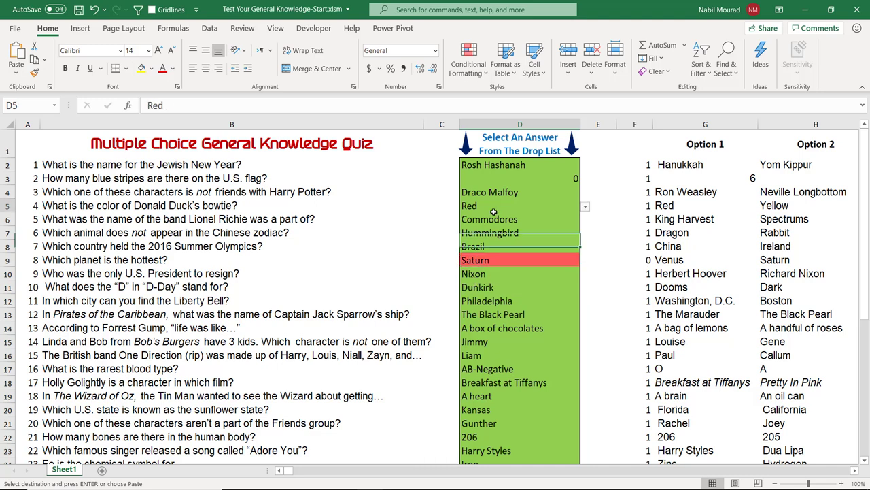
{"action": "left_click", "coordinate": [584, 206]}
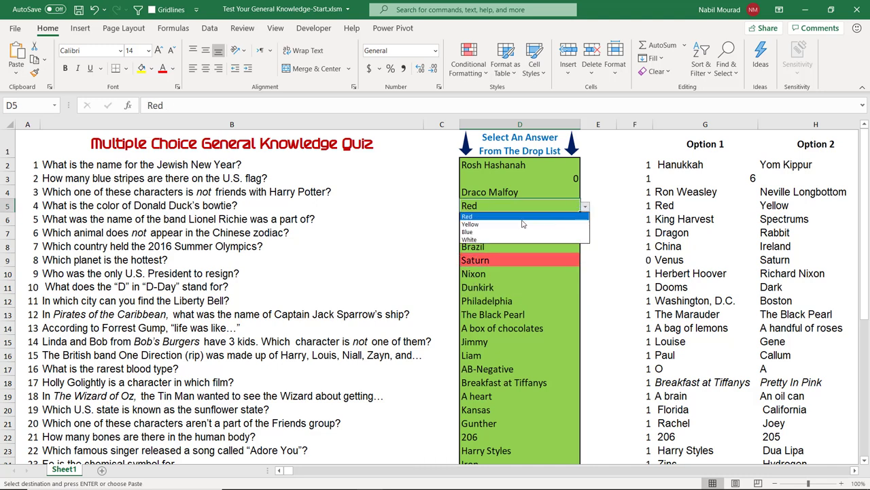
{"action": "left_click", "coordinate": [484, 225]}
{"action": "left_click", "coordinate": [495, 317]}
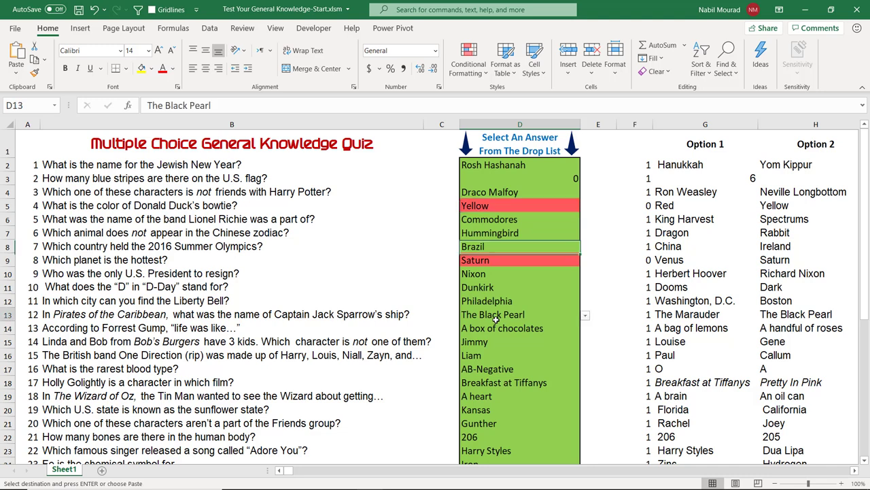
{"action": "left_click", "coordinate": [584, 316]}
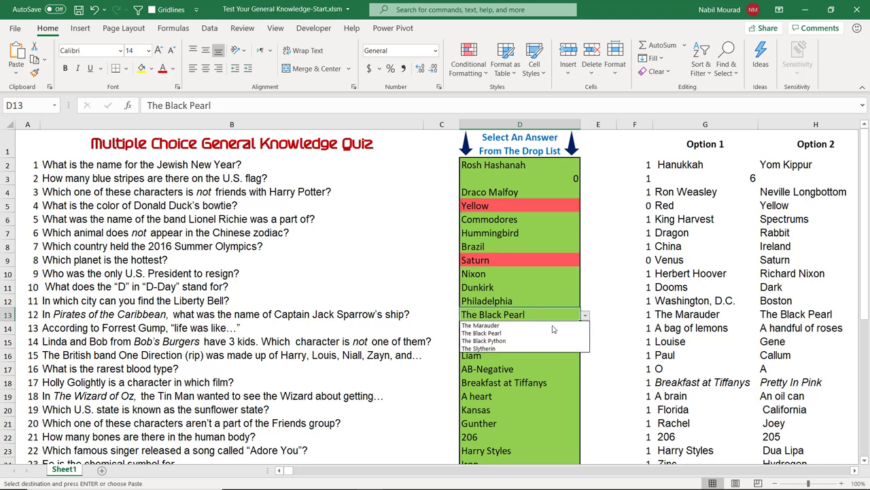
{"action": "left_click", "coordinate": [489, 340]}
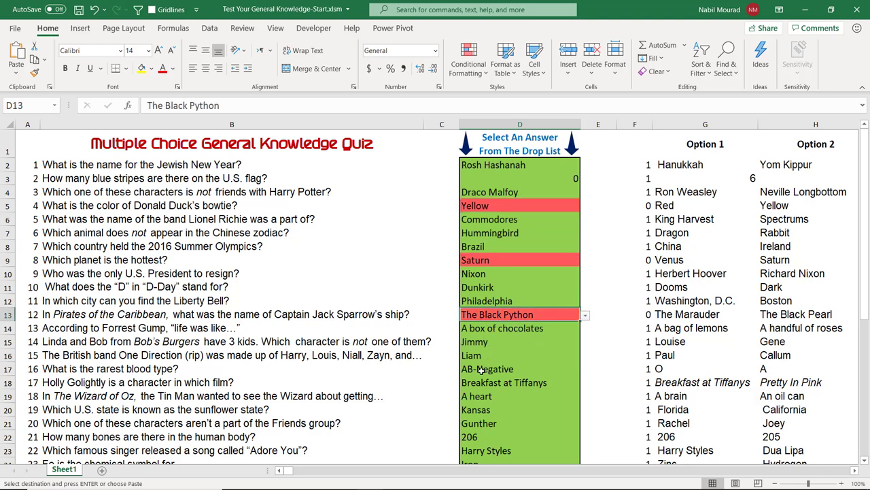
{"action": "left_click", "coordinate": [483, 370]}
{"action": "left_click", "coordinate": [584, 370]}
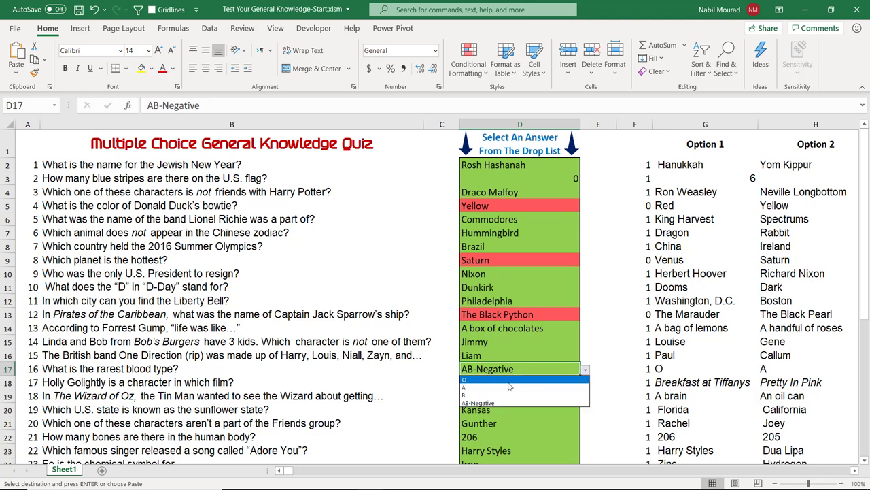
{"action": "left_click", "coordinate": [510, 377]}
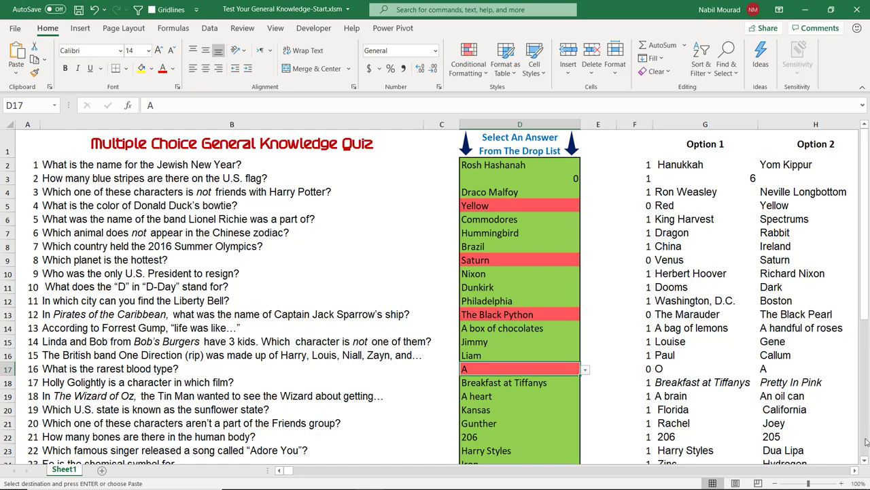
Step: Enter =SUM(F2:F41) in X1 so it shows the score 36
{"action": "left_click", "coordinate": [855, 474]}
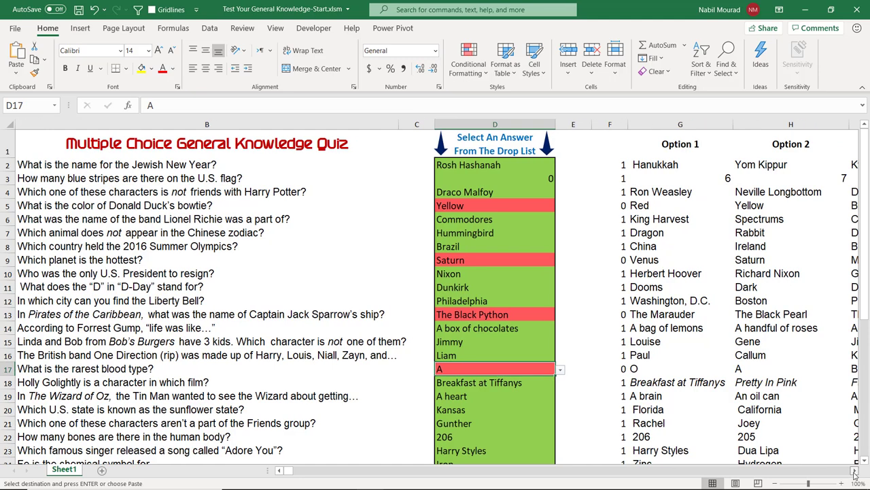
{"action": "left_click_drag", "start_coordinate": [855, 474], "coordinate": [855, 474]}
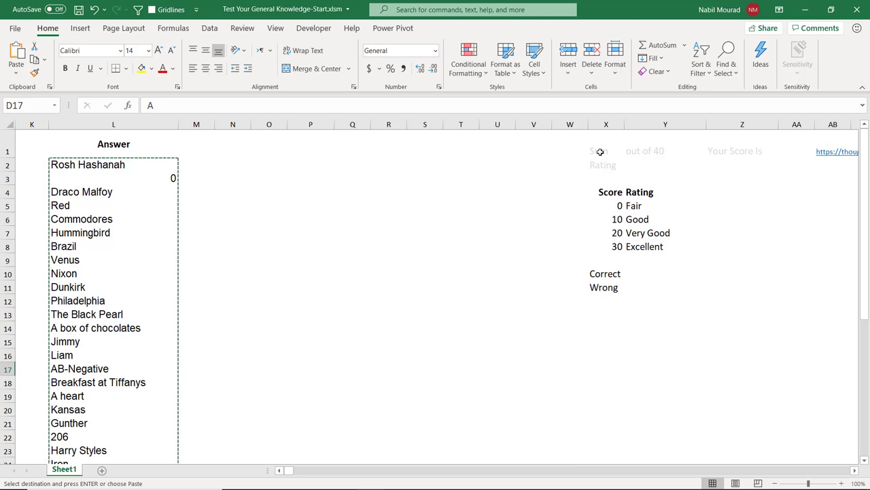
{"action": "left_click", "coordinate": [601, 151]}
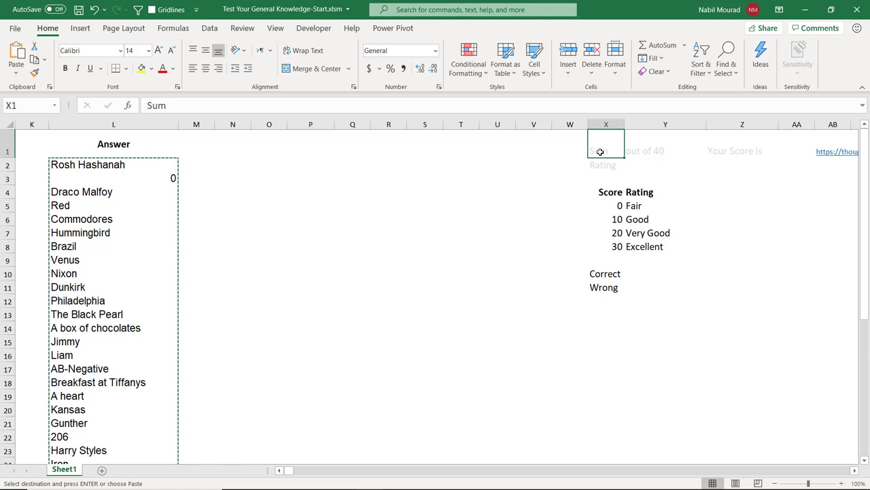
{"action": "type", "text": "=sum"}
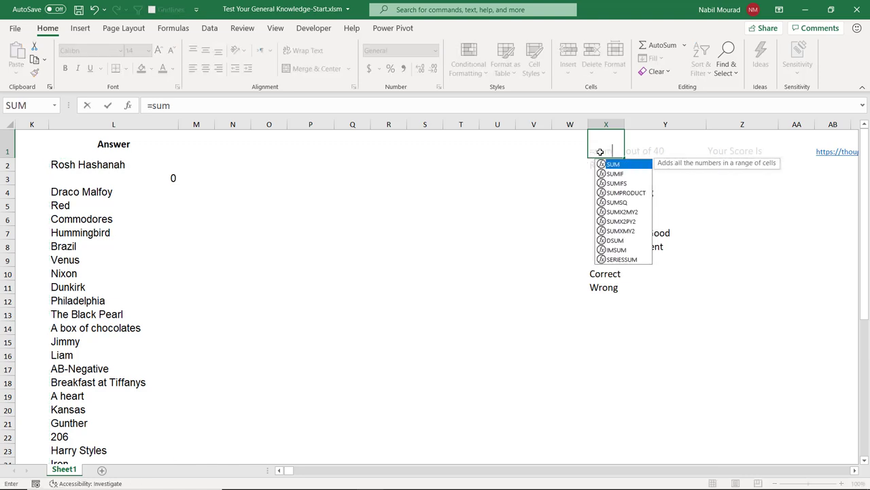
{"action": "key", "text": "Tab"}
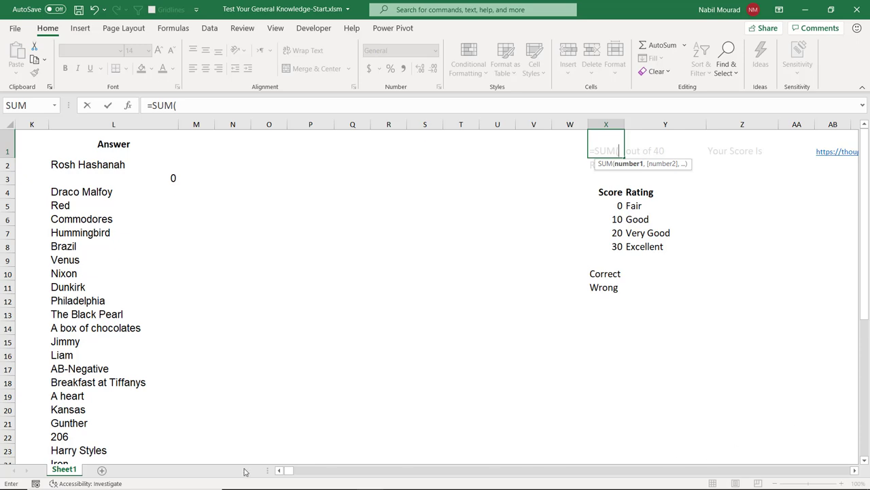
{"action": "left_click", "coordinate": [279, 470]}
{"action": "left_click_drag", "start_coordinate": [280, 472], "coordinate": [280, 472]}
{"action": "left_click", "coordinate": [621, 163]}
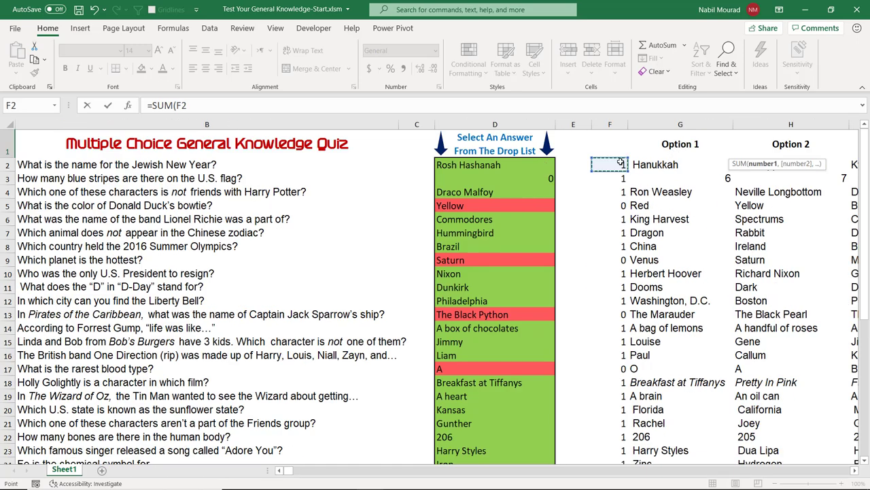
{"action": "key", "text": "ctrl+shift+Down"}
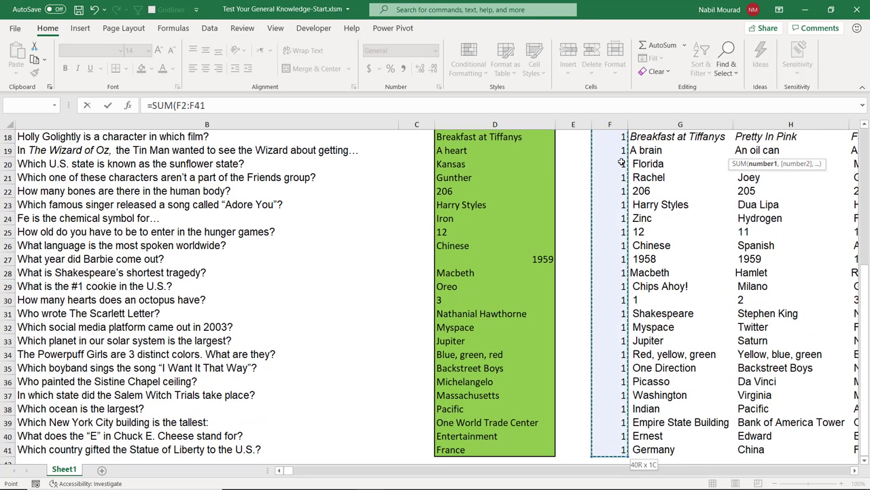
{"action": "key", "text": "ctrl+BackSpace"}
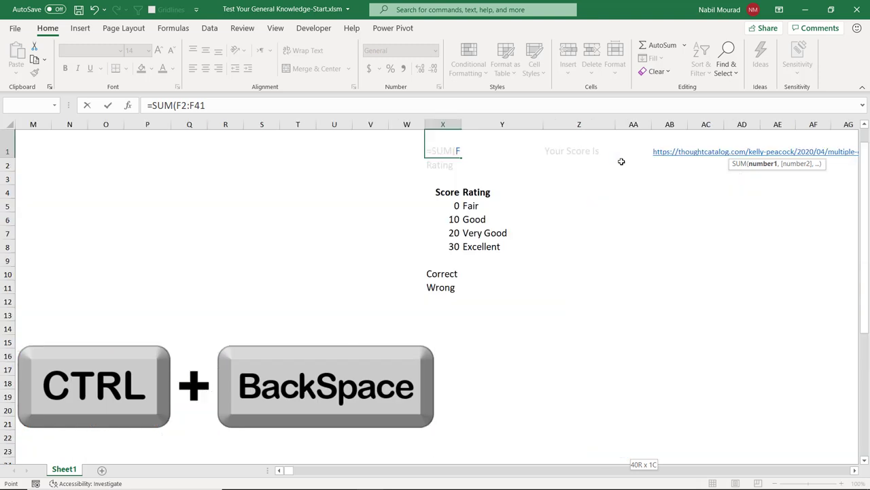
{"action": "type", "text": ")"}
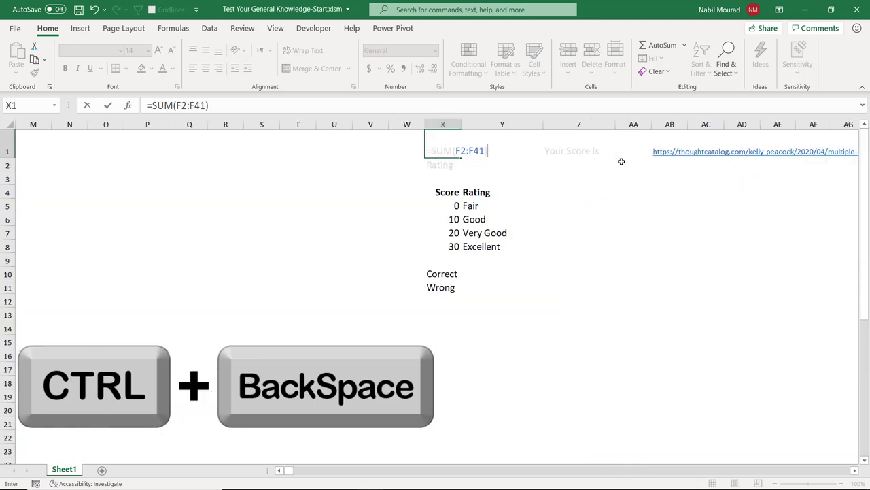
{"action": "key", "text": "Return"}
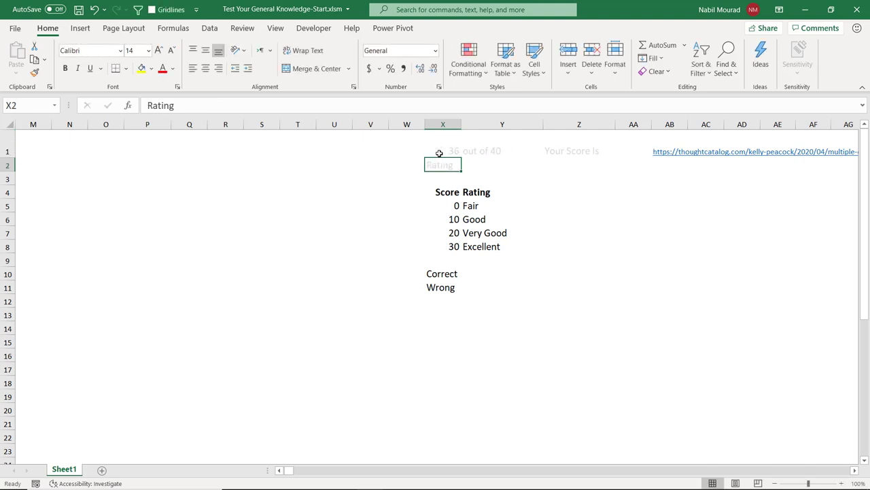
Step: Make the text in X1:Z3 black
{"action": "left_click_drag", "start_coordinate": [439, 153], "coordinate": [578, 178]}
{"action": "left_click", "coordinate": [173, 68]}
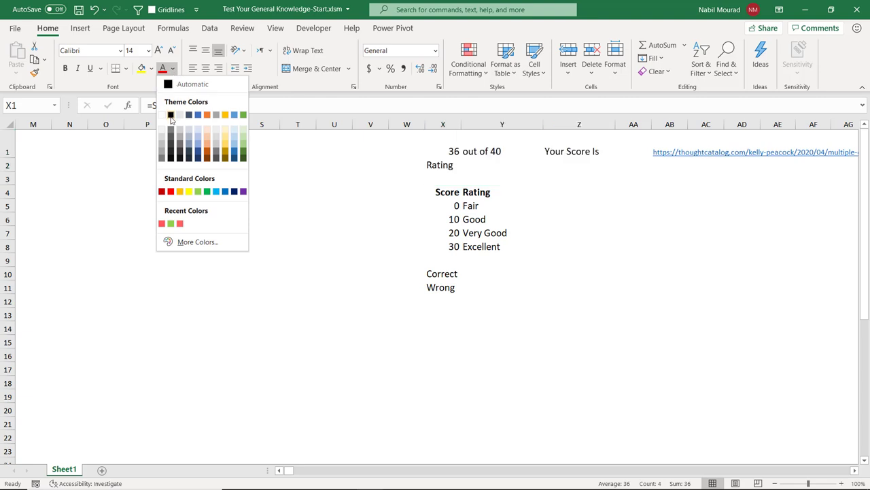
{"action": "left_click", "coordinate": [171, 115]}
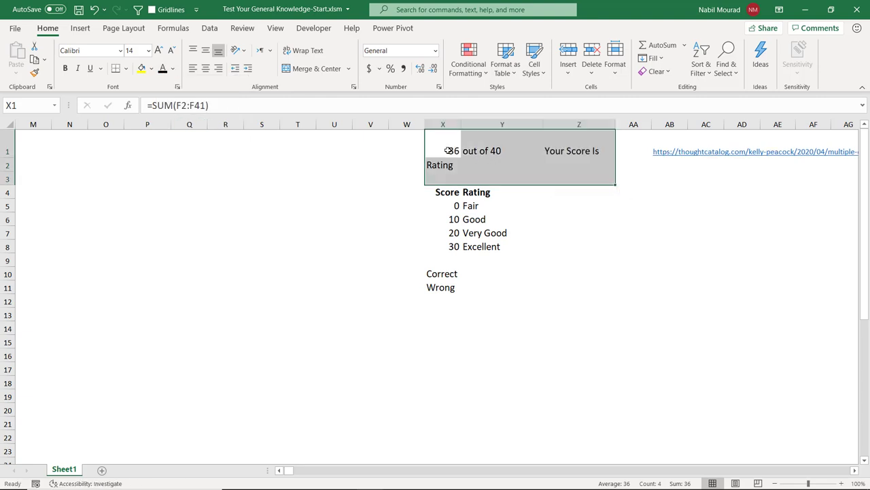
{"action": "left_click", "coordinate": [445, 151]}
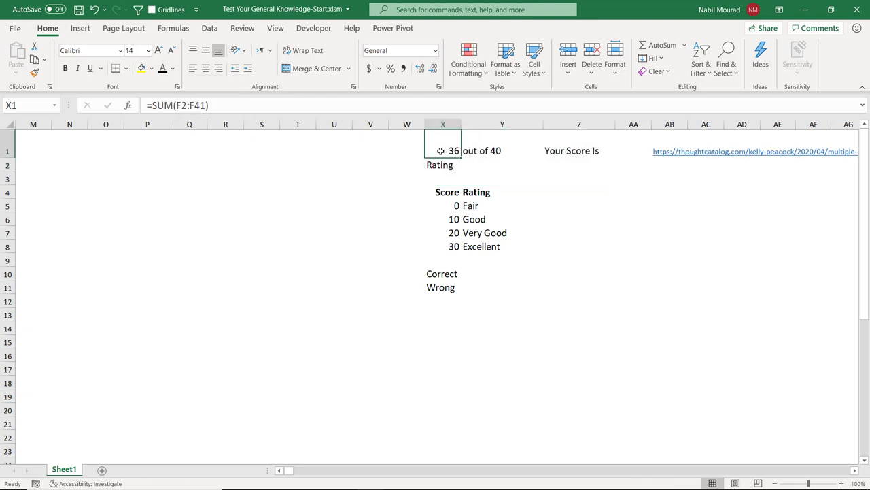
Step: Replace Y1's text with =X1&"/40" so it shows 36/40
{"action": "left_click", "coordinate": [498, 149]}
{"action": "key", "text": "Delete"}
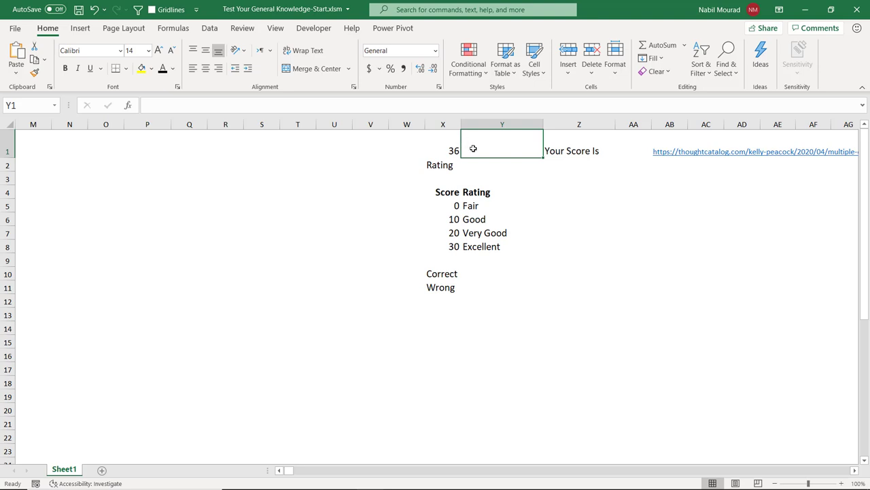
{"action": "type", "text": "="}
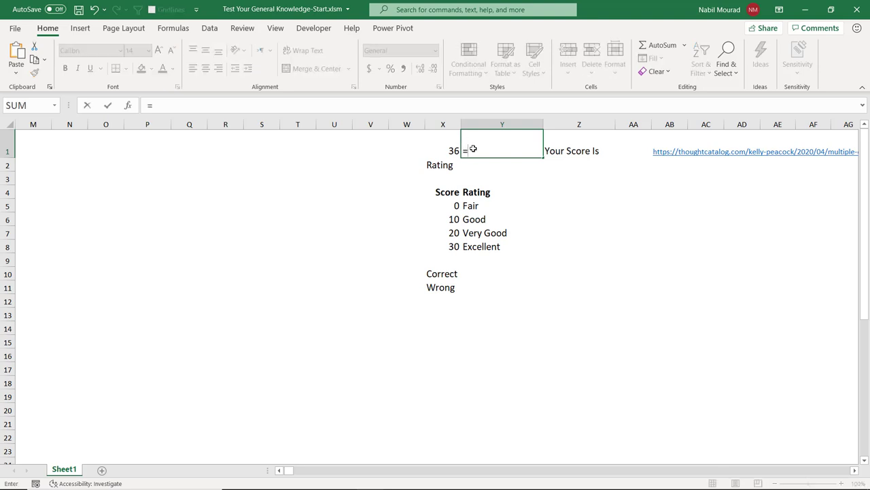
{"action": "left_click", "coordinate": [452, 148]}
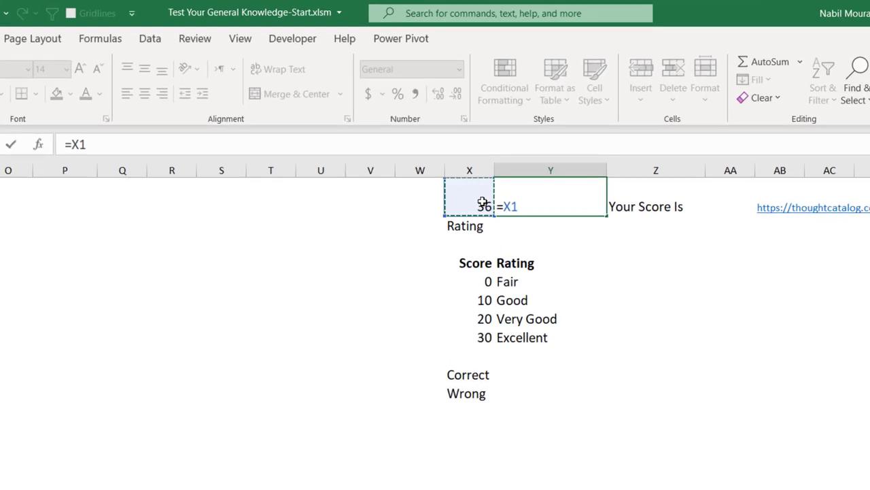
{"action": "type", "text": "&\"/"}
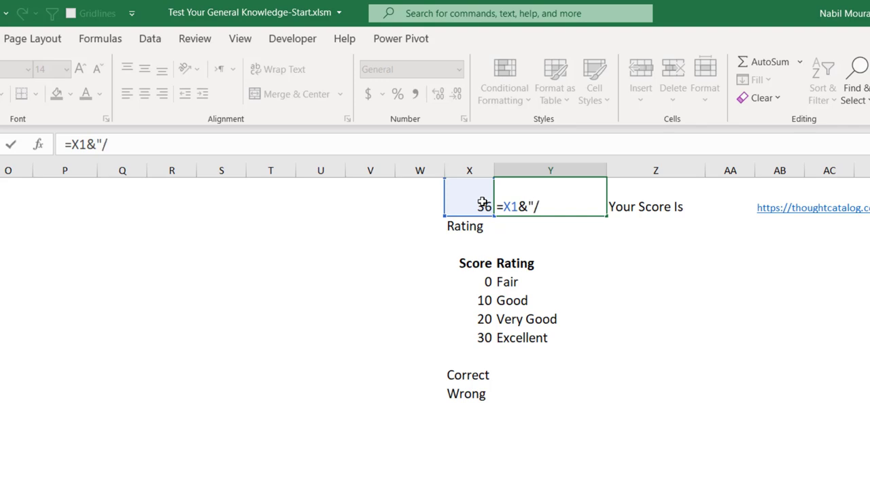
{"action": "type", "text": "40\""}
{"action": "key", "text": "Return"}
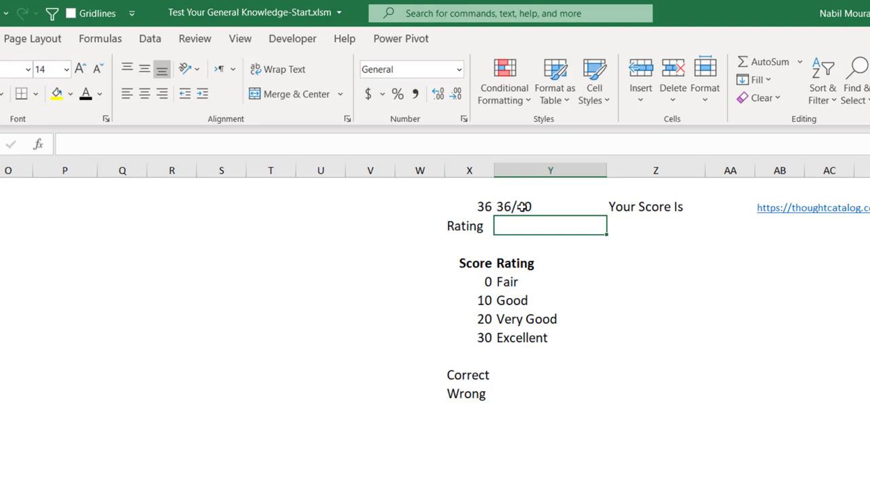
Step: Delete the Your Score Is text from Z1, leaving it empty
{"action": "left_click", "coordinate": [631, 207]}
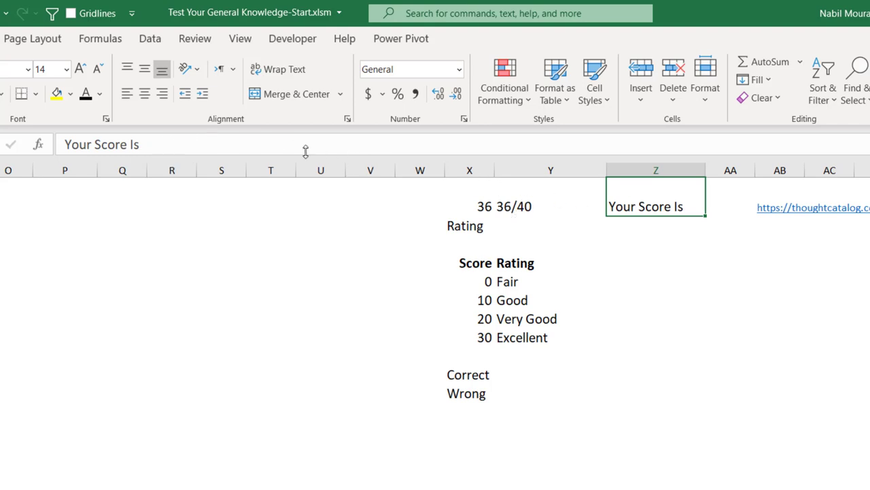
{"action": "left_click_drag", "start_coordinate": [151, 144], "coordinate": [42, 145]}
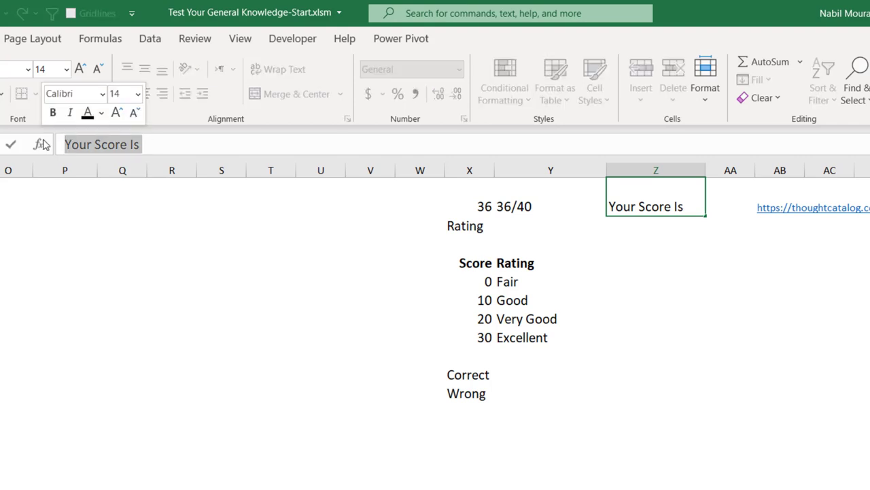
{"action": "key", "text": "Delete"}
{"action": "key", "text": "Return"}
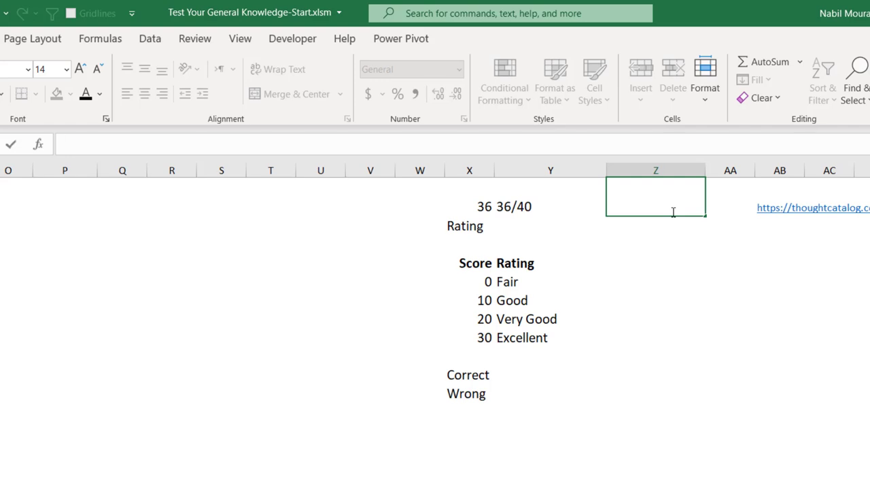
Step: Enter ="Your Score Is "&Y1 in Z1
{"action": "type", "text": "="}
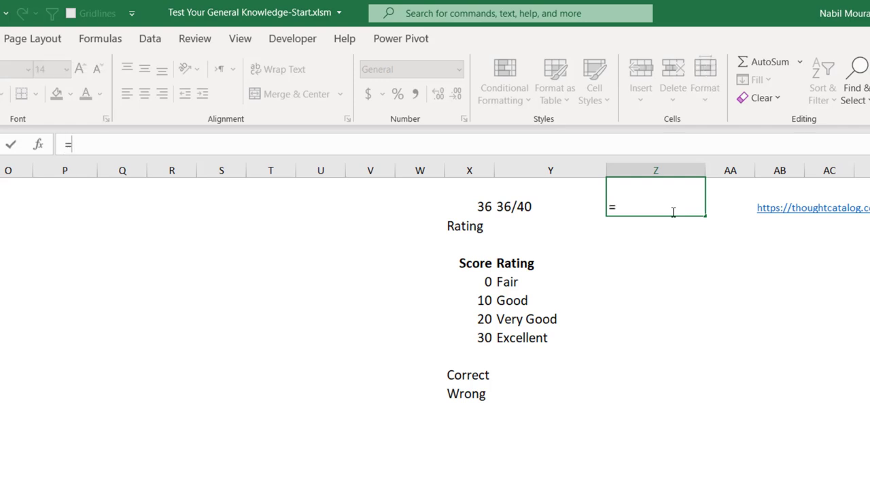
{"action": "type", "text": "\"Your Score Is"}
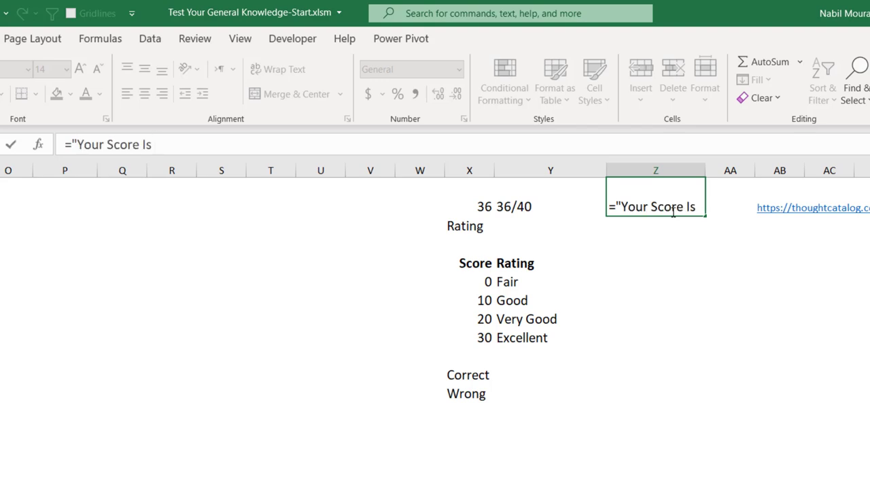
{"action": "type", "text": " \"&"}
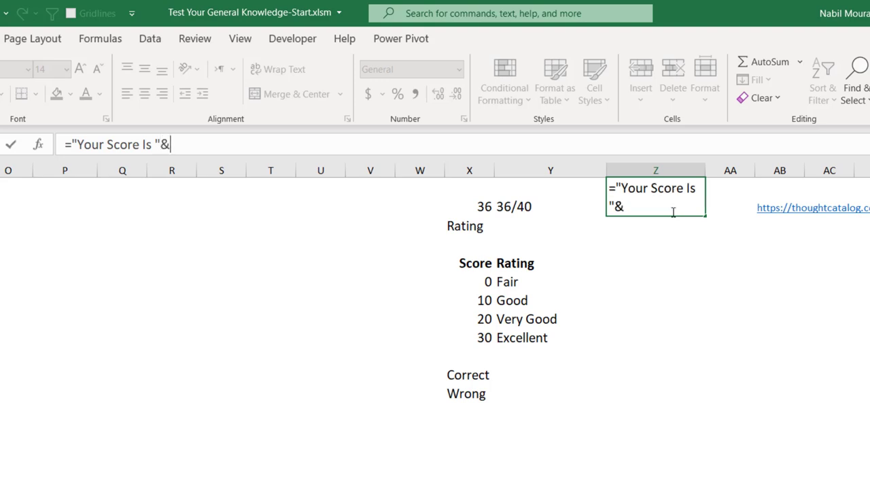
{"action": "left_click", "coordinate": [545, 205]}
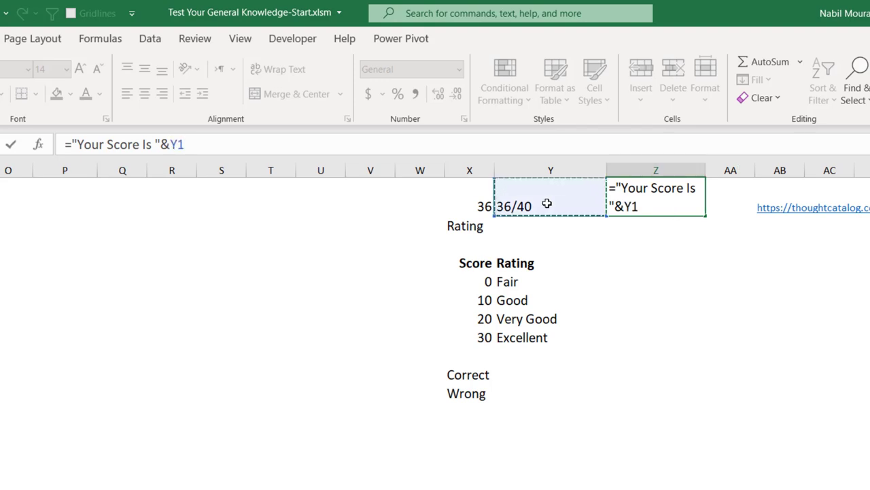
{"action": "key", "text": "Return"}
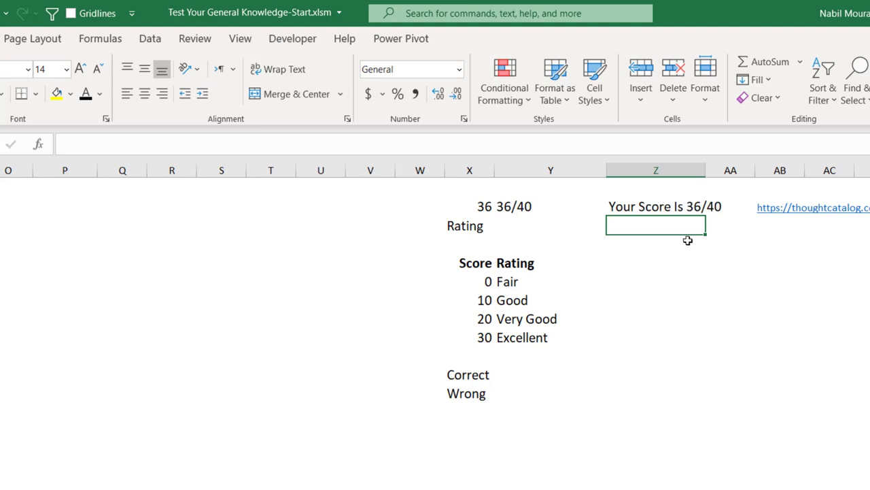
Step: Insert Char(10)& before Y1 in Z1's formula to add a line break
{"action": "left_click", "coordinate": [643, 206]}
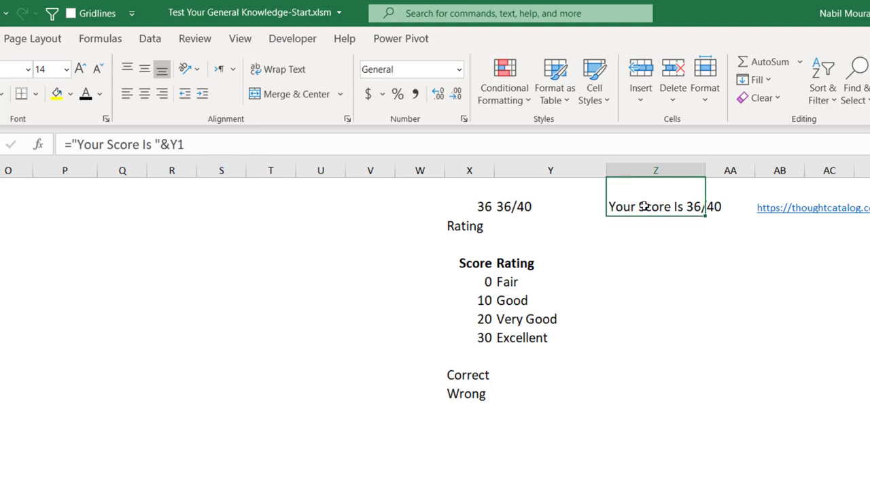
{"action": "key", "text": "F2"}
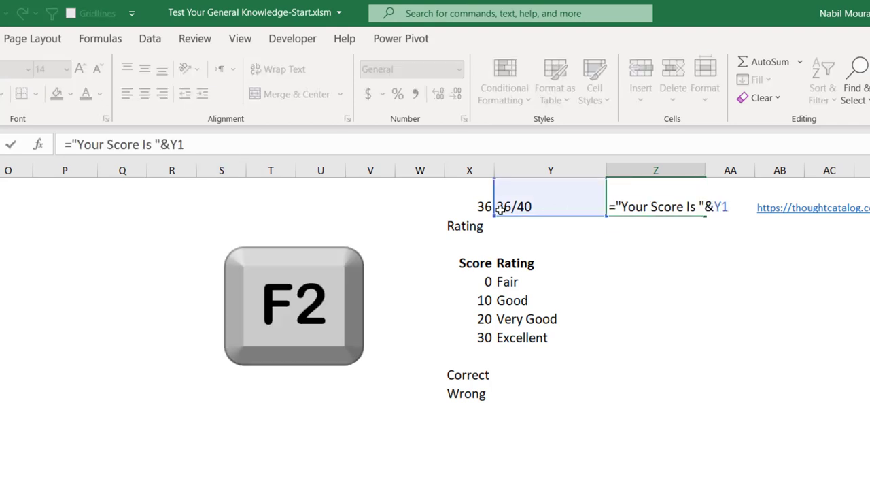
{"action": "left_click", "coordinate": [170, 143]}
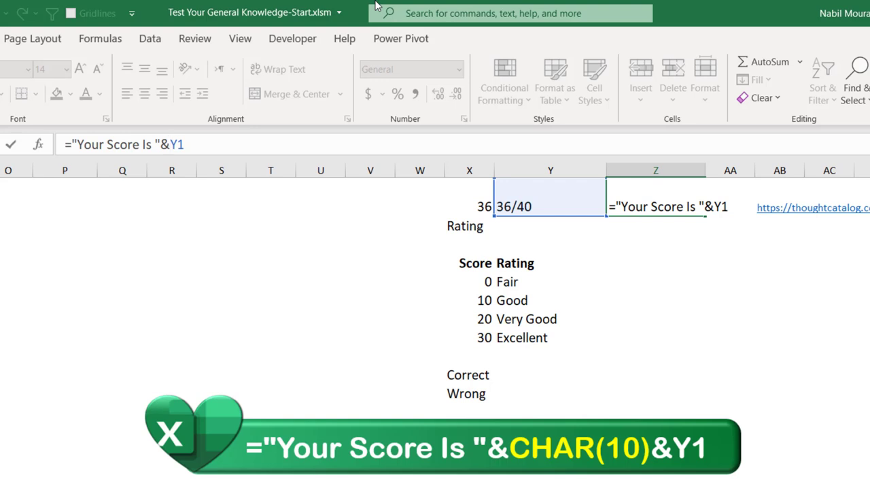
{"action": "type", "text": "Char"}
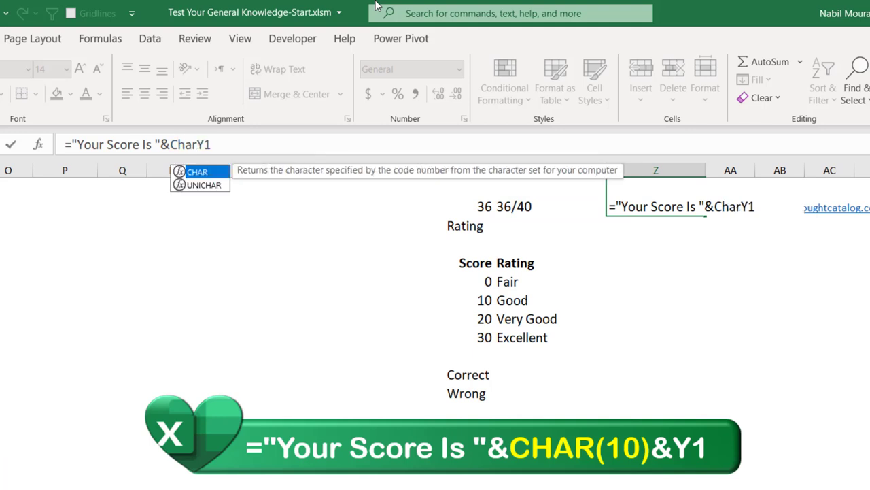
{"action": "type", "text": "(10)"}
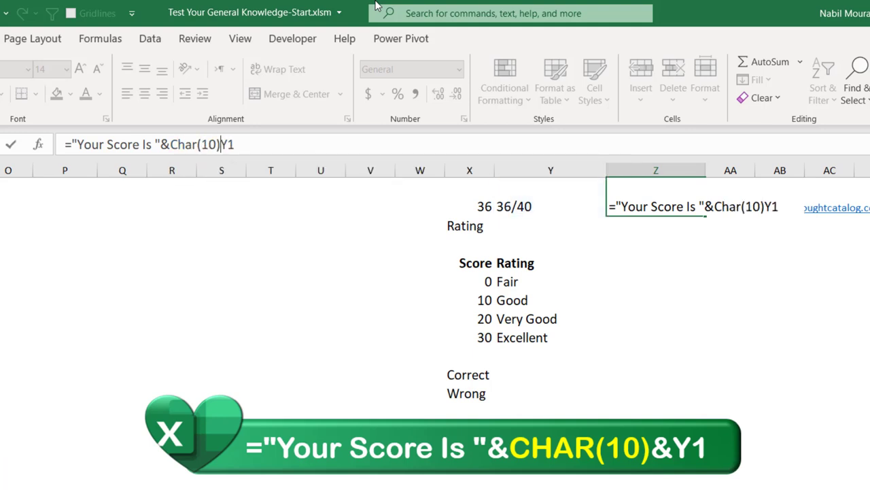
{"action": "type", "text": "&"}
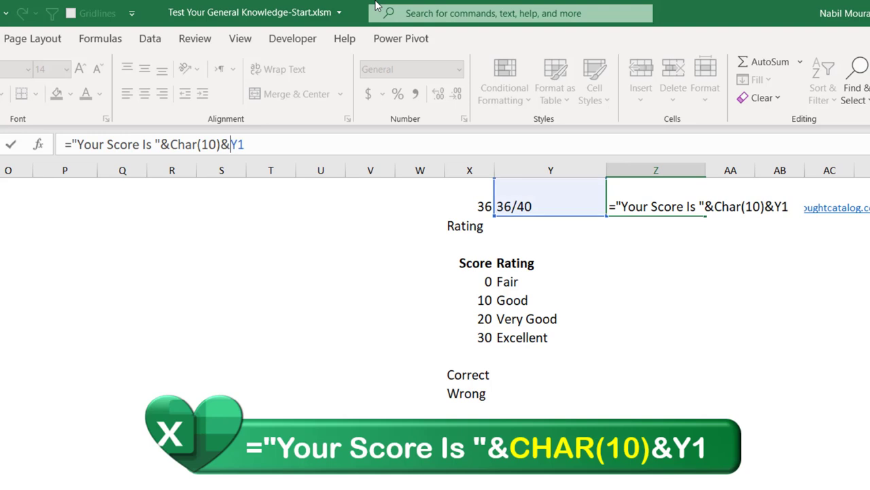
{"action": "key", "text": "Return"}
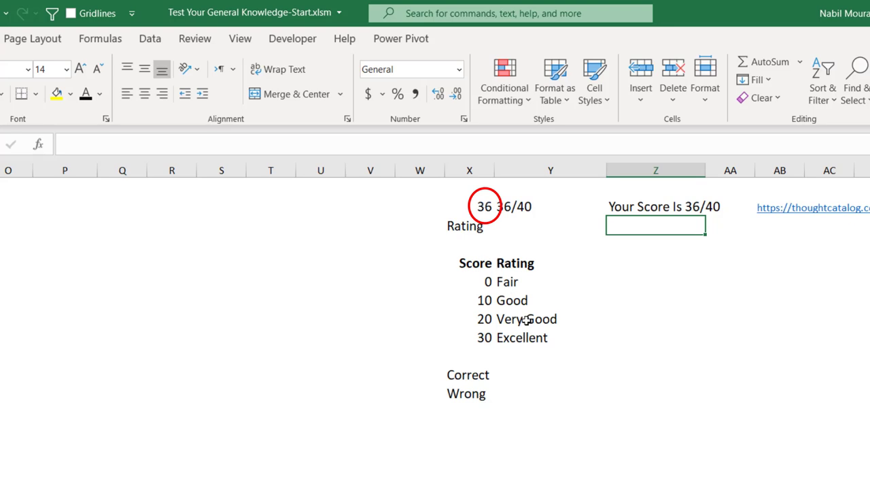
Step: Enter =VLOOKUP(X1,X4:Y8,2,TRUE) in X2 to rate the score as Excellent
{"action": "left_click", "coordinate": [465, 225]}
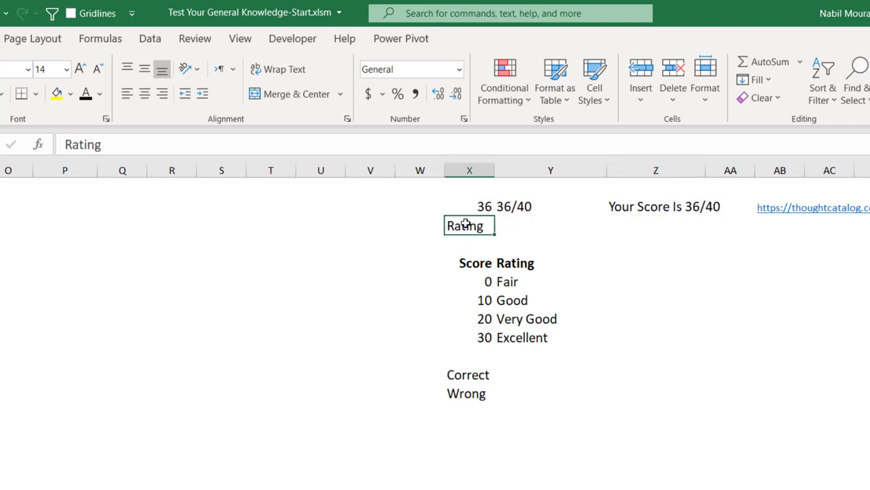
{"action": "type", "text": "="}
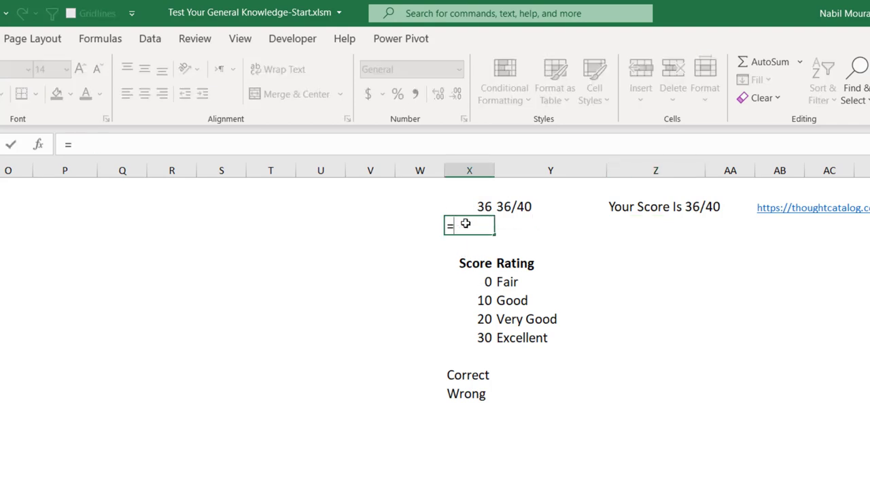
{"action": "type", "text": "Vloo"}
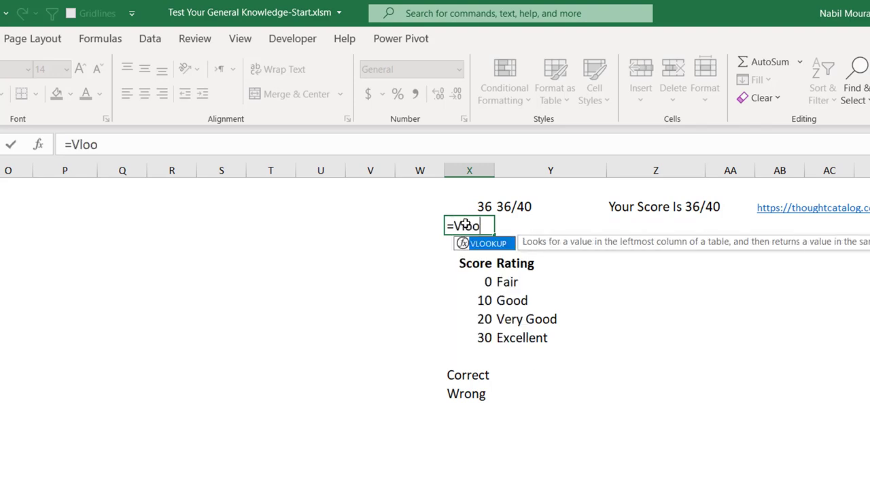
{"action": "key", "text": "Tab"}
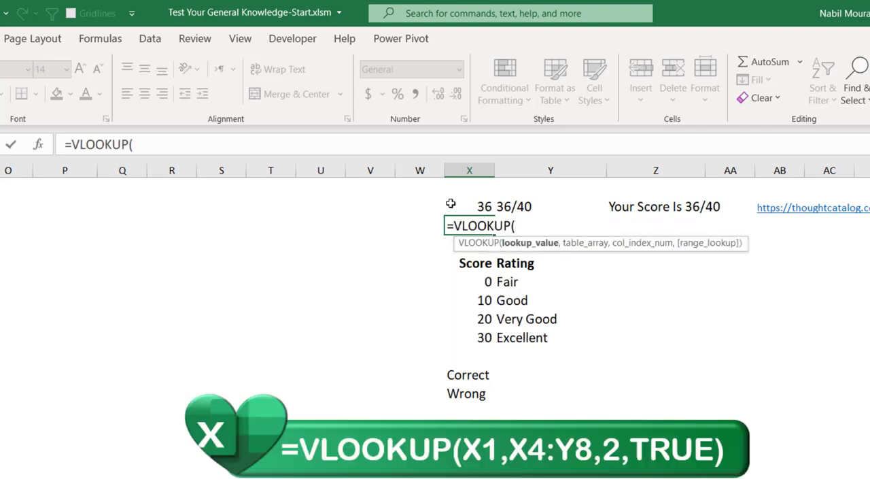
{"action": "left_click", "coordinate": [479, 203]}
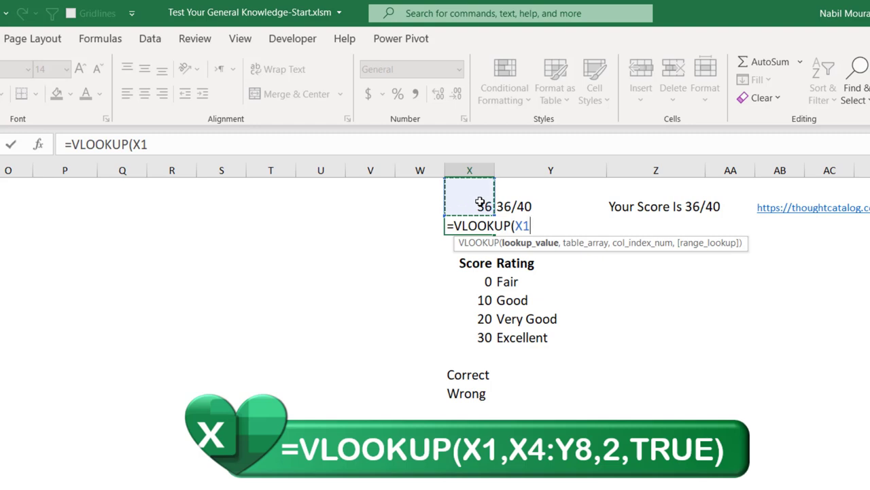
{"action": "type", "text": ","}
{"action": "left_click_drag", "start_coordinate": [480, 265], "coordinate": [533, 326]}
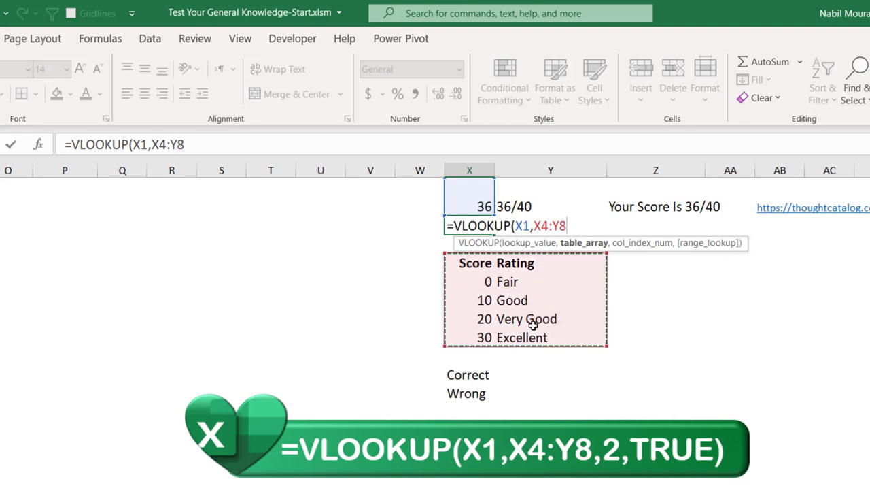
{"action": "type", "text": ","}
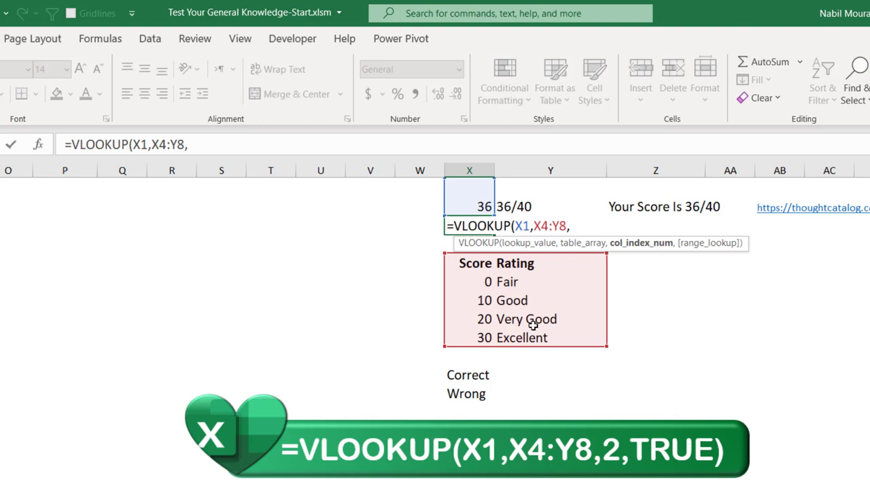
{"action": "type", "text": "2,"}
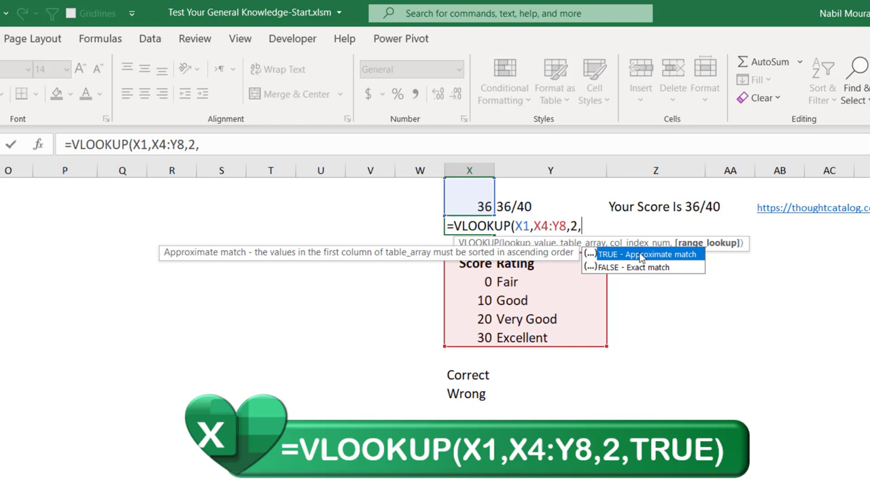
{"action": "double_click", "coordinate": [641, 255]}
{"action": "type", "text": ")"}
{"action": "key", "text": "Return"}
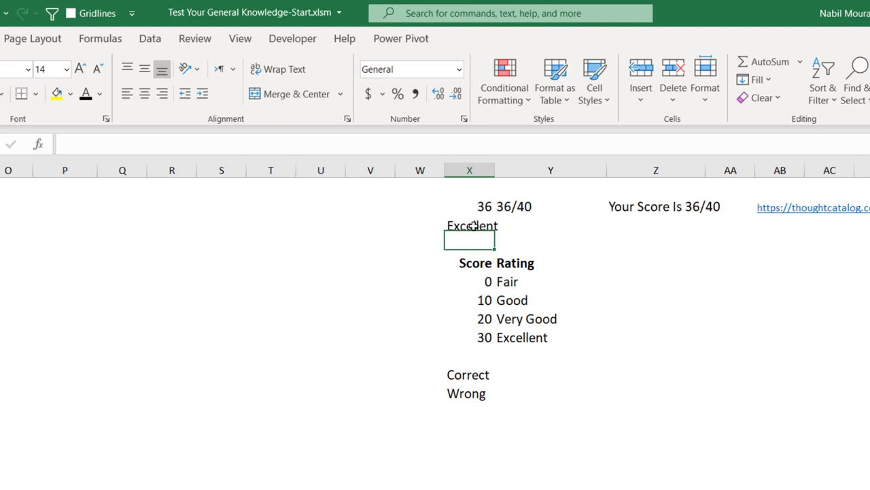
{"action": "left_click", "coordinate": [473, 227]}
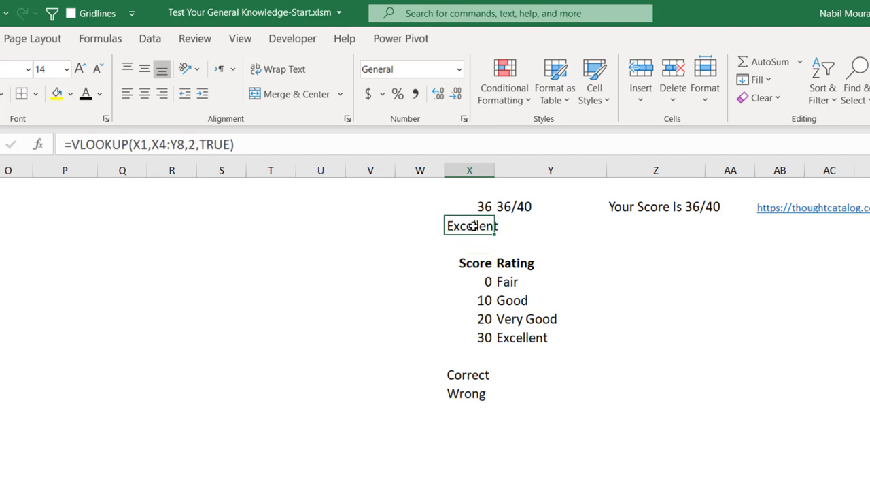
{"action": "key", "text": "F2"}
Step: Wrap X2's formula as ="You have "&VLOOKUP(...)&" General Knowledge"
{"action": "left_click", "coordinate": [455, 226]}
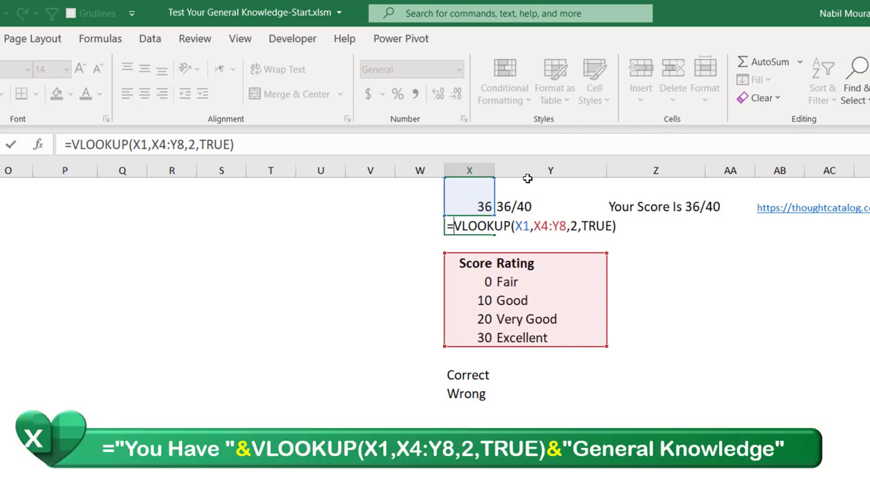
{"action": "type", "text": "\"You have "}
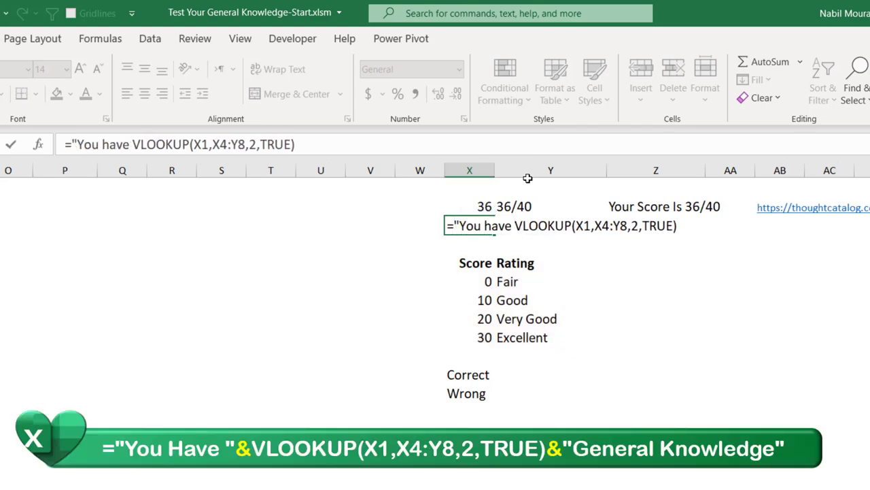
{"action": "type", "text": "\""}
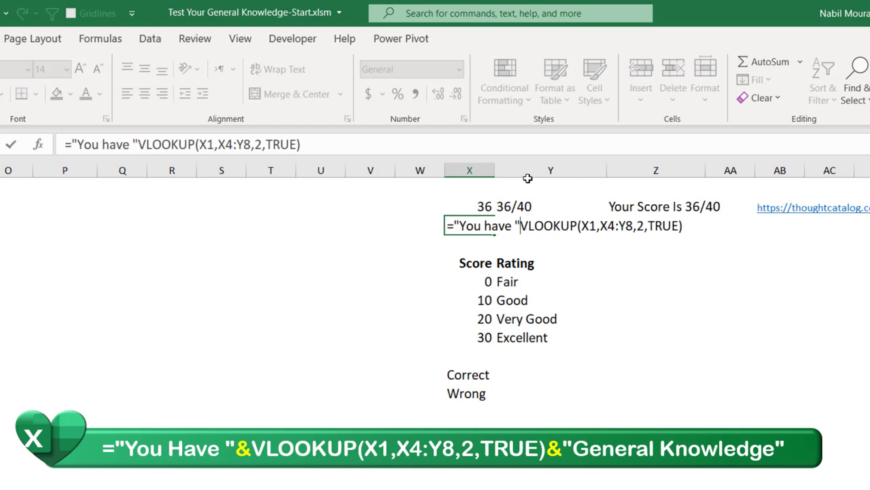
{"action": "type", "text": "&"}
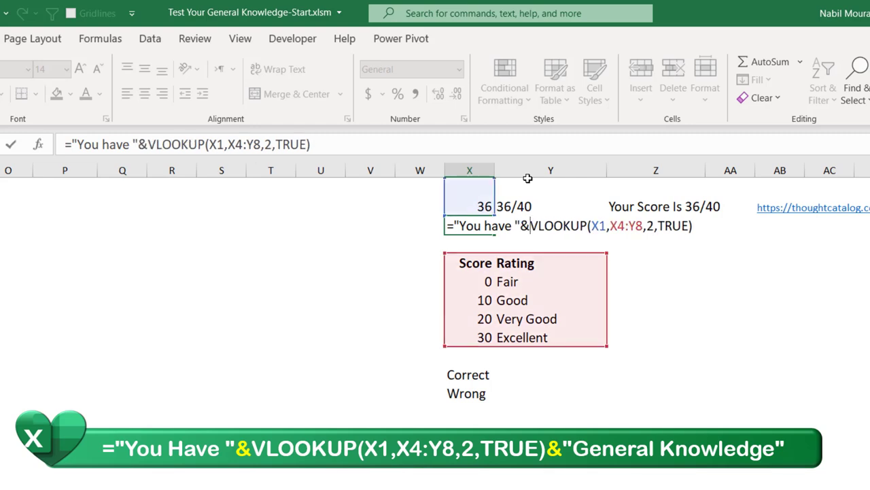
{"action": "left_click", "coordinate": [697, 224]}
{"action": "type", "text": "&"}
{"action": "type", "text": "\" gener"}
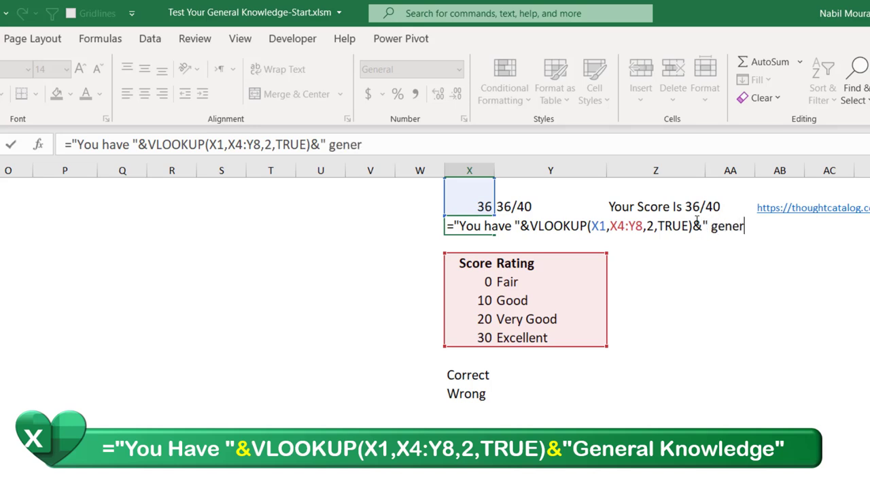
{"action": "type", "text": "al Knowledge\""}
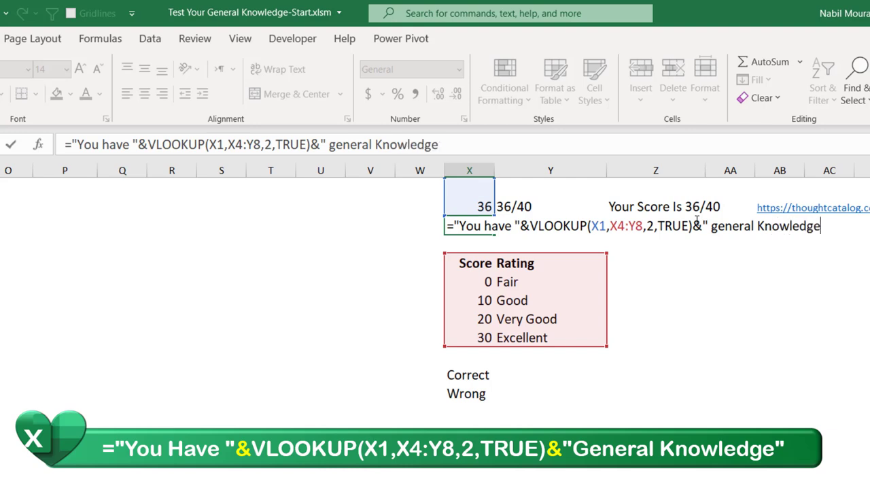
{"action": "left_click", "coordinate": [720, 225]}
{"action": "key", "text": "BackSpace"}
{"action": "type", "text": "G"}
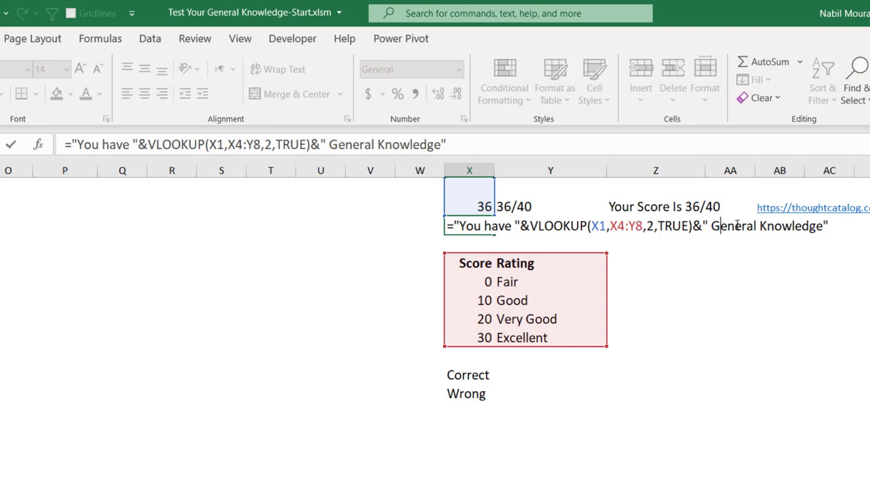
{"action": "key", "text": "Return"}
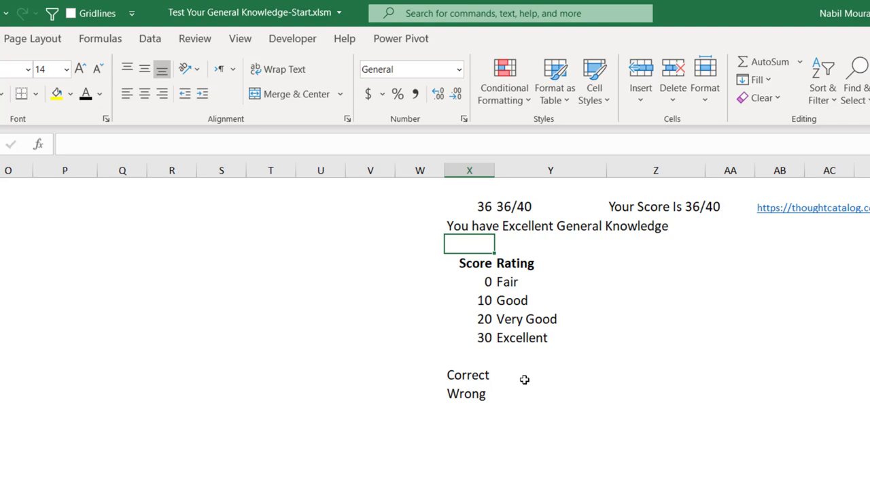
Step: Enter =COUNTIF($F$2:$F$41,1) beside Correct to count 36
{"action": "left_click", "coordinate": [524, 379]}
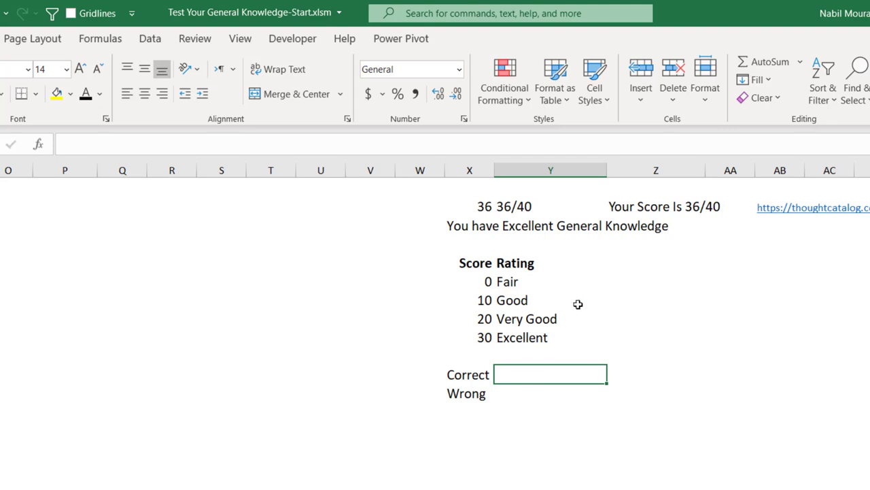
{"action": "type", "text": "=count"}
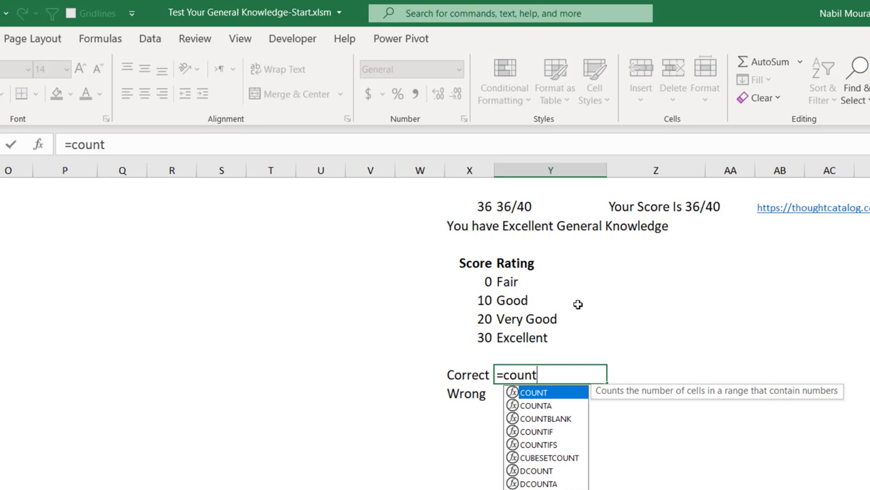
{"action": "type", "text": "if"}
{"action": "key", "text": "Tab"}
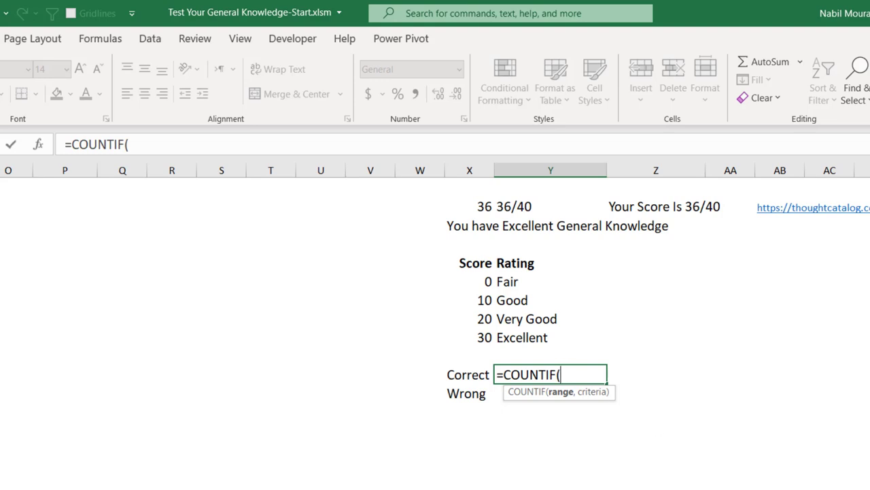
{"action": "scroll", "coordinate": [435, 327], "scroll_direction": "left", "scroll_amount": 10}
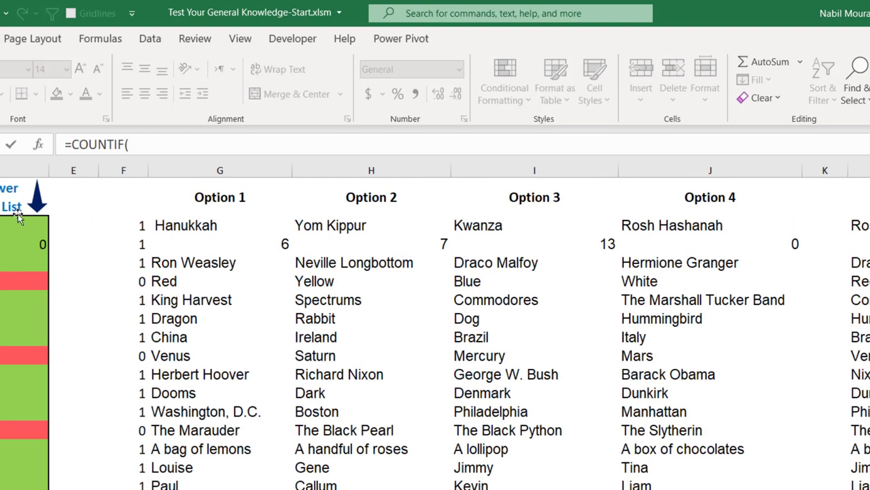
{"action": "left_click", "coordinate": [133, 228]}
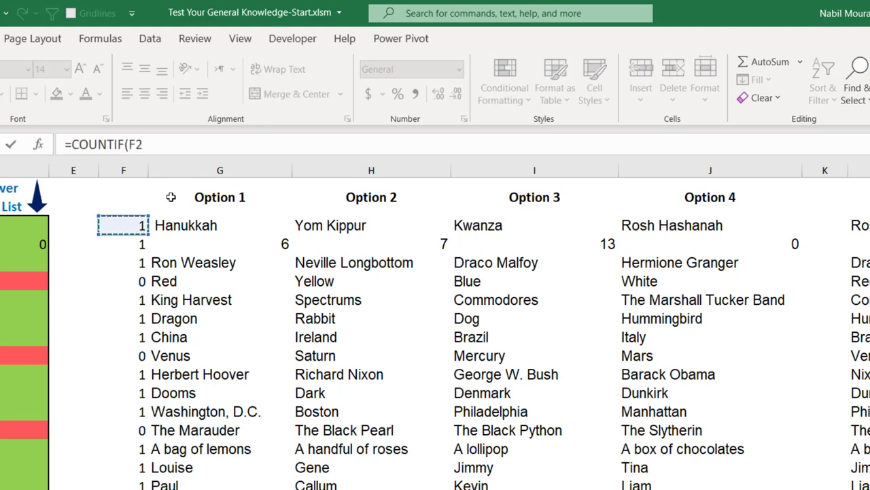
{"action": "key", "text": "ctrl+shift+Down"}
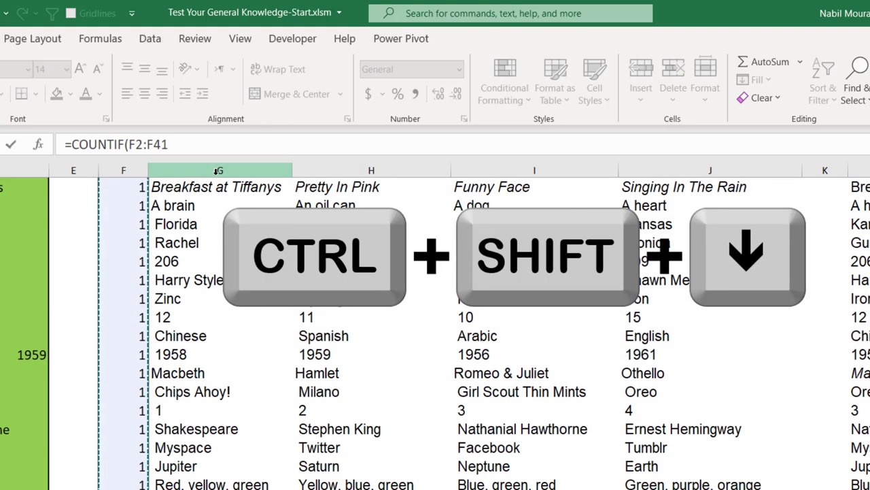
{"action": "key", "text": "F4"}
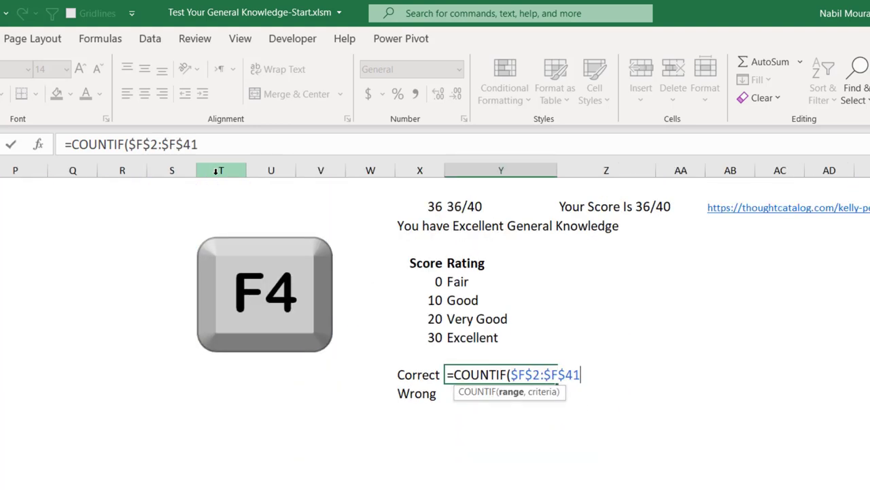
{"action": "type", "text": ","}
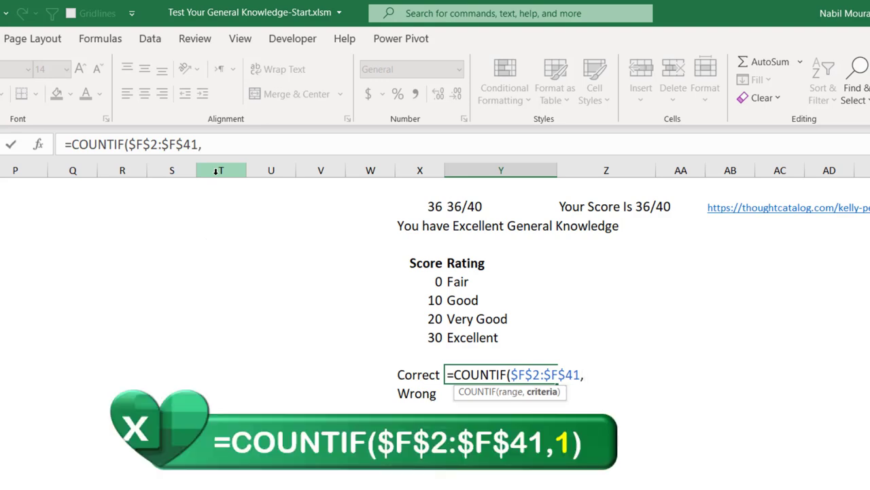
{"action": "type", "text": "1)"}
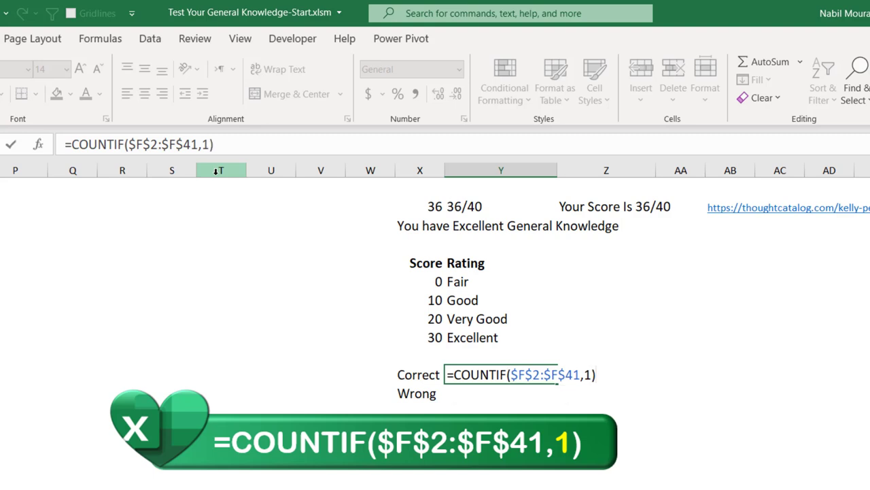
{"action": "key", "text": "ctrl+Return"}
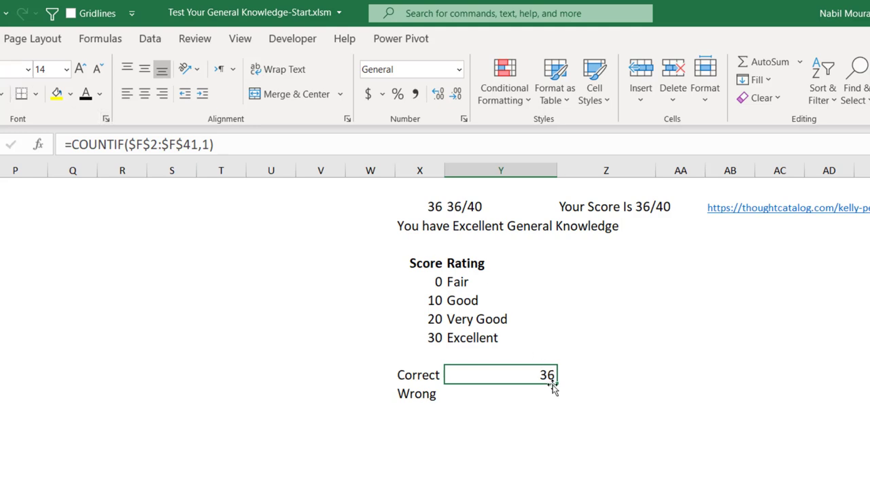
Step: Copy the count beside Wrong and change its criterion to 0, giving 4
{"action": "left_click_drag", "start_coordinate": [557, 384], "coordinate": [558, 400]}
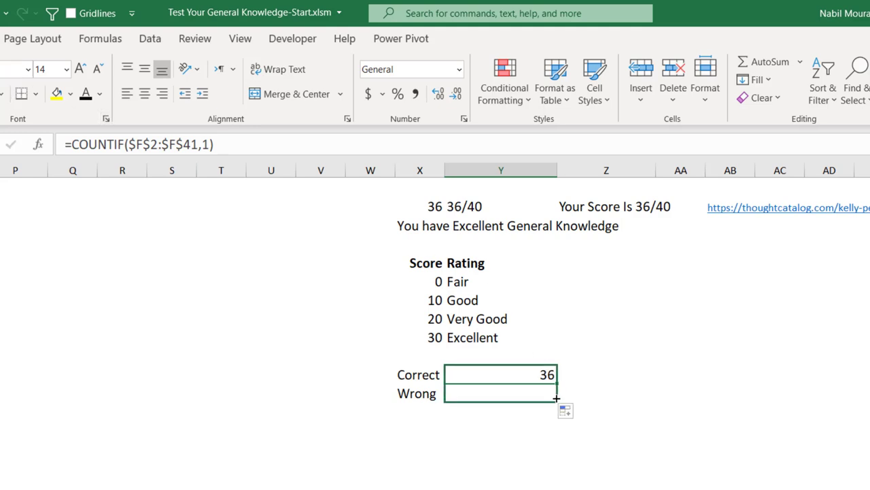
{"action": "left_click", "coordinate": [501, 389]}
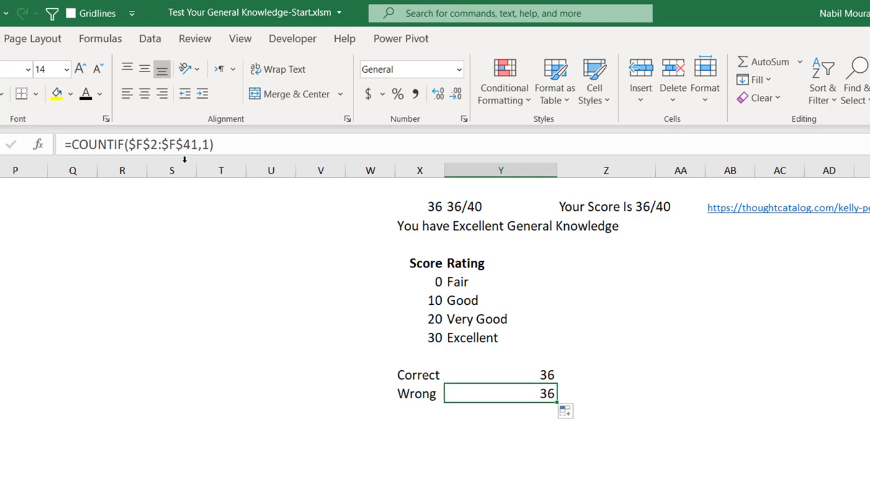
{"action": "key", "text": "F2"}
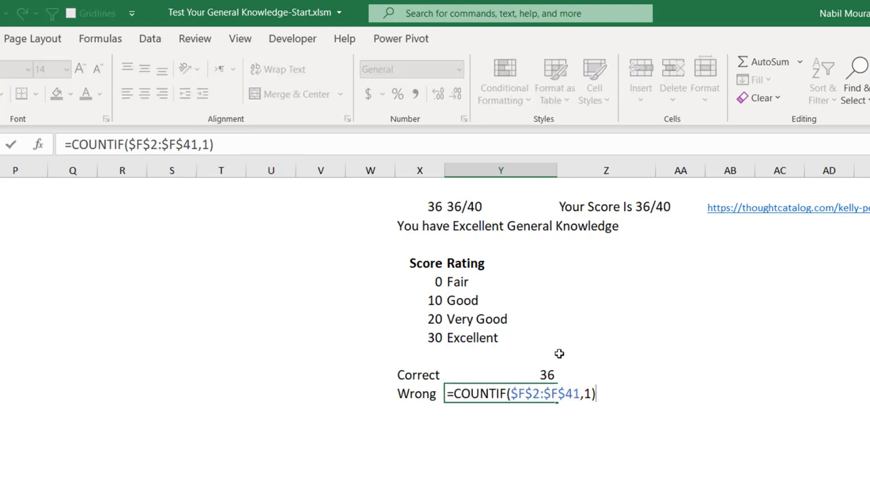
{"action": "left_click_drag", "start_coordinate": [584, 396], "coordinate": [593, 396]}
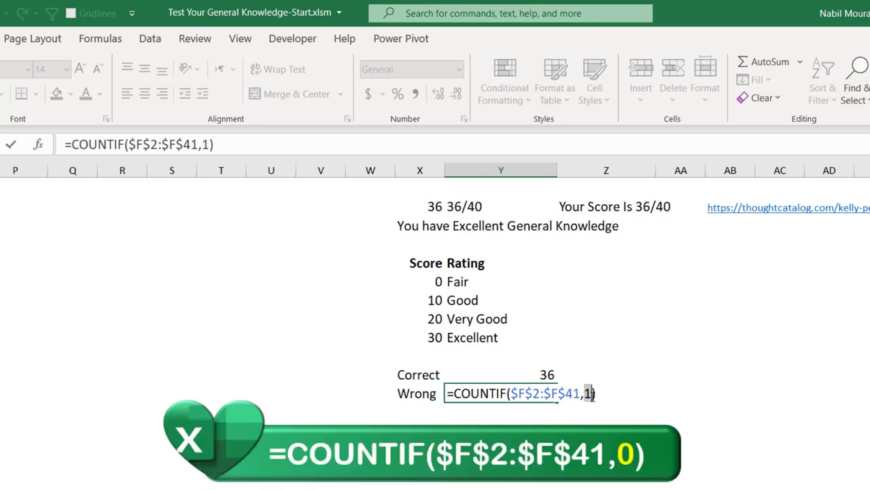
{"action": "type", "text": "0"}
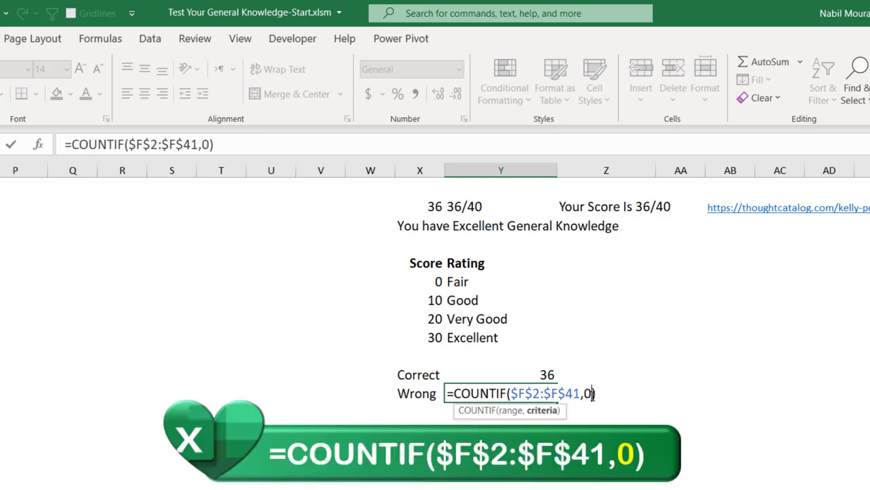
{"action": "key", "text": "Return"}
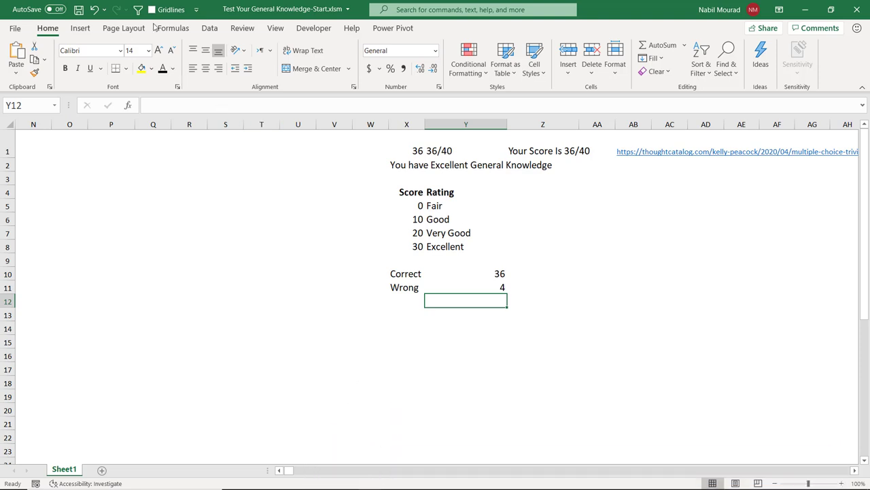
Step: Draw a text box over columns P–U and paste in the instructions: 40 questions in 30 minutes, answers from column D
{"action": "left_click", "coordinate": [81, 30]}
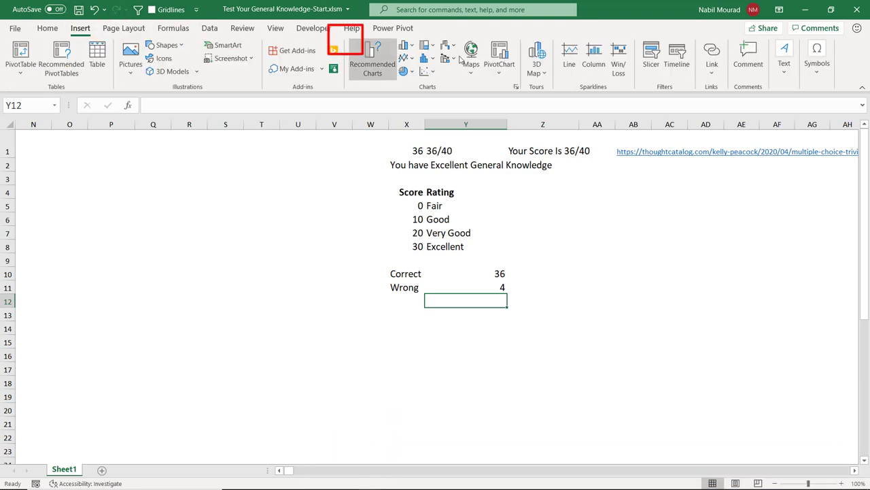
{"action": "left_click", "coordinate": [785, 73]}
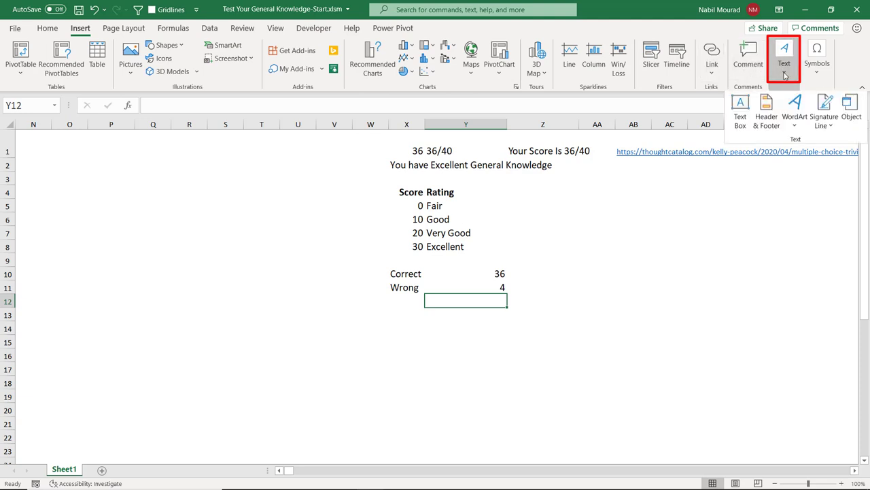
{"action": "left_click", "coordinate": [740, 108]}
{"action": "left_click_drag", "start_coordinate": [103, 142], "coordinate": [308, 303]}
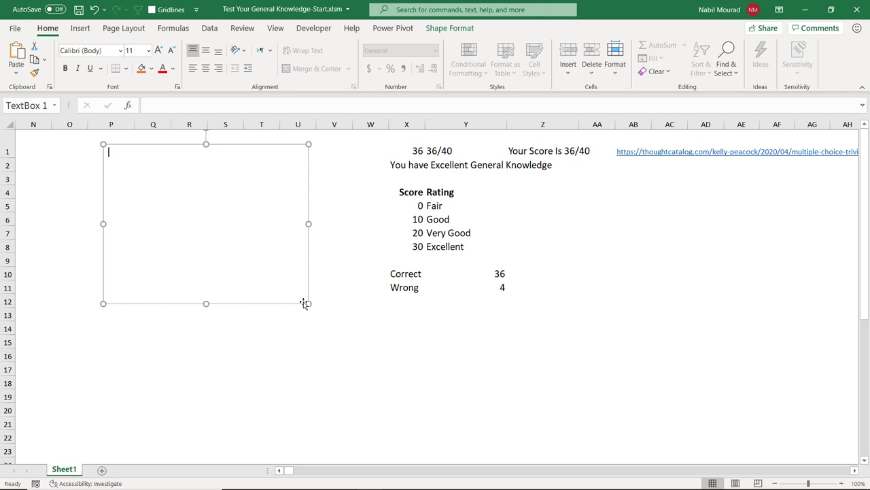
{"action": "key", "text": "ctrl+v"}
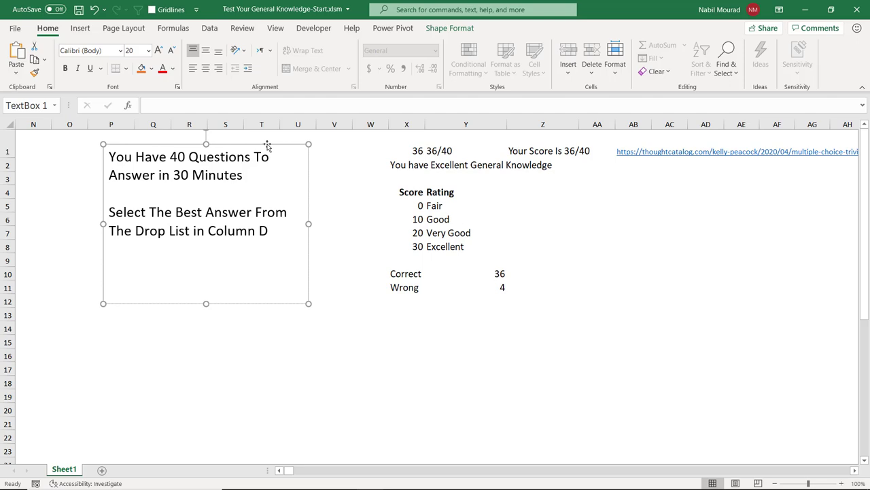
{"action": "left_click", "coordinate": [389, 210]}
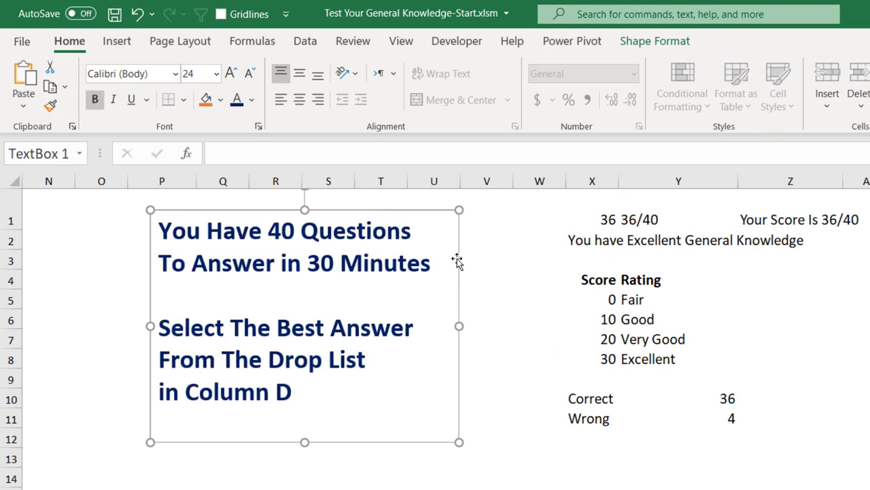
Step: Centre the instruction text vertically and horizontally, and set the box to No Outline
{"action": "left_click", "coordinate": [299, 73]}
{"action": "left_click", "coordinate": [300, 100]}
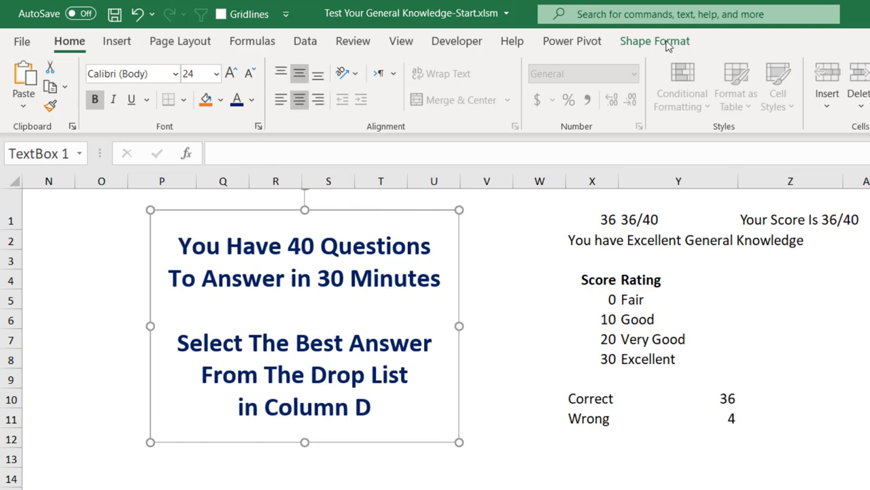
{"action": "left_click", "coordinate": [643, 43]}
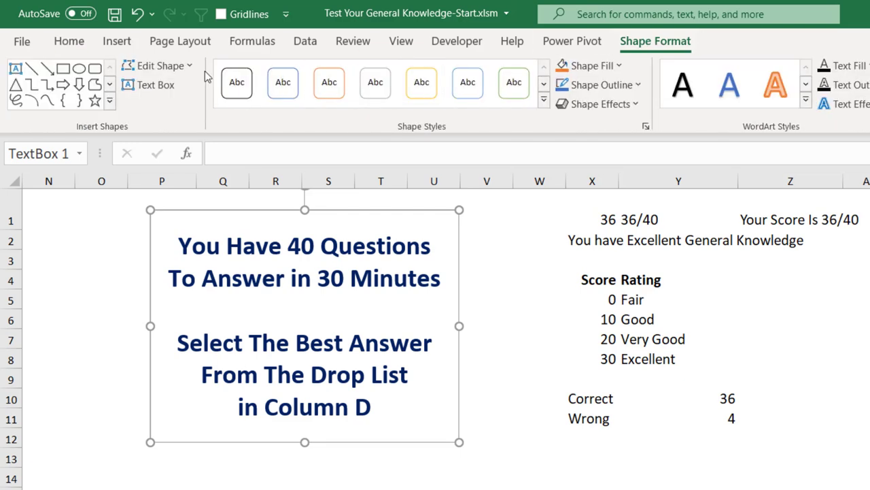
{"action": "left_click", "coordinate": [638, 84]}
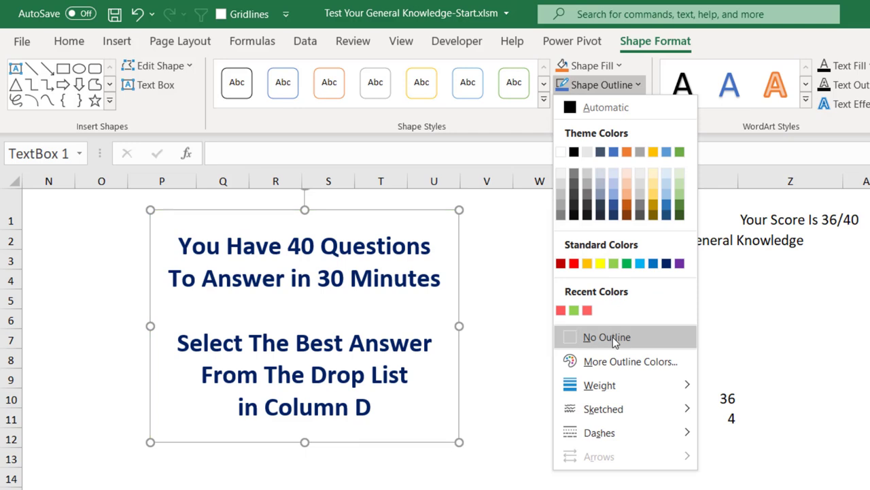
{"action": "left_click", "coordinate": [613, 336]}
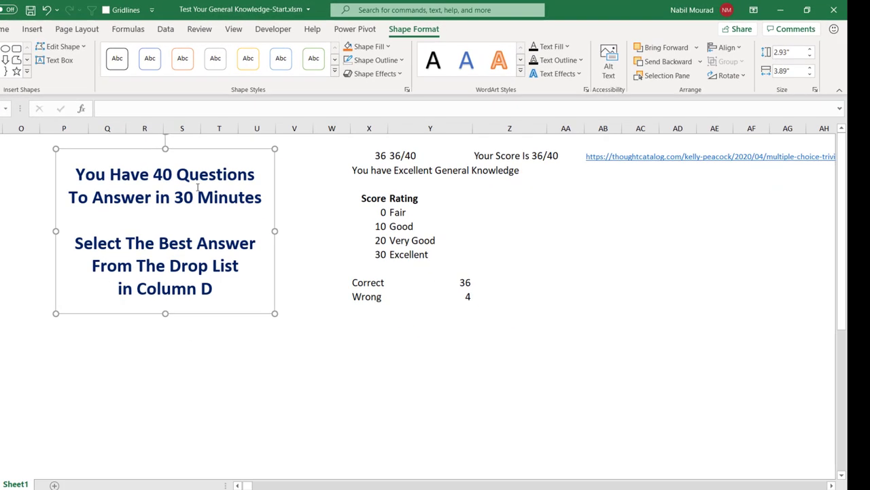
Step: Set the instructions box to Don't move or size with cells and drag it further left
{"action": "left_click", "coordinate": [274, 197]}
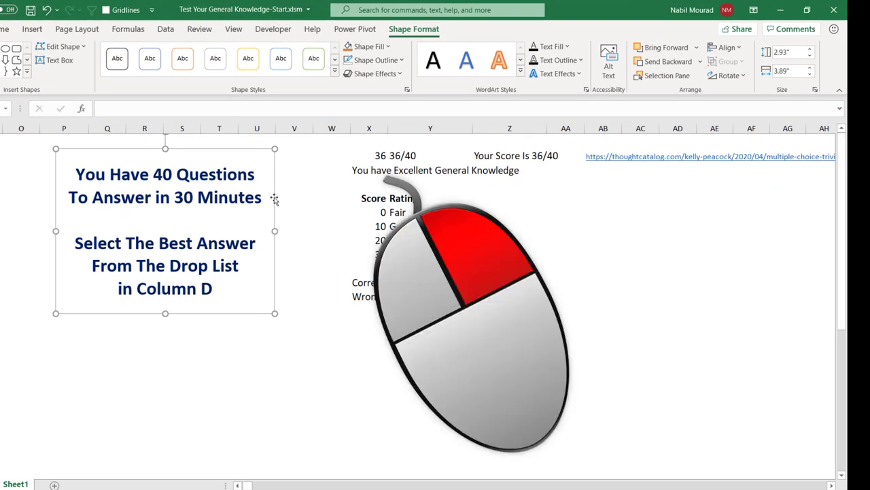
{"action": "right_click", "coordinate": [274, 197]}
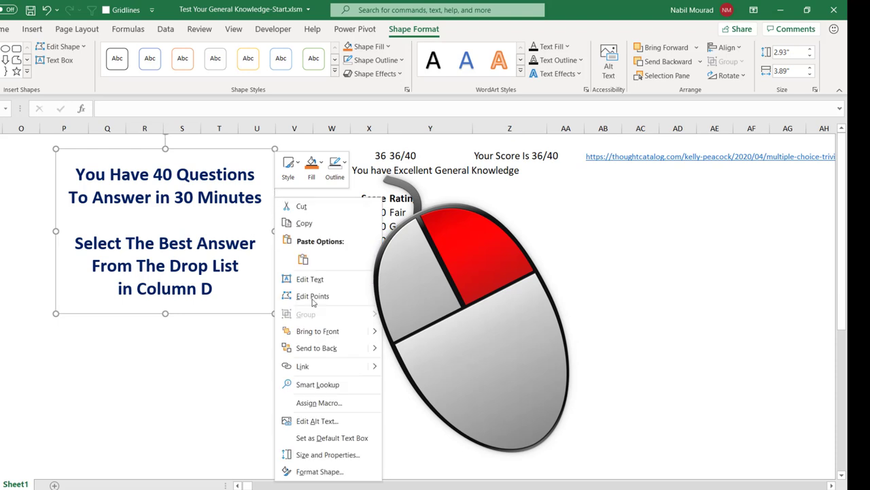
{"action": "left_click", "coordinate": [337, 471]}
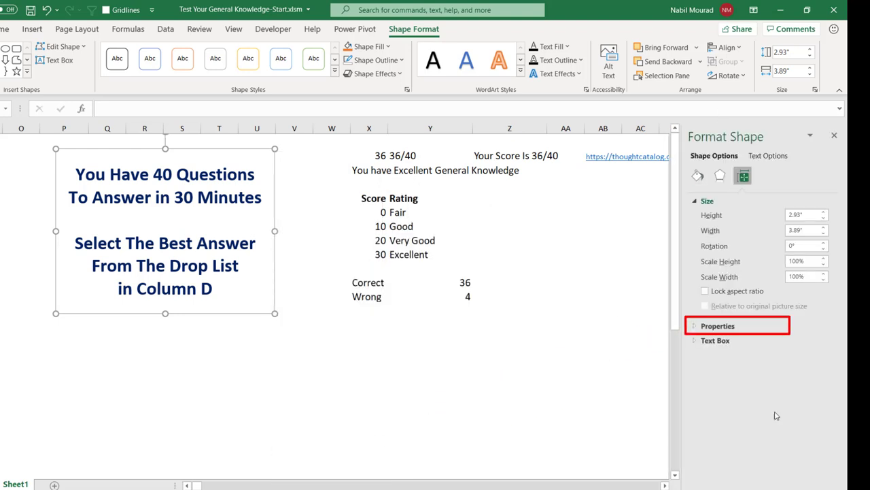
{"action": "left_click", "coordinate": [695, 327]}
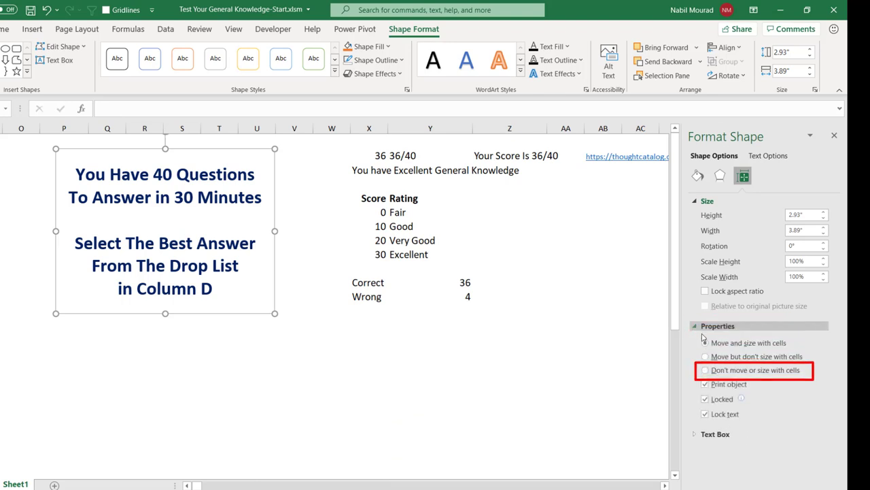
{"action": "left_click", "coordinate": [705, 371]}
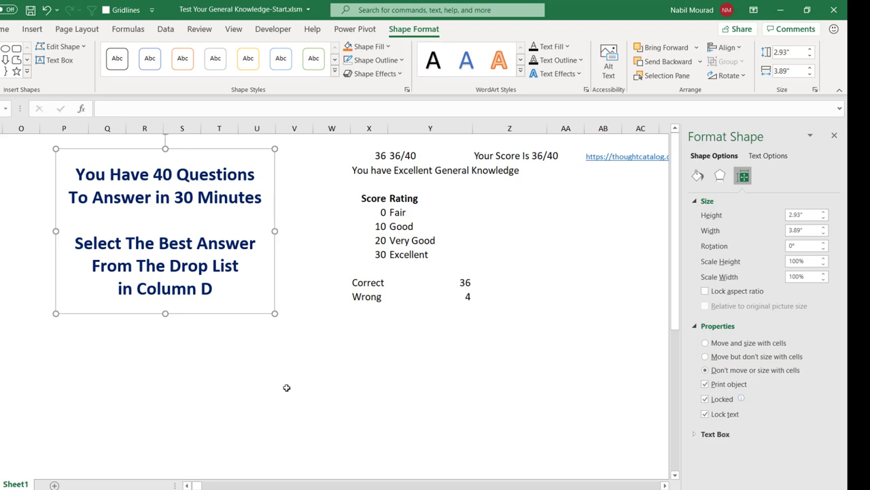
{"action": "left_click_drag", "start_coordinate": [274, 267], "coordinate": [189, 259]}
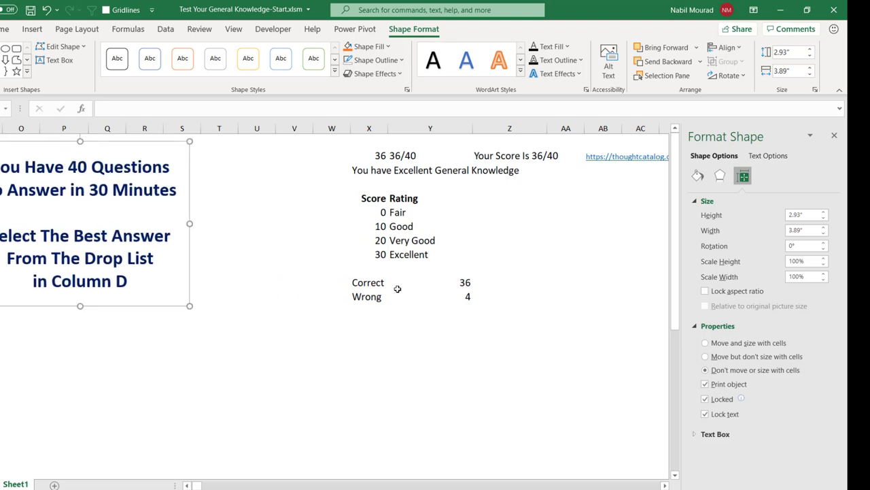
Step: Draw a small new text box in columns T to V
{"action": "left_click", "coordinate": [257, 239]}
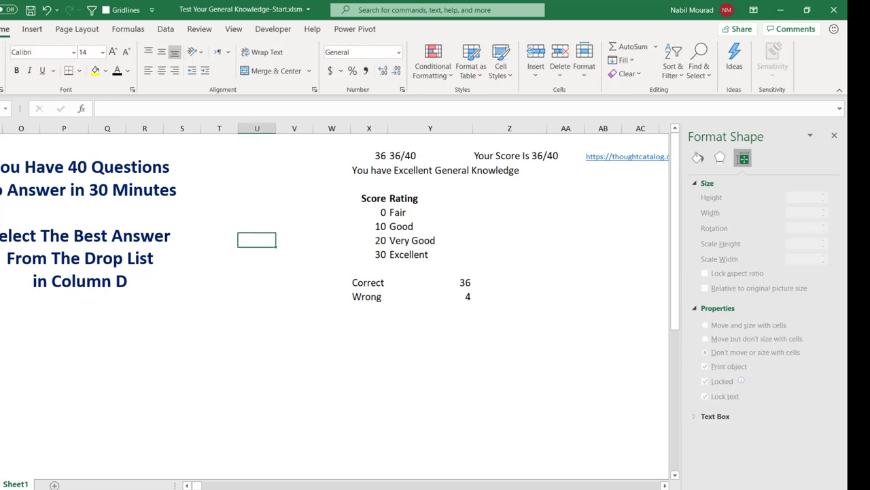
{"action": "left_click", "coordinate": [31, 29]}
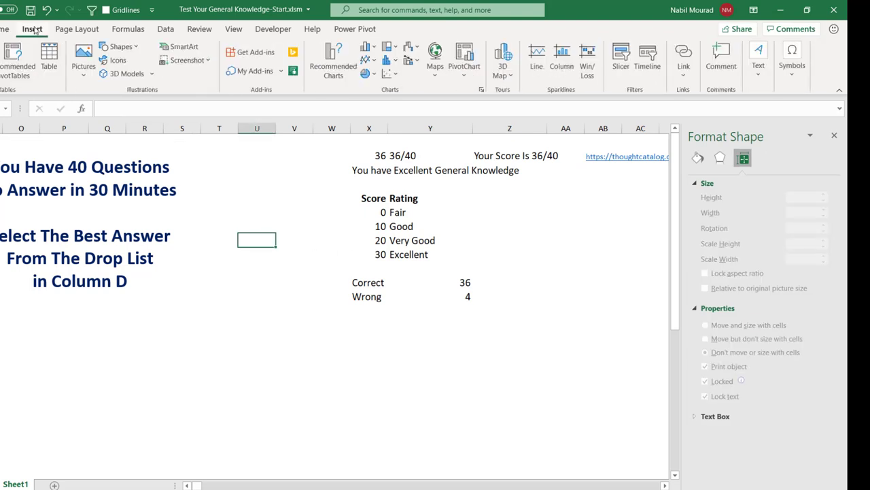
{"action": "left_click", "coordinate": [760, 75]}
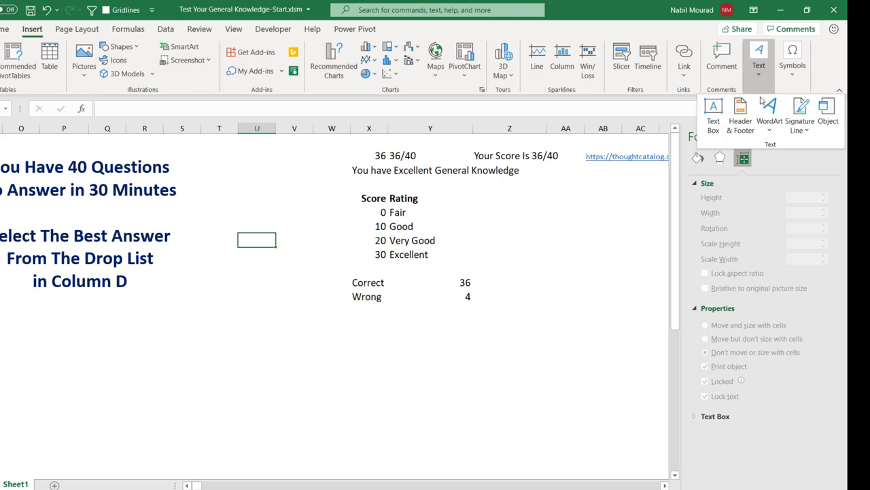
{"action": "left_click", "coordinate": [714, 108]}
{"action": "left_click_drag", "start_coordinate": [216, 238], "coordinate": [311, 297]}
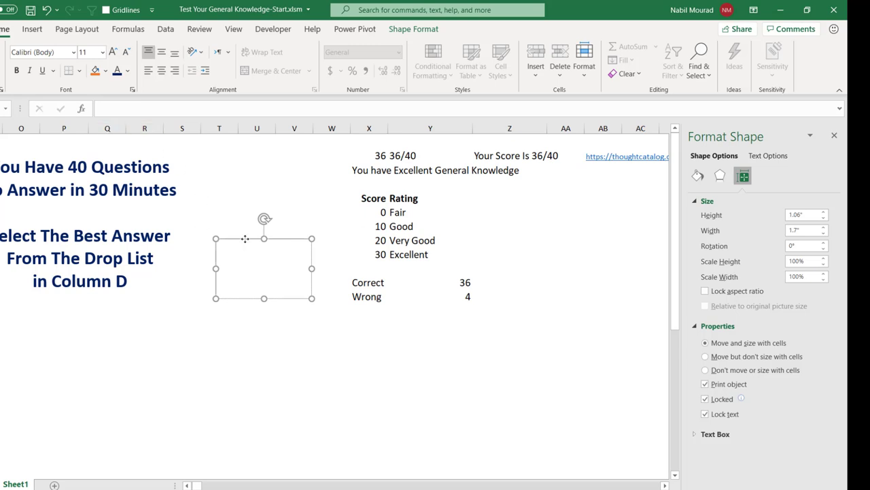
Step: Link the box to cell Z1 to show 'Your Score Is 36/40', shorten it, and duplicate it below
{"action": "key", "text": "F2"}
{"action": "type", "text": "="}
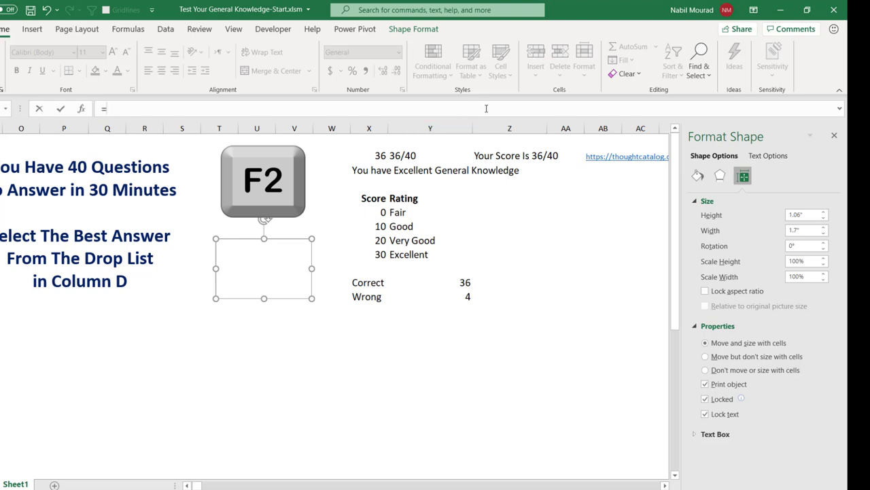
{"action": "left_click", "coordinate": [498, 154]}
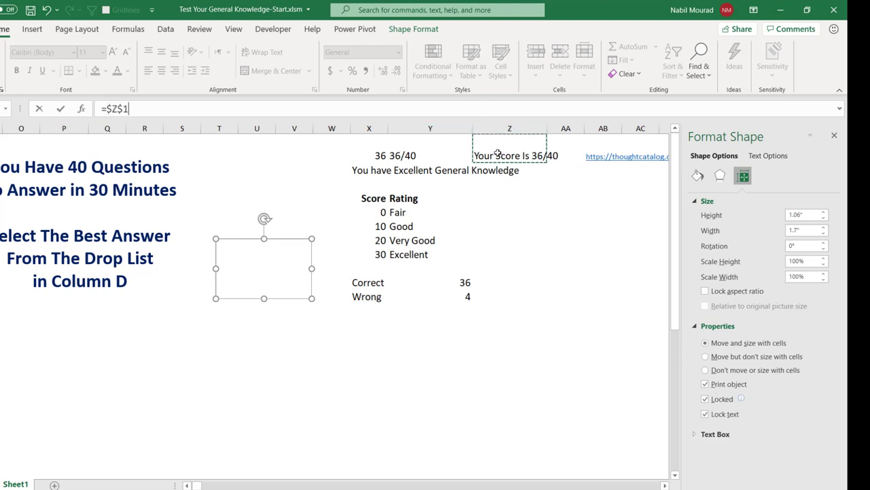
{"action": "key", "text": "Return"}
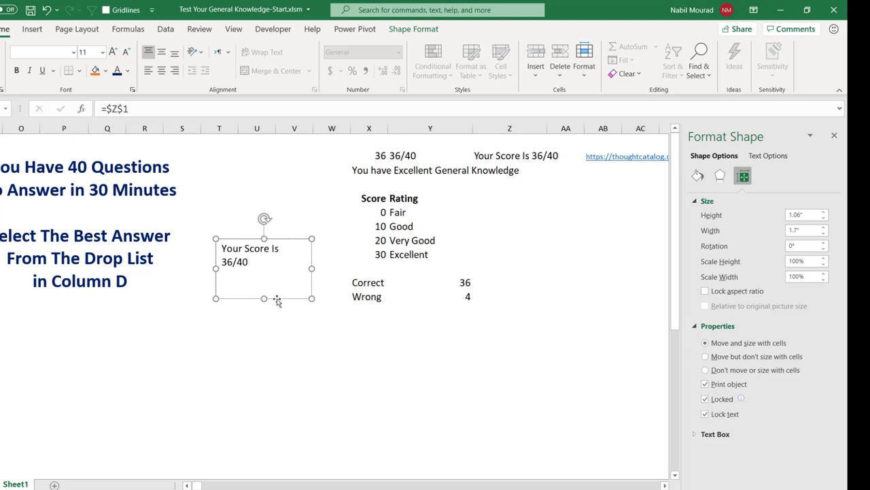
{"action": "left_click_drag", "start_coordinate": [264, 298], "coordinate": [264, 283]}
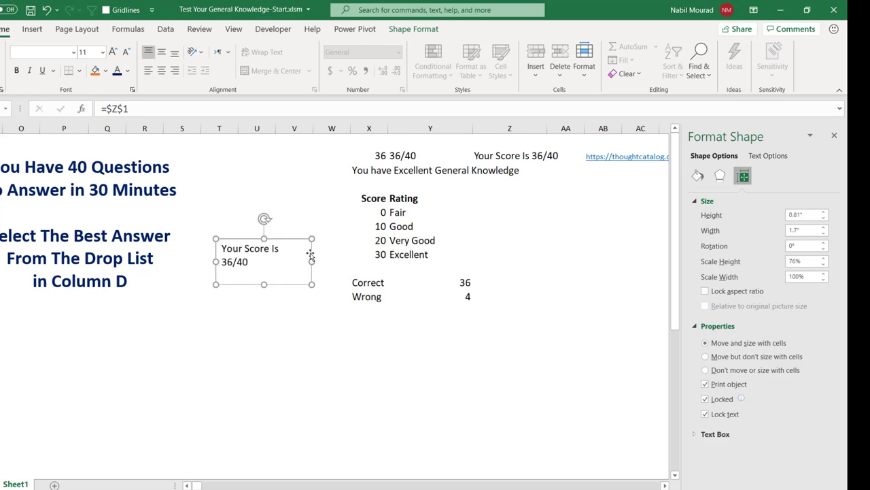
{"action": "left_click_drag", "start_coordinate": [310, 255], "coordinate": [312, 317]}
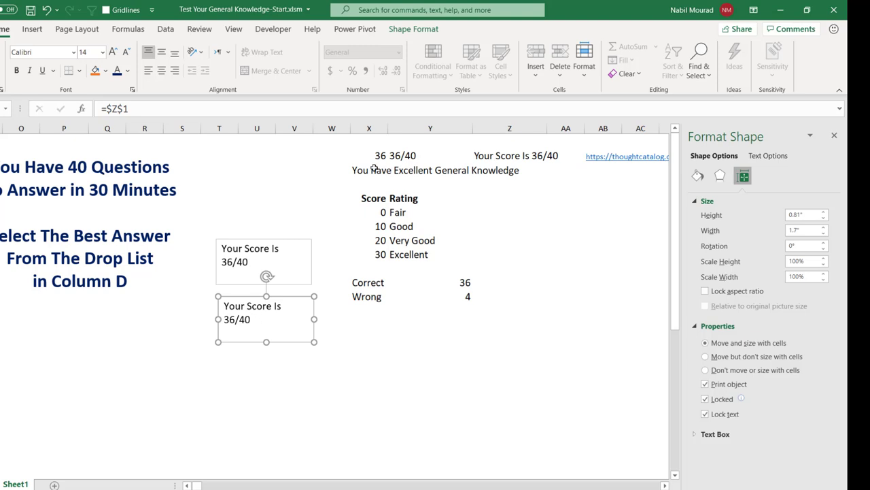
Step: Relink the copied text box from Z1 to cell X2 so it shows the rating message
{"action": "left_click_drag", "start_coordinate": [130, 109], "coordinate": [107, 108]}
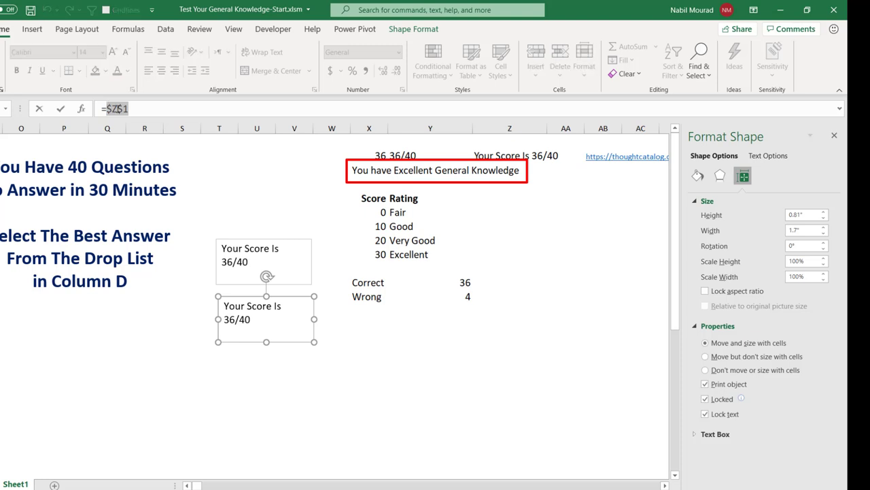
{"action": "left_click", "coordinate": [371, 170]}
{"action": "key", "text": "Return"}
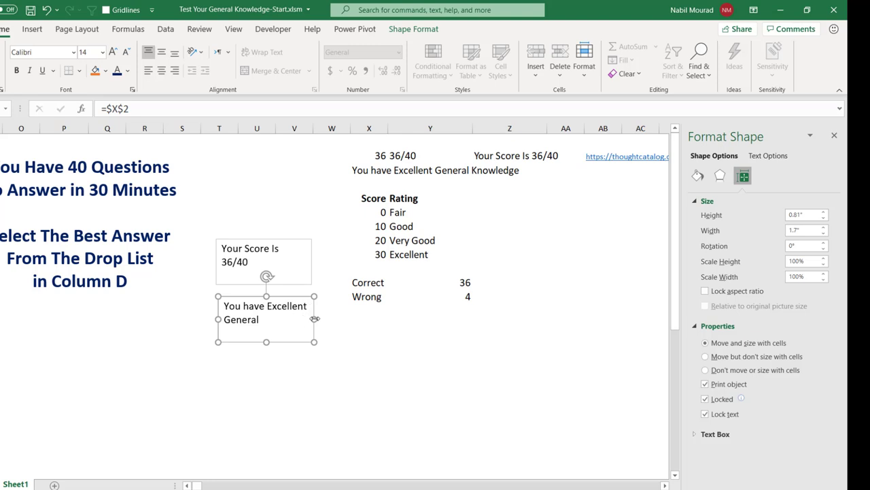
{"action": "left_click", "coordinate": [307, 264], "text": "shift"}
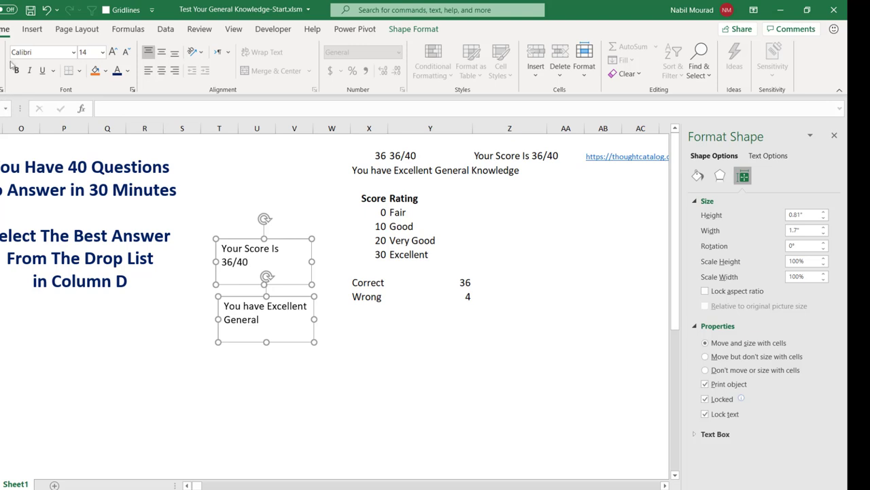
Step: Format both boxes' text as 20 pt bold blue, centred vertically and horizontally
{"action": "left_click", "coordinate": [102, 53]}
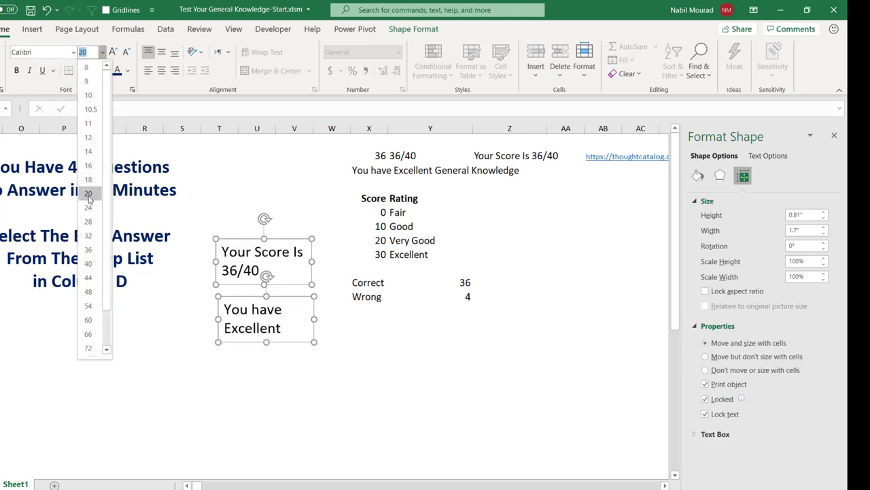
{"action": "left_click", "coordinate": [88, 193]}
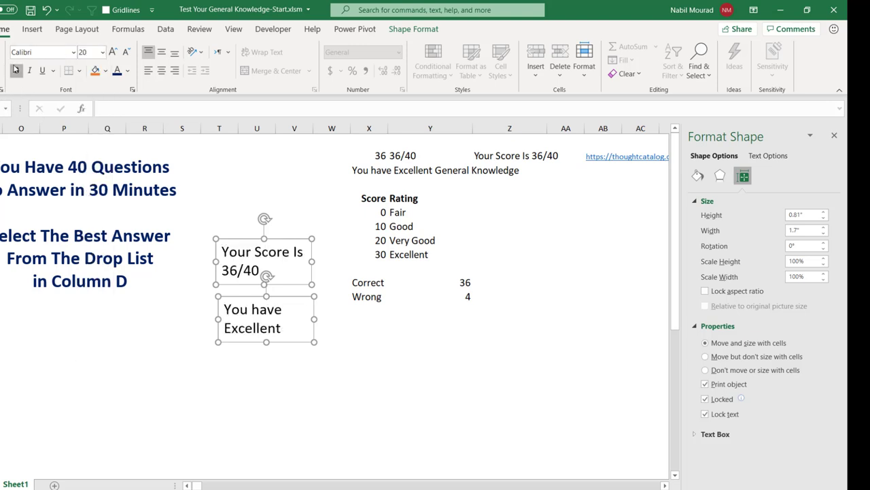
{"action": "left_click", "coordinate": [17, 70]}
{"action": "left_click", "coordinate": [127, 70]}
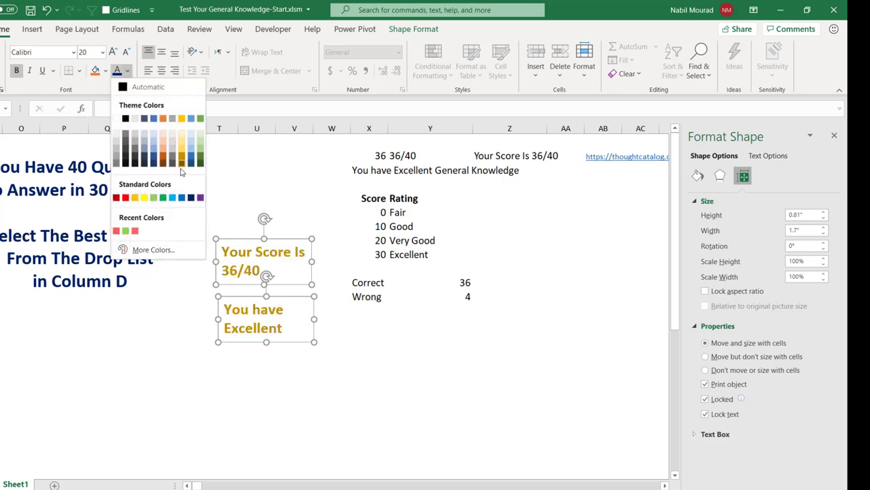
{"action": "left_click", "coordinate": [181, 197]}
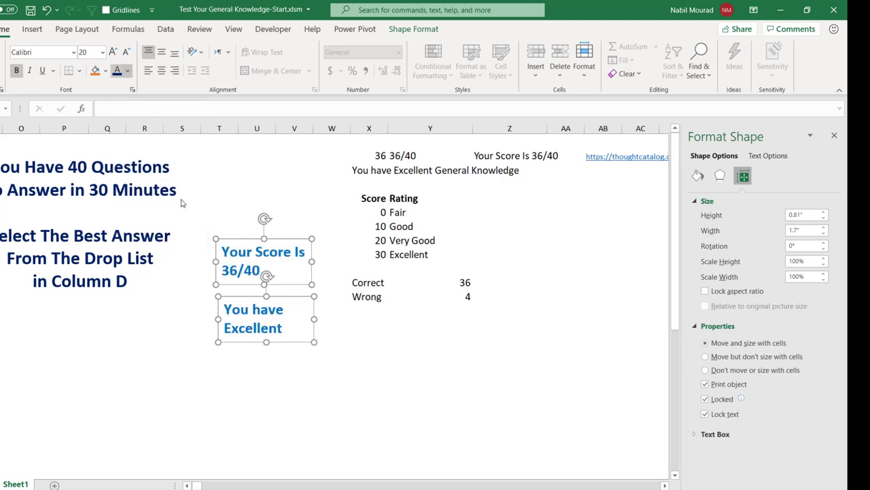
{"action": "left_click", "coordinate": [161, 51]}
{"action": "left_click", "coordinate": [162, 72]}
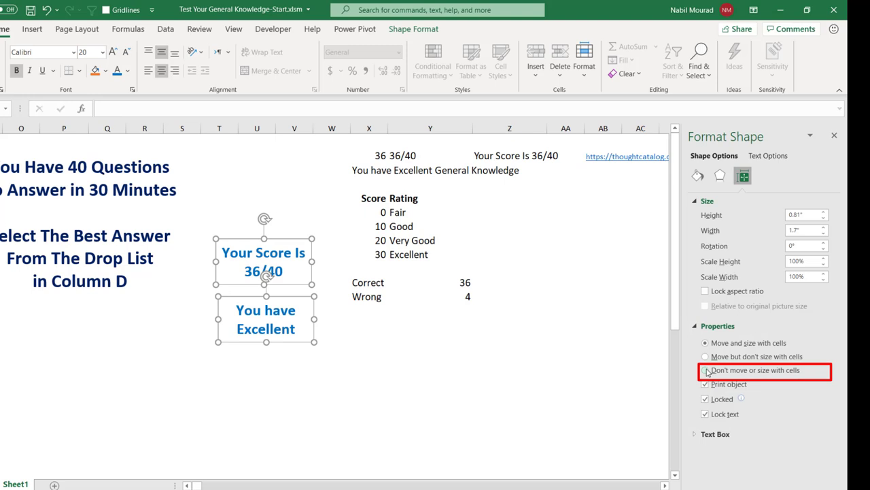
Step: Set both boxes to Don't move or size with cells and give them No Outline
{"action": "left_click", "coordinate": [707, 372]}
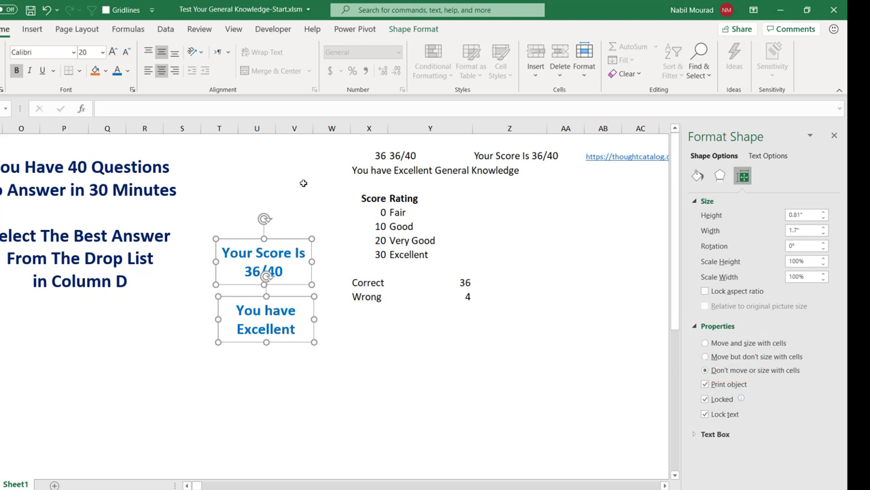
{"action": "left_click", "coordinate": [414, 29]}
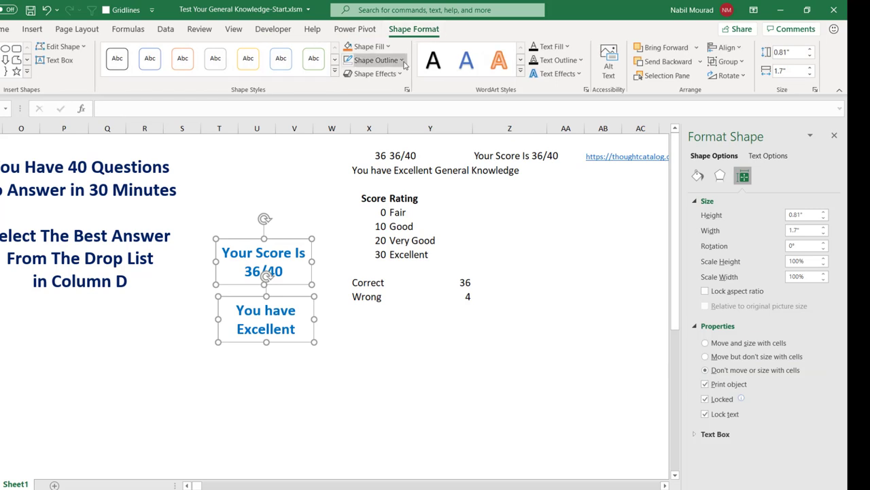
{"action": "left_click", "coordinate": [401, 61]}
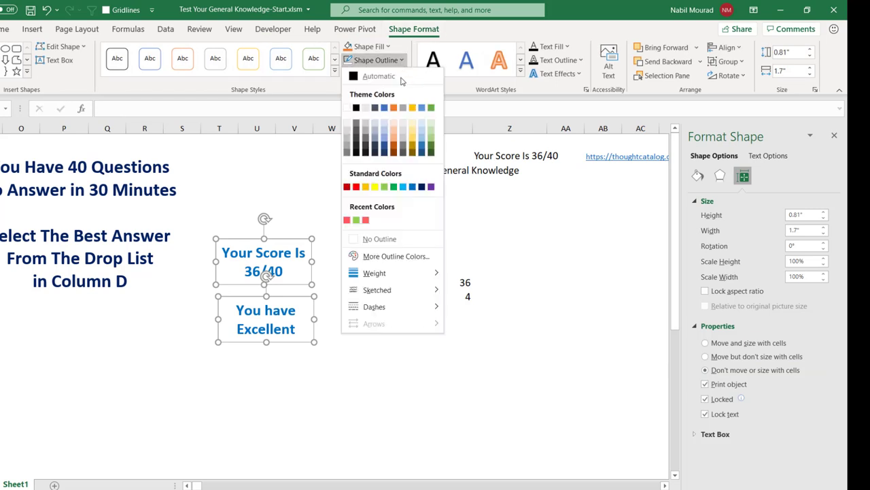
{"action": "left_click", "coordinate": [378, 240]}
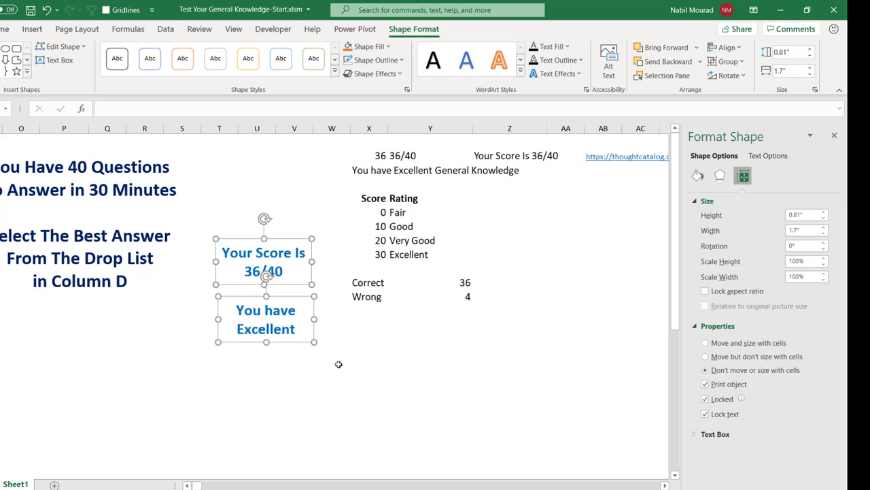
{"action": "left_click", "coordinate": [274, 366]}
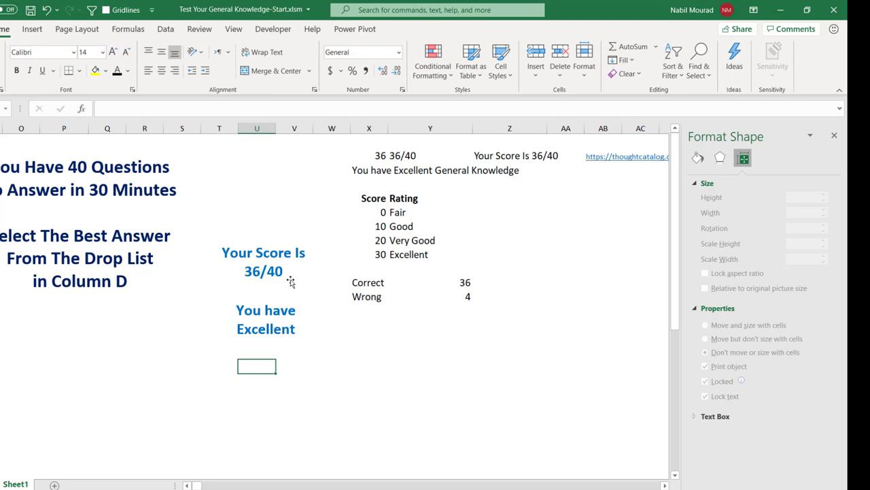
{"action": "left_click", "coordinate": [266, 314]}
Step: Widen the rating box to show the full message and rename the instructions box TextBox1
{"action": "left_click_drag", "start_coordinate": [218, 320], "coordinate": [190, 320]}
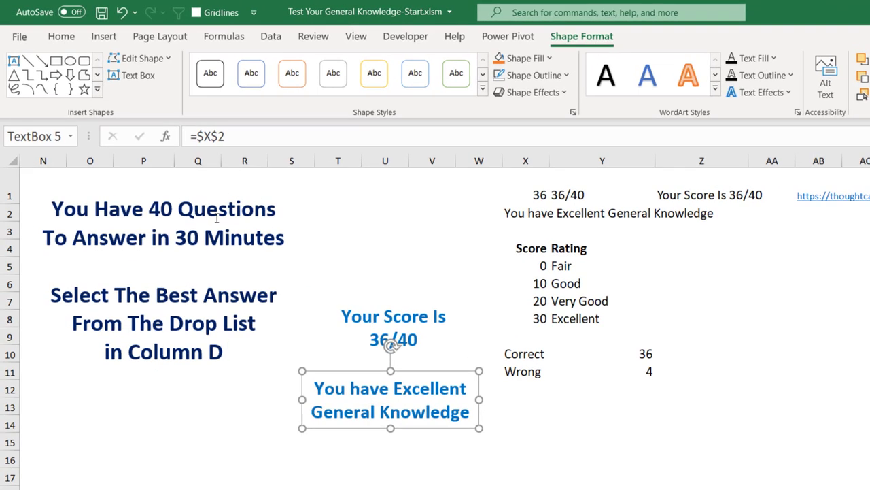
{"action": "left_click", "coordinate": [234, 224]}
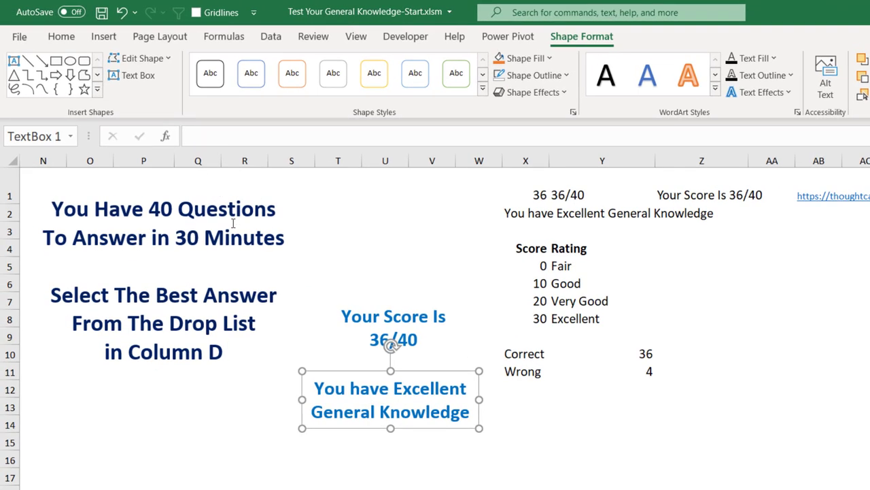
{"action": "left_click", "coordinate": [299, 219]}
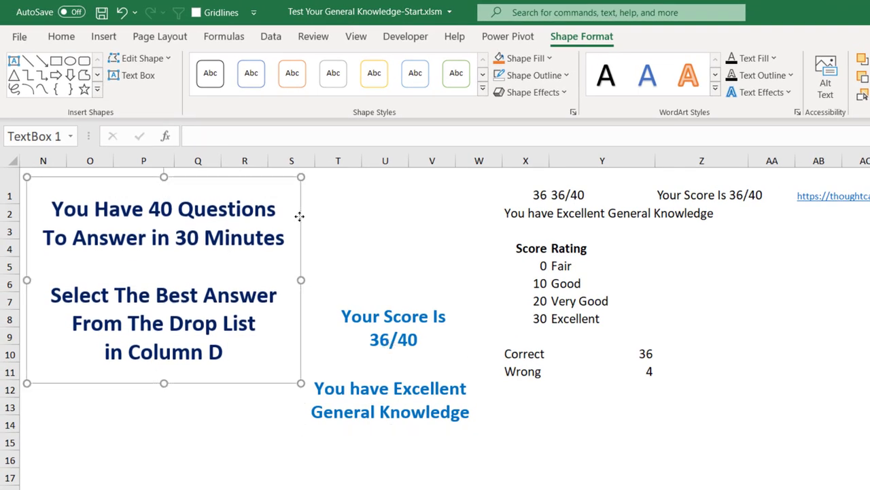
{"action": "left_click", "coordinate": [58, 135]}
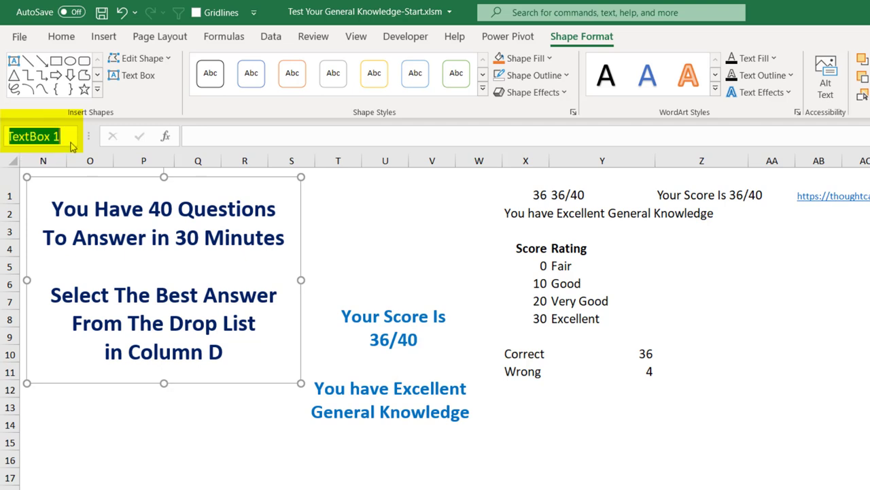
{"action": "key", "text": "BackSpace"}
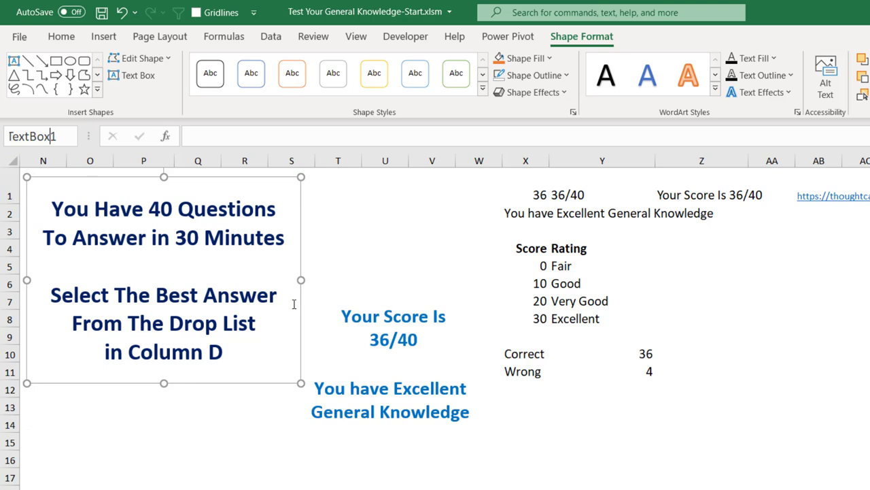
Step: Rename the score box TextBox2 and the rating box TextBox3 in the Name Box
{"action": "left_click", "coordinate": [368, 313]}
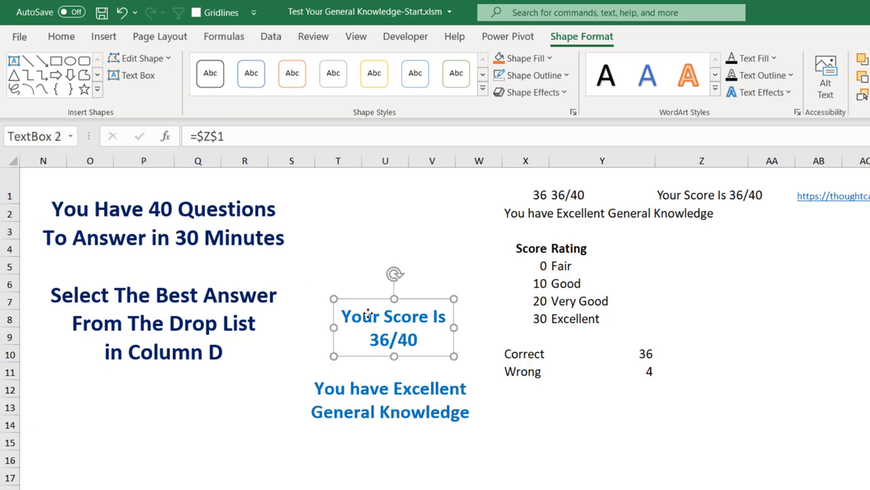
{"action": "left_click", "coordinate": [54, 133]}
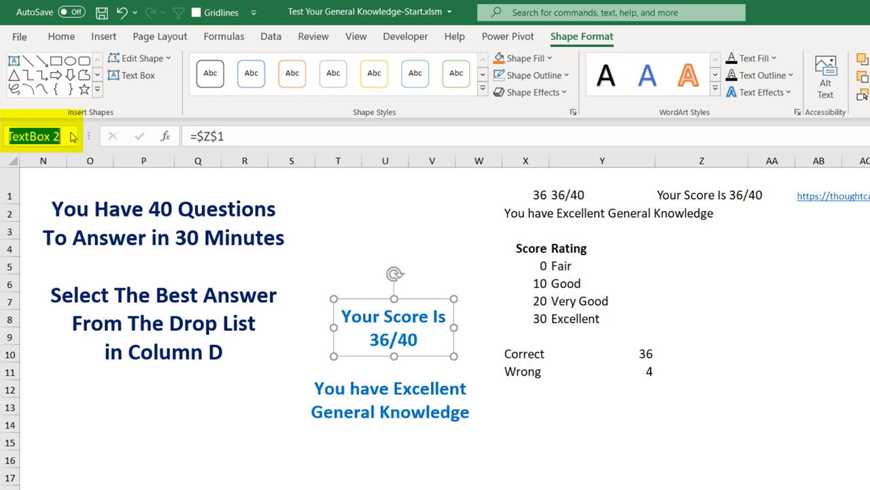
{"action": "key", "text": "BackSpace"}
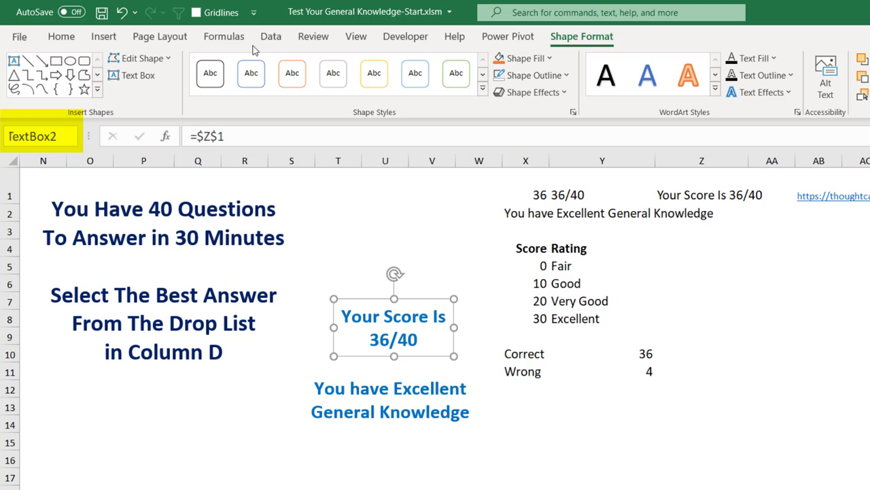
{"action": "key", "text": "Return"}
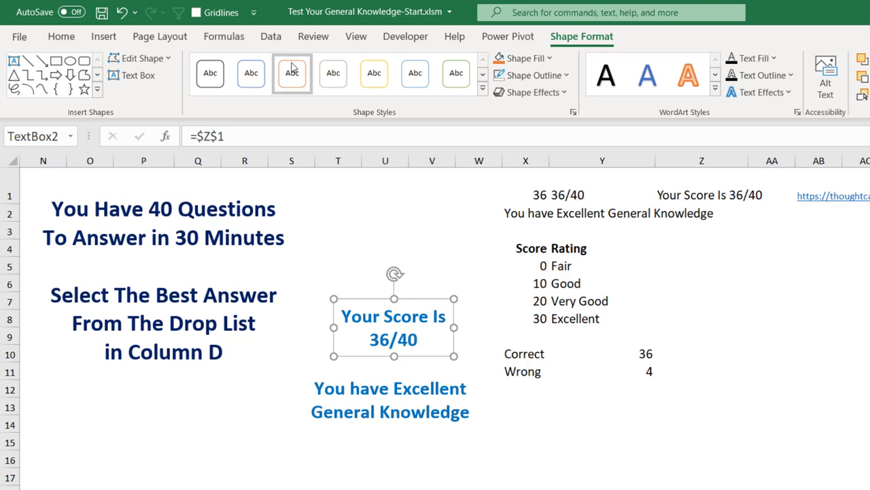
{"action": "left_click", "coordinate": [412, 385]}
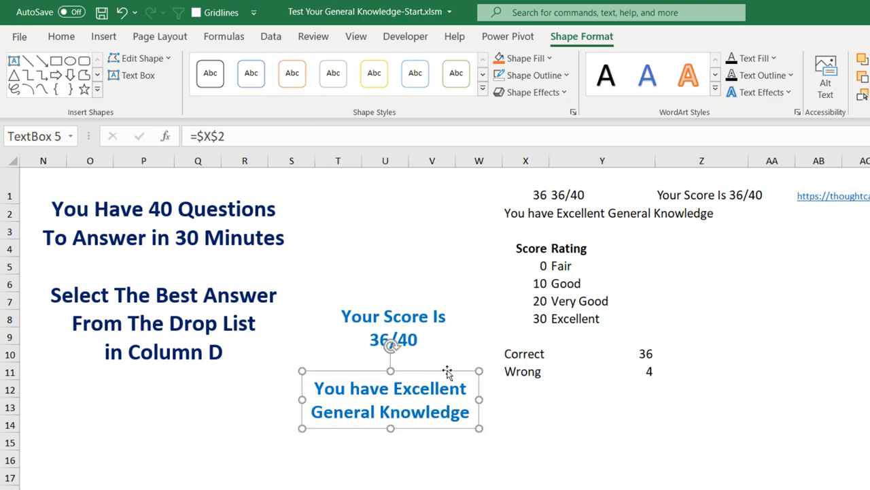
{"action": "left_click", "coordinate": [55, 131]}
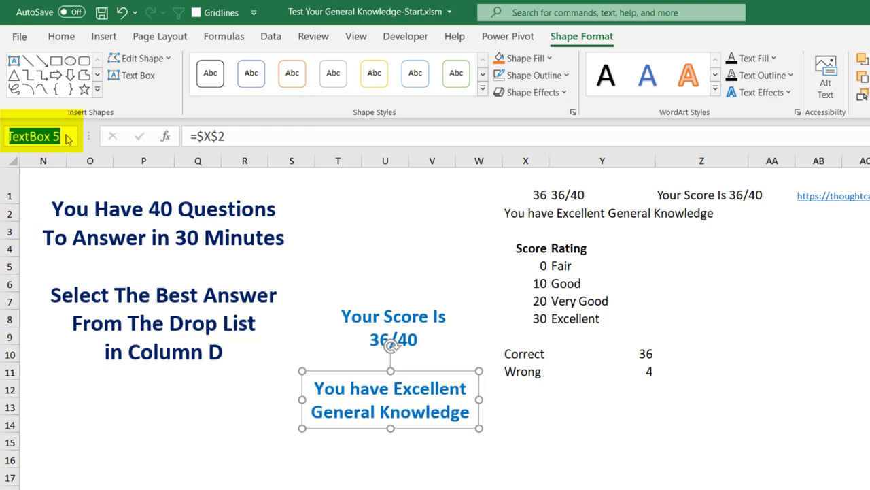
{"action": "left_click", "coordinate": [62, 133]}
{"action": "key", "text": "BackSpace"}
{"action": "key", "text": "BackSpace"}
{"action": "type", "text": "3"}
{"action": "key", "text": "Return"}
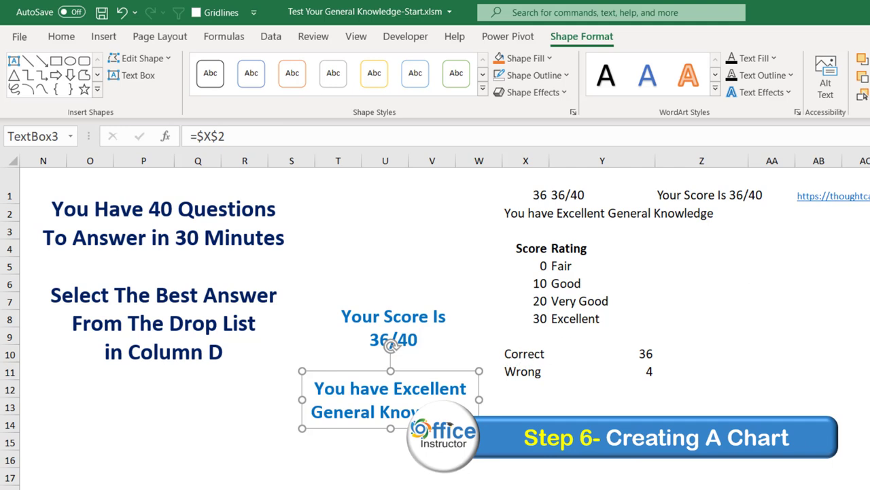
Step: Select X10:Y11 and insert a Doughnut chart from the Pie chart options
{"action": "left_click_drag", "start_coordinate": [517, 352], "coordinate": [637, 371]}
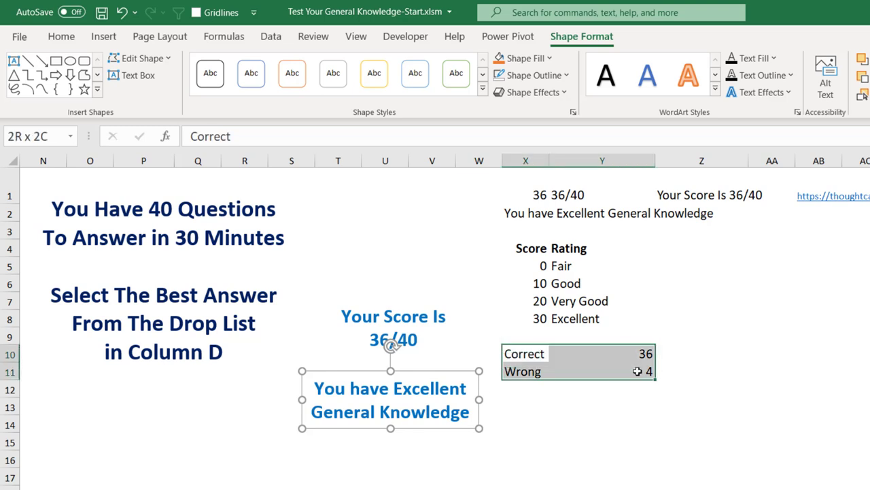
{"action": "left_click_drag", "start_coordinate": [638, 371], "coordinate": [637, 371]}
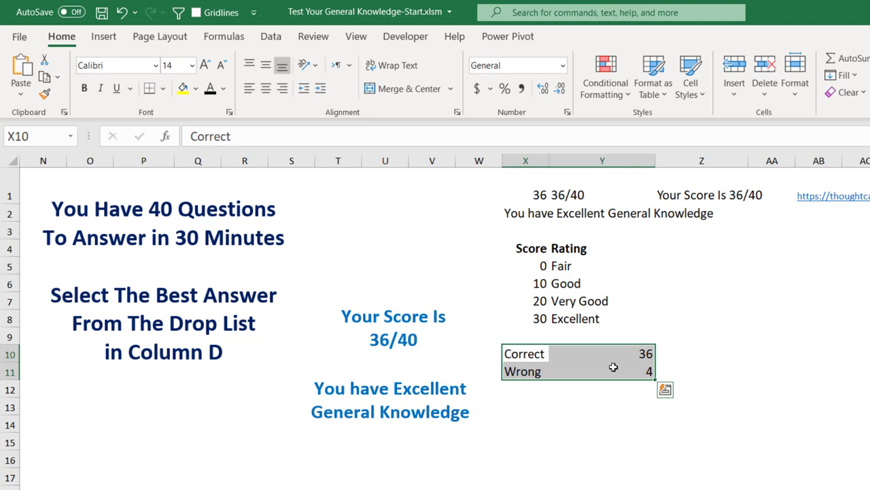
{"action": "left_click", "coordinate": [104, 36]}
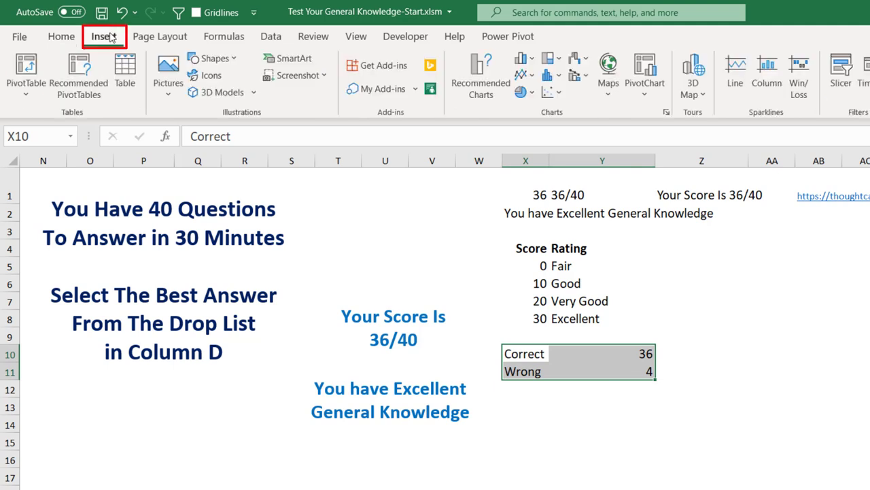
{"action": "left_click", "coordinate": [532, 93]}
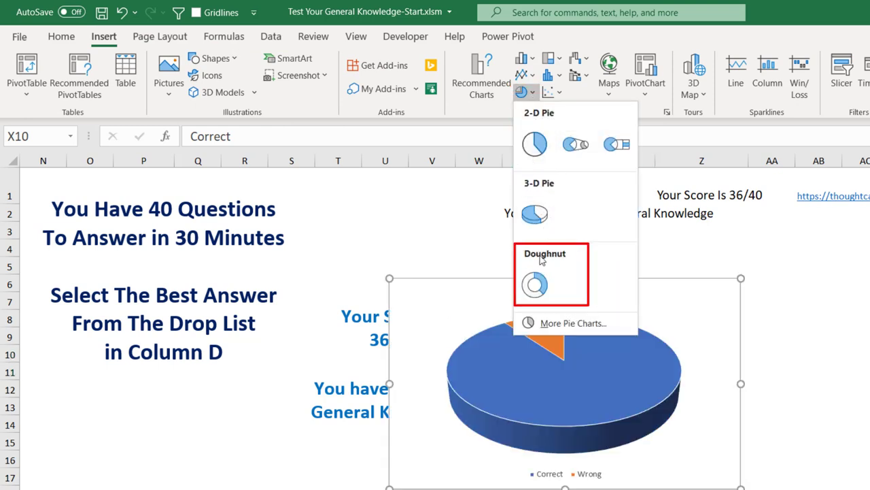
{"action": "left_click", "coordinate": [537, 286]}
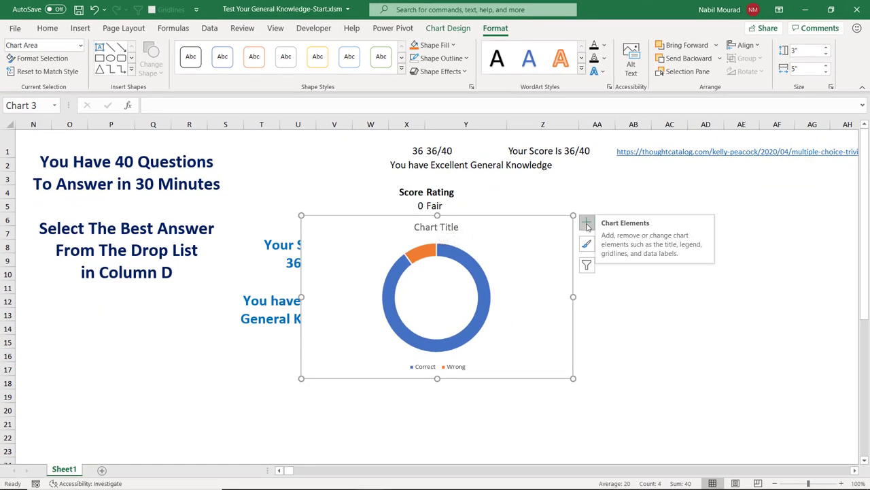
Step: Remove the chart title and move the legend to the top
{"action": "left_click", "coordinate": [587, 226]}
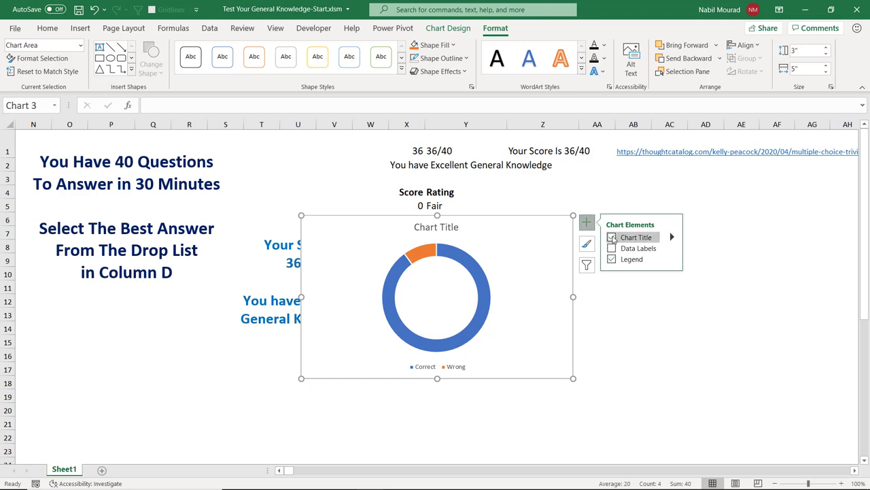
{"action": "left_click", "coordinate": [612, 238]}
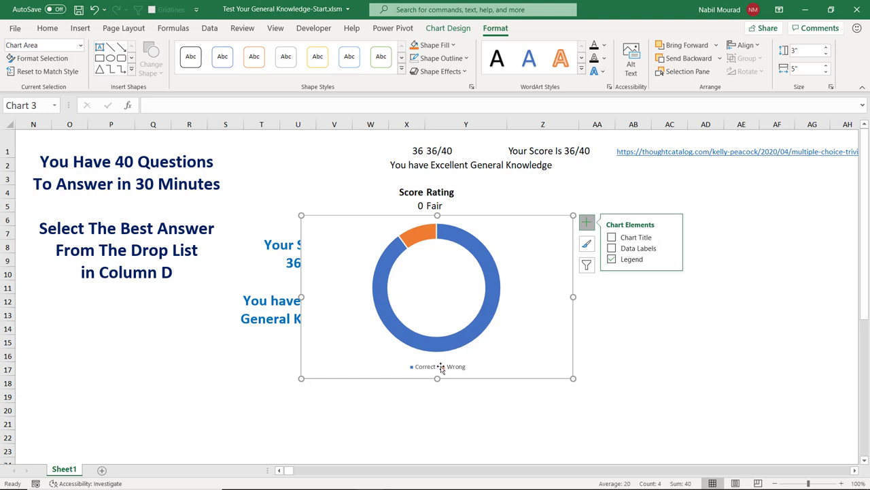
{"action": "left_click", "coordinate": [671, 261]}
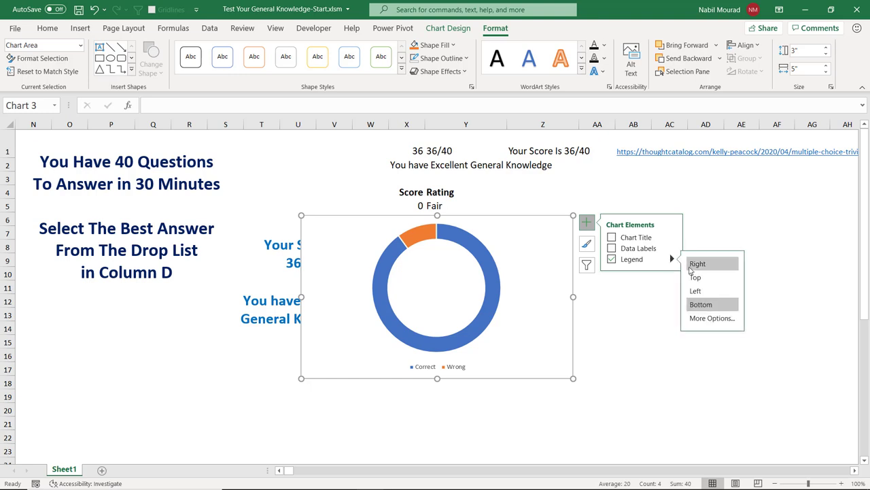
{"action": "left_click", "coordinate": [695, 276]}
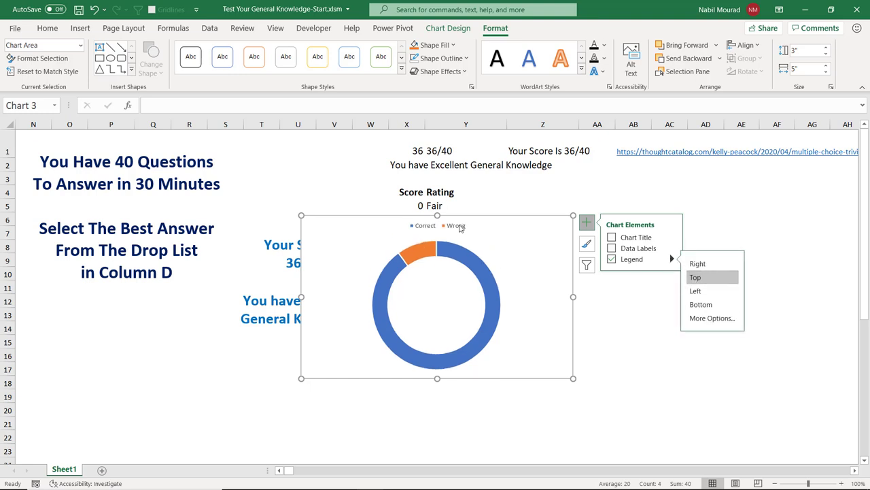
Step: Make the legend text 12 pt and bold
{"action": "left_click", "coordinate": [453, 227]}
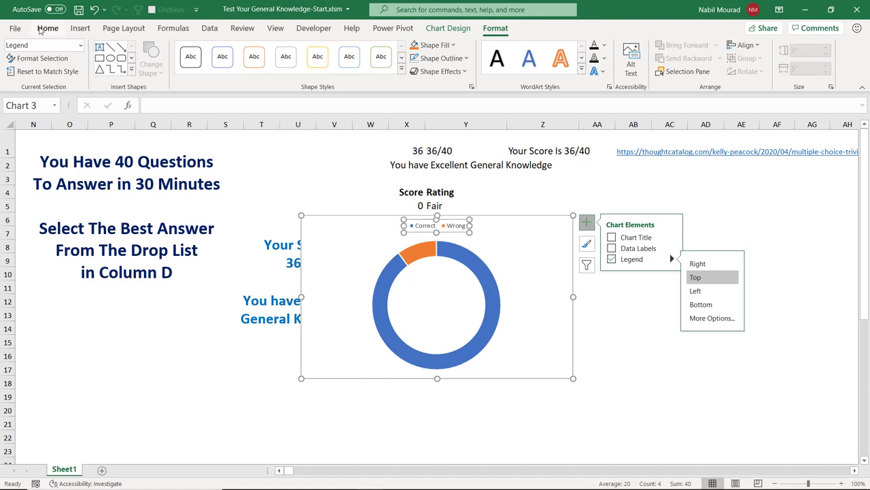
{"action": "left_click", "coordinate": [41, 30]}
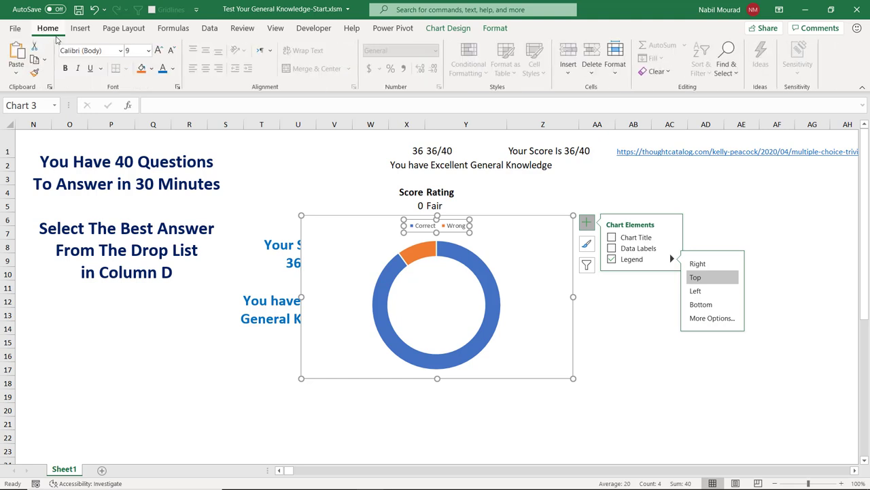
{"action": "left_click", "coordinate": [158, 51]}
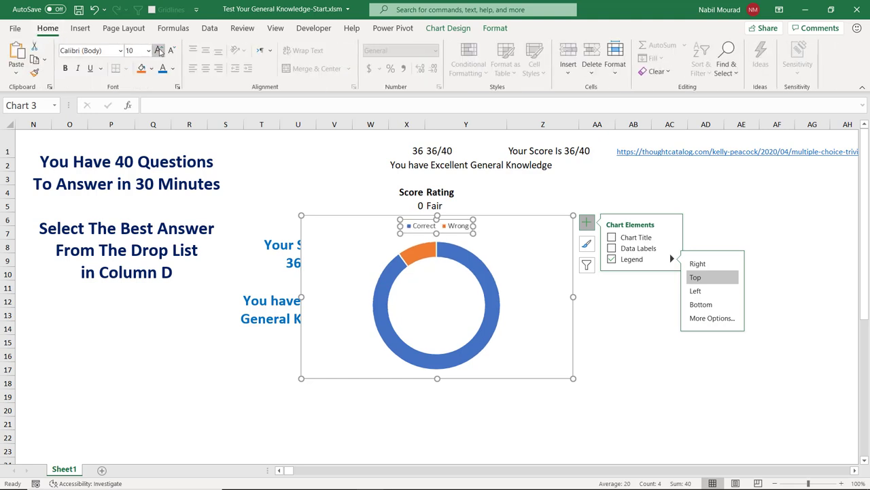
{"action": "left_click", "coordinate": [158, 51]}
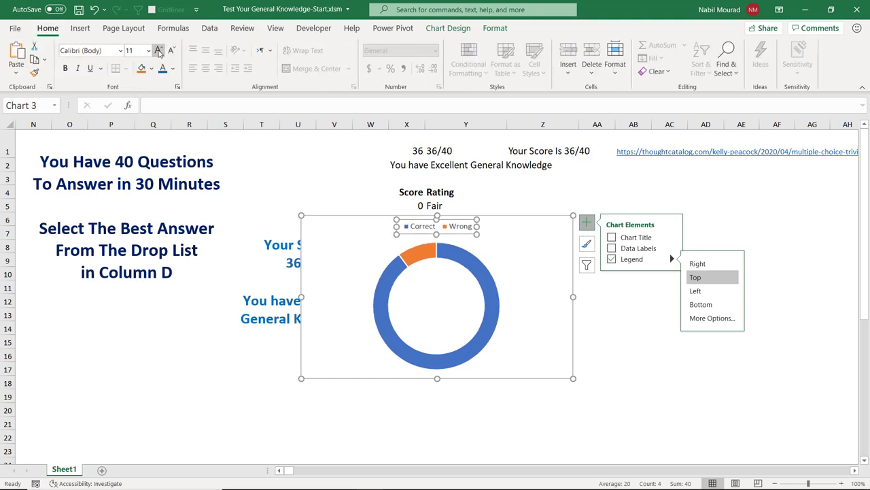
{"action": "left_click", "coordinate": [158, 51]}
{"action": "left_click", "coordinate": [65, 68]}
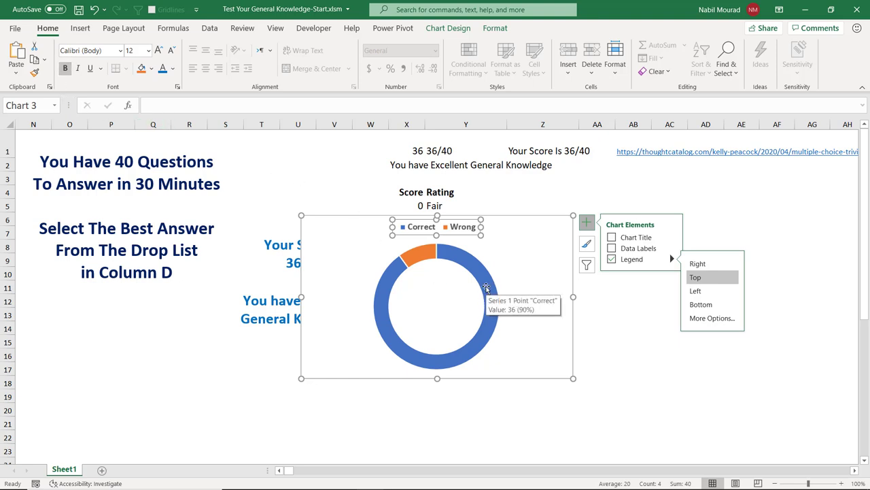
{"action": "left_click", "coordinate": [486, 286]}
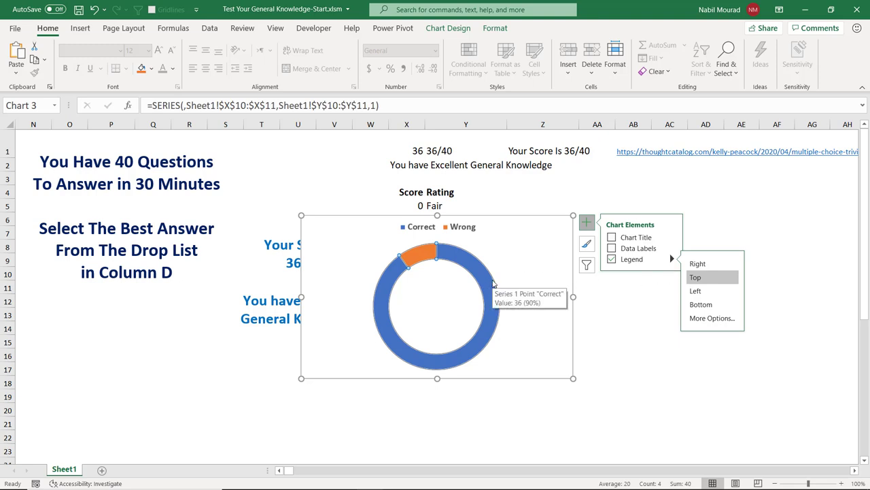
Step: Set the doughnut hole size to 58% and apply the first Bevel shape effect preset
{"action": "key", "text": "ctrl+1"}
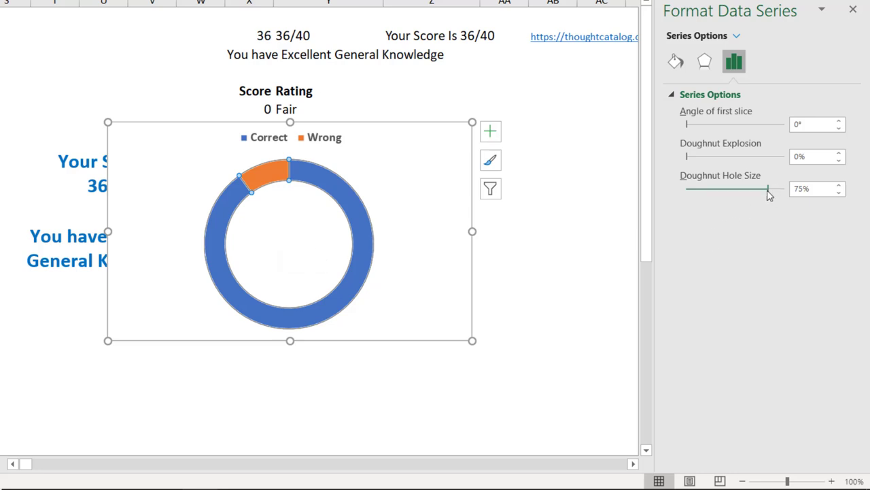
{"action": "left_click_drag", "start_coordinate": [768, 190], "coordinate": [753, 195]}
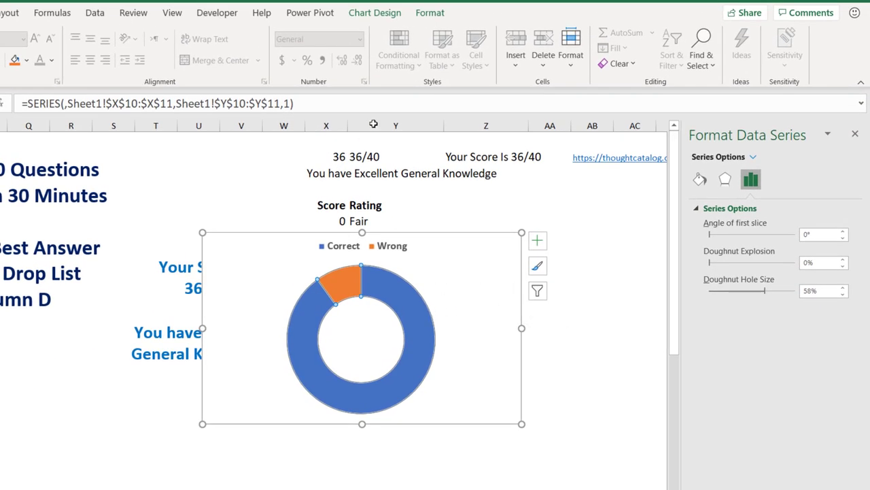
{"action": "left_click", "coordinate": [429, 13]}
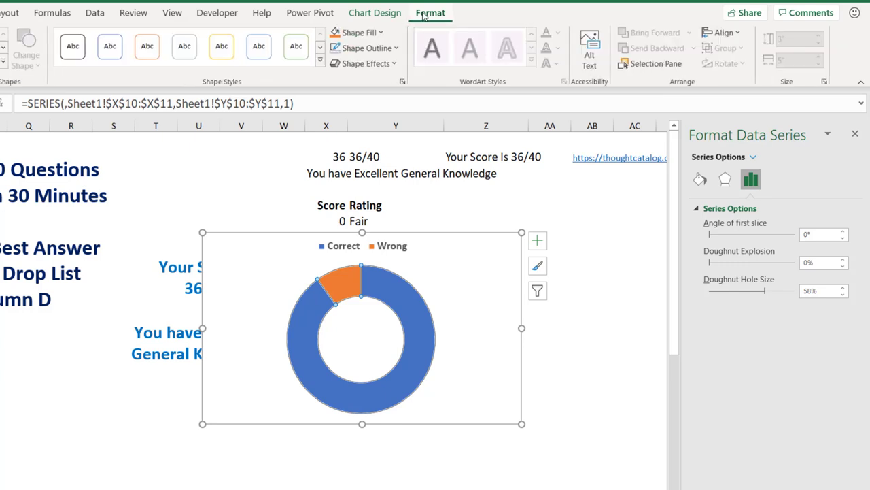
{"action": "left_click", "coordinate": [395, 64]}
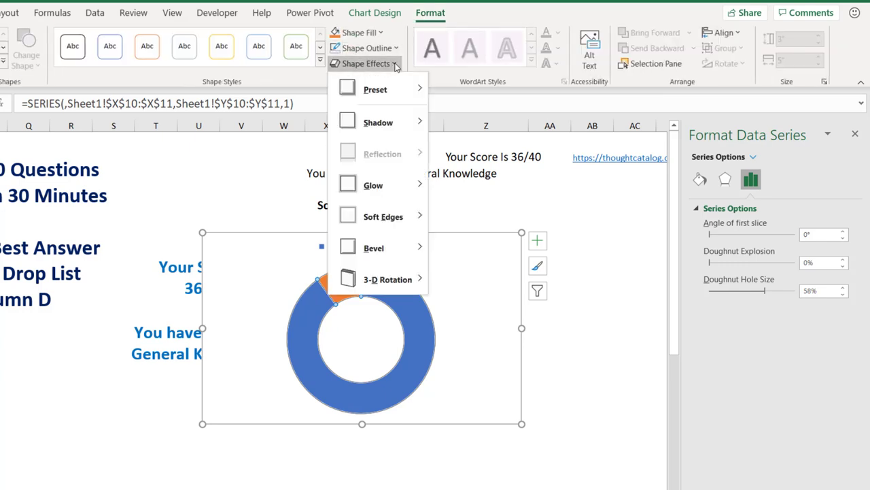
{"action": "mouse_move", "coordinate": [380, 248]}
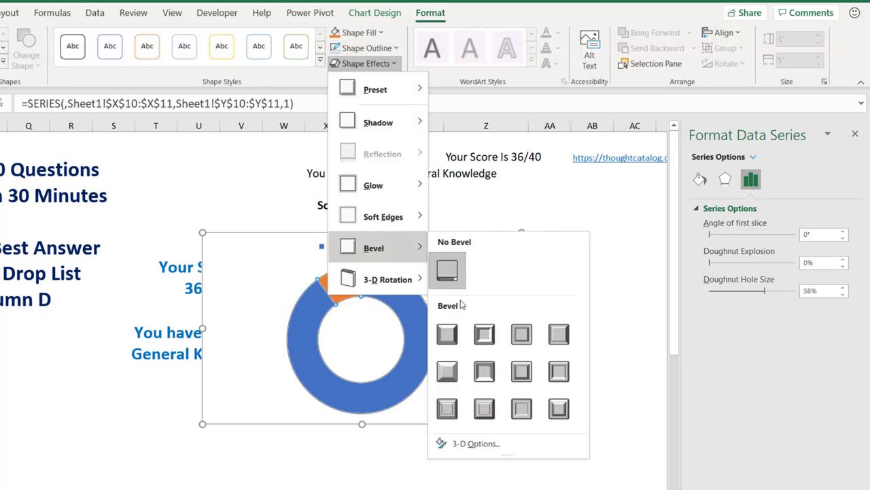
{"action": "left_click", "coordinate": [444, 338]}
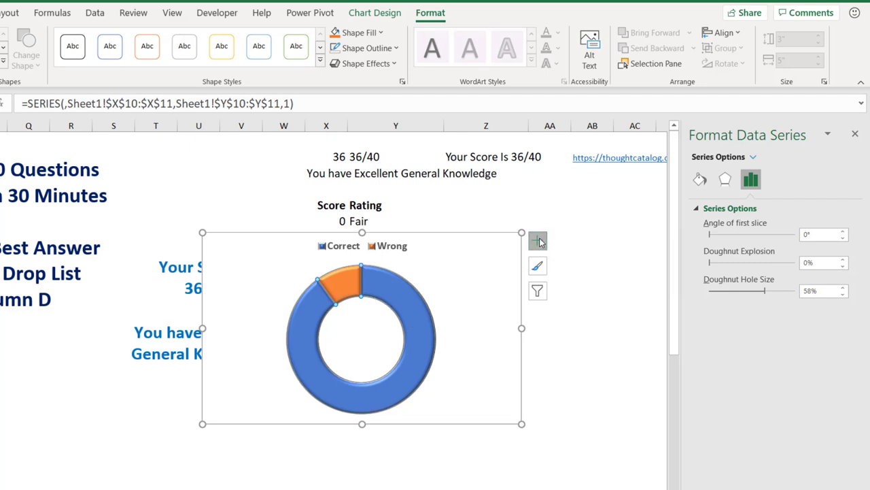
{"action": "left_click", "coordinate": [538, 241]}
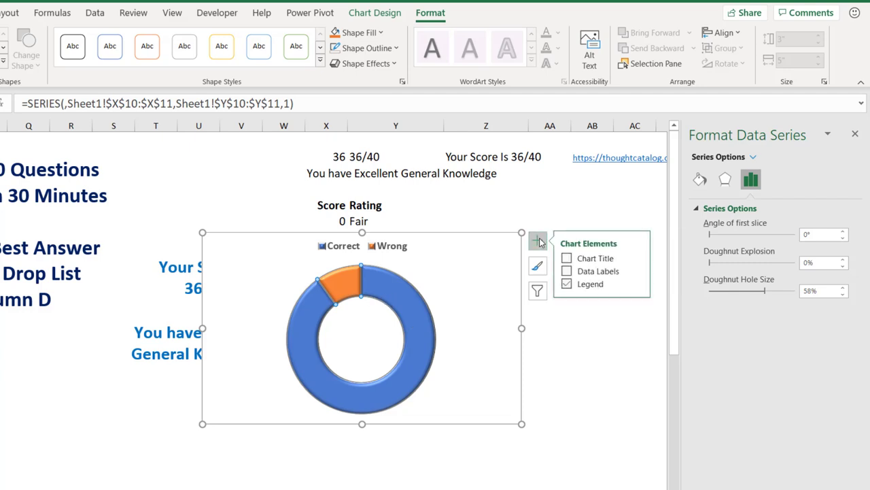
Step: Make the doughnut's data labels show Percentage only, with Value unticked
{"action": "left_click", "coordinate": [567, 272]}
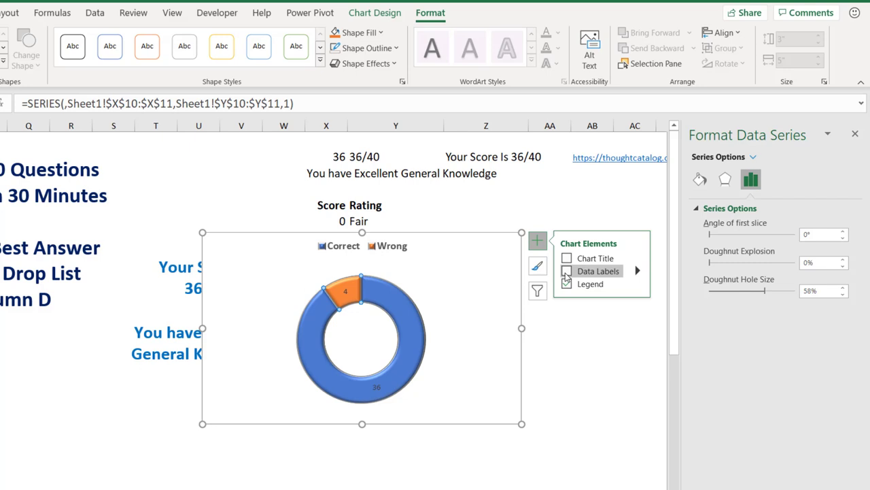
{"action": "left_click", "coordinate": [566, 272]}
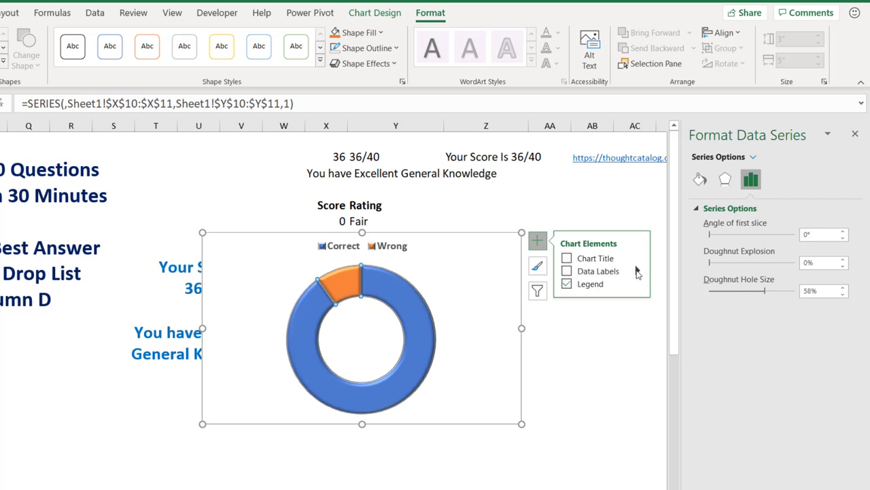
{"action": "left_click", "coordinate": [637, 272]}
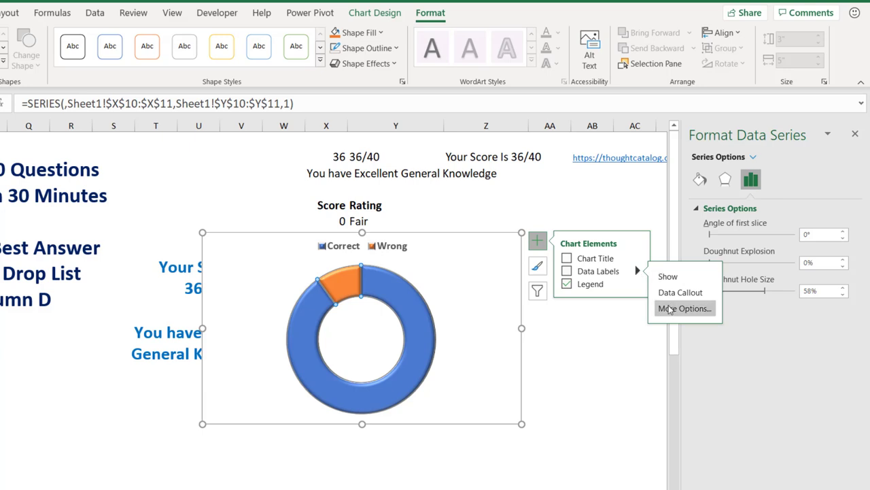
{"action": "left_click", "coordinate": [669, 310]}
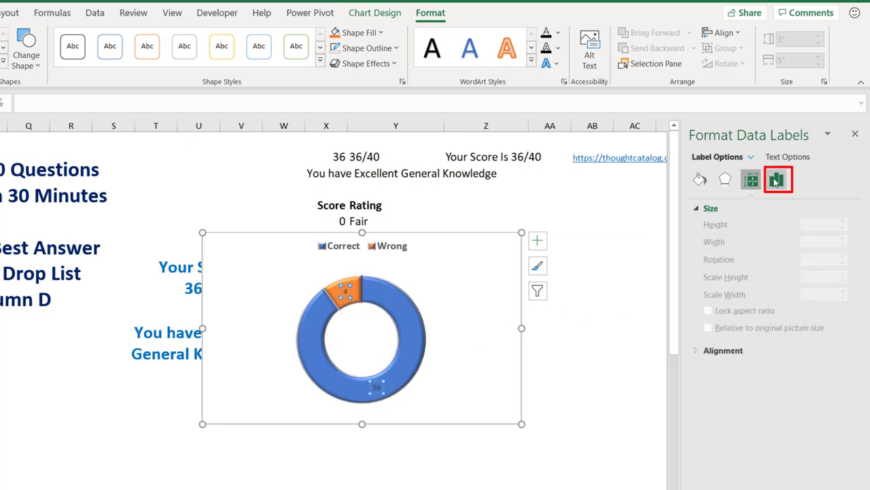
{"action": "left_click", "coordinate": [775, 180]}
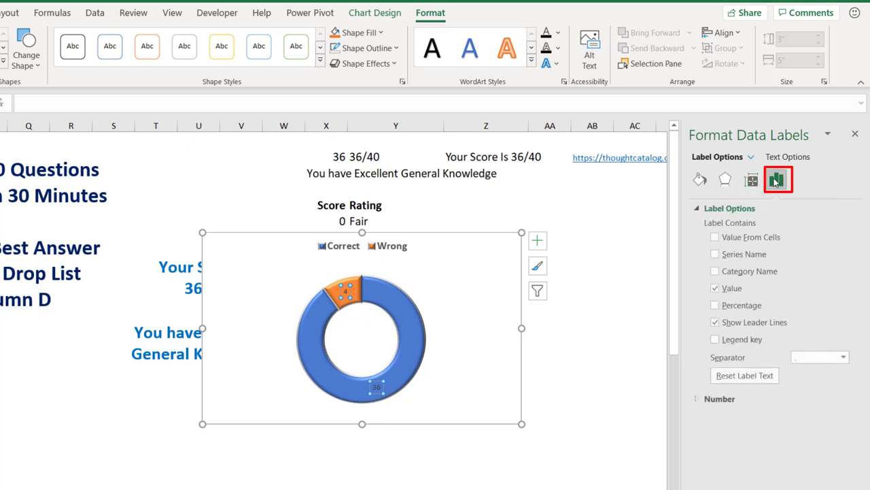
{"action": "left_click", "coordinate": [715, 306]}
{"action": "left_click", "coordinate": [714, 288]}
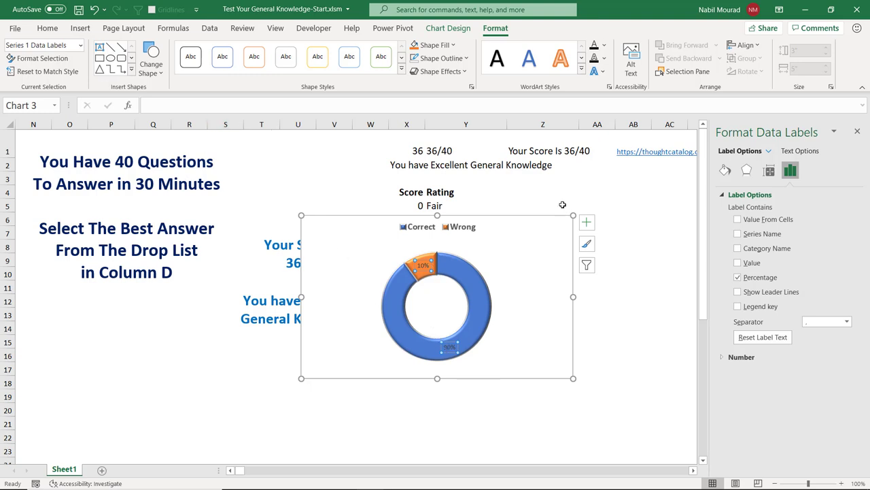
Step: Format the data label text bold and white at font size 10.5
{"action": "left_click", "coordinate": [46, 29]}
{"action": "left_click", "coordinate": [159, 53]}
{"action": "left_click", "coordinate": [159, 52]}
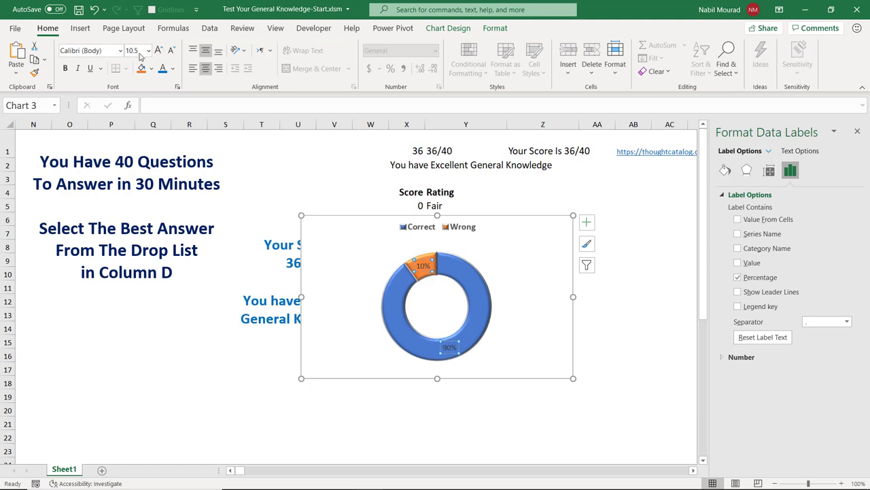
{"action": "left_click", "coordinate": [67, 69]}
{"action": "left_click", "coordinate": [174, 70]}
{"action": "left_click", "coordinate": [164, 119]}
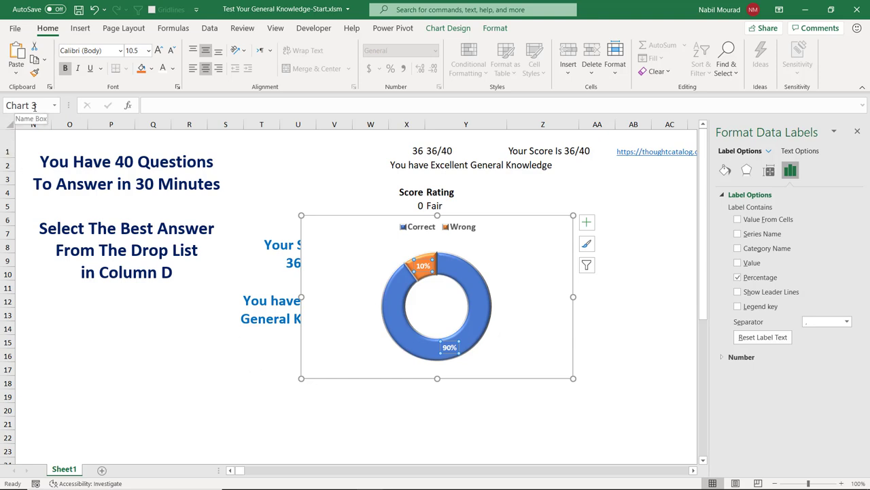
Step: Give the chart area No Outline to remove its border
{"action": "left_click", "coordinate": [497, 215]}
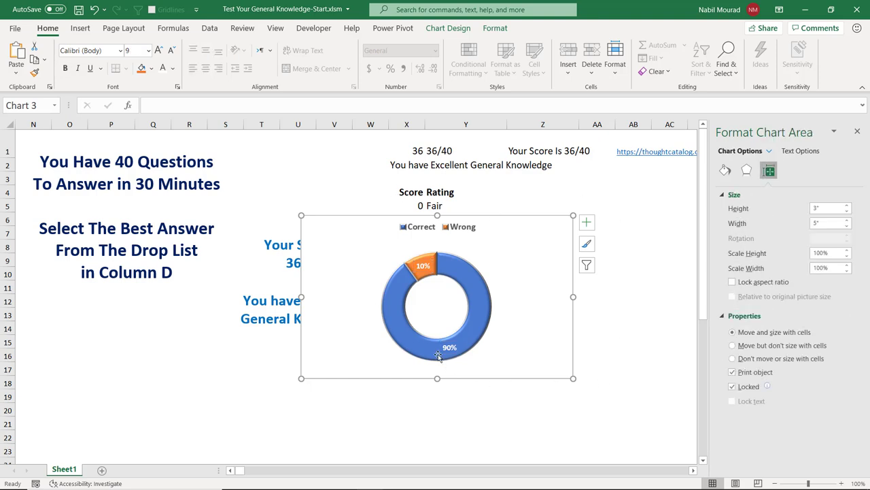
{"action": "left_click", "coordinate": [496, 30]}
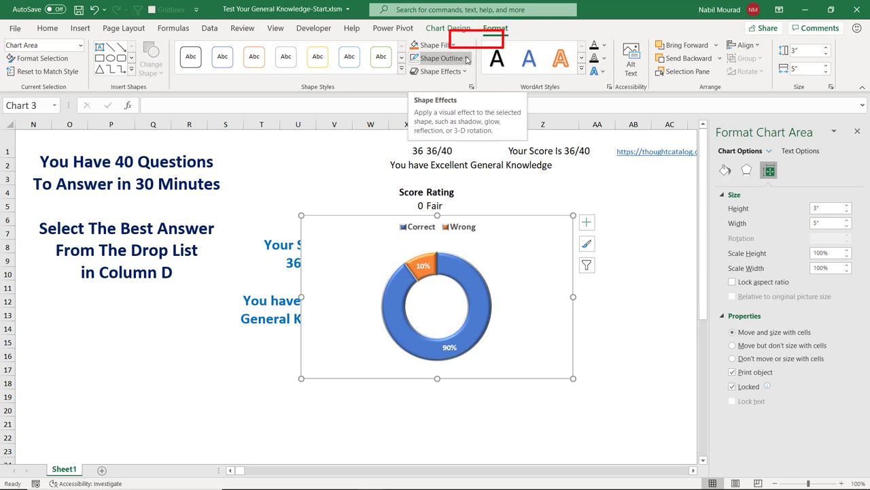
{"action": "left_click", "coordinate": [467, 59]}
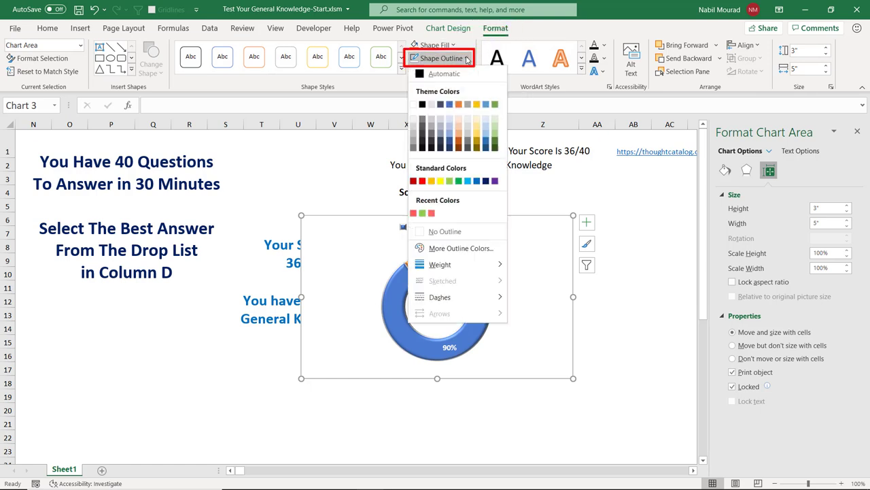
{"action": "left_click", "coordinate": [447, 232]}
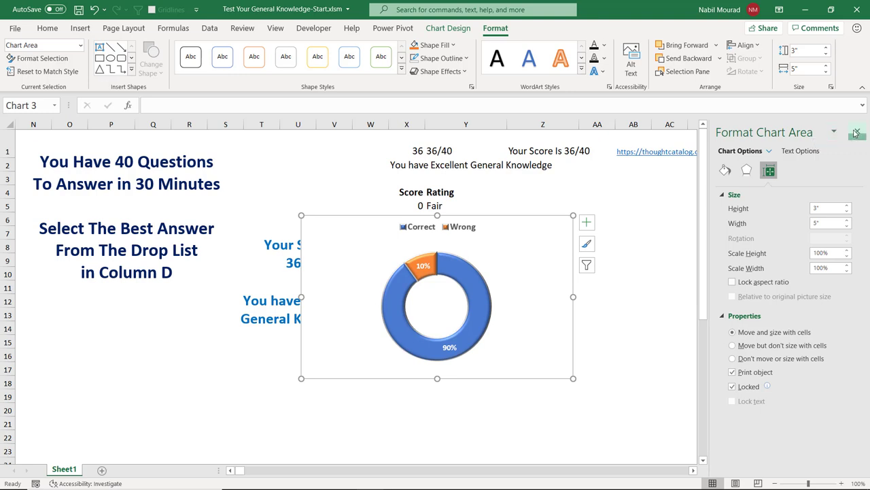
{"action": "left_click", "coordinate": [857, 132]}
Step: Set the chart's properties to don't move or size with cells
{"action": "key", "text": "ctrl+1"}
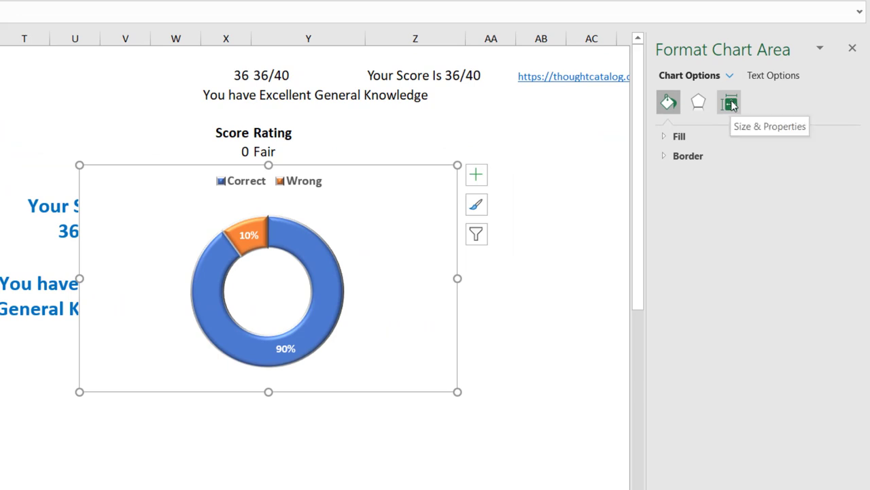
{"action": "left_click", "coordinate": [732, 104]}
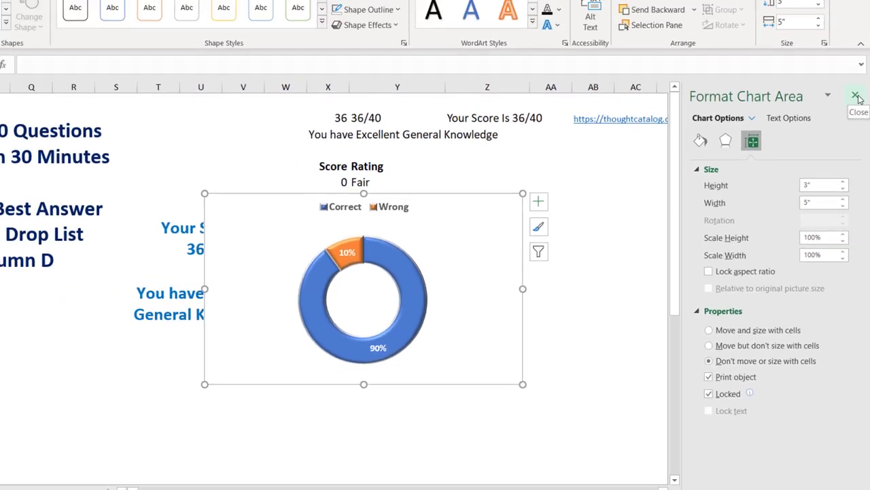
{"action": "left_click", "coordinate": [853, 48]}
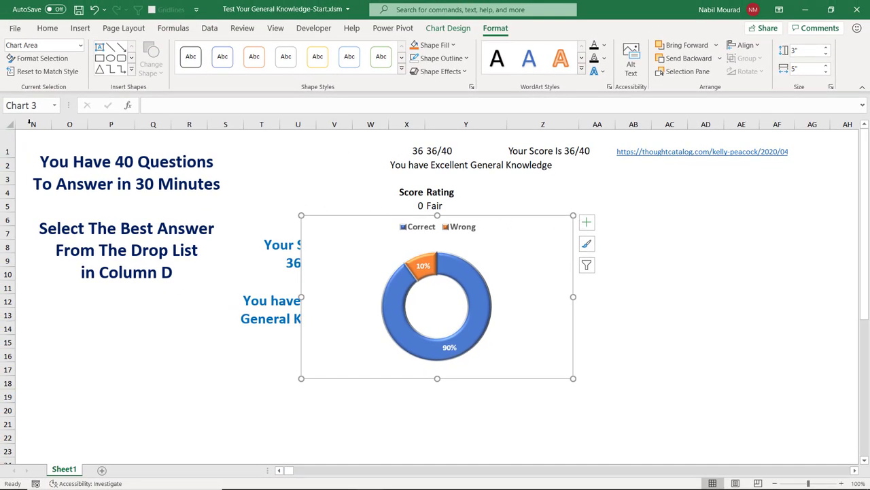
Step: Rename the chart from Chart 3 to Chart1 in the Name Box
{"action": "left_click", "coordinate": [41, 104]}
{"action": "left_click", "coordinate": [41, 104]}
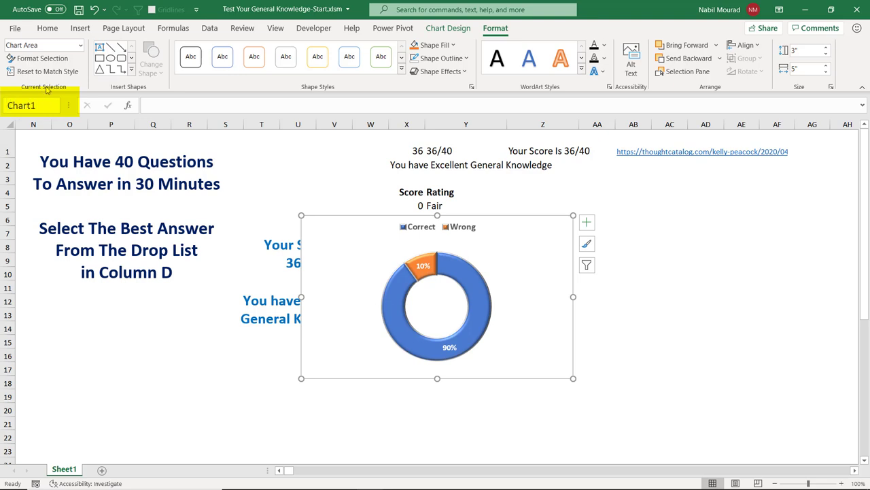
{"action": "key", "text": "Return"}
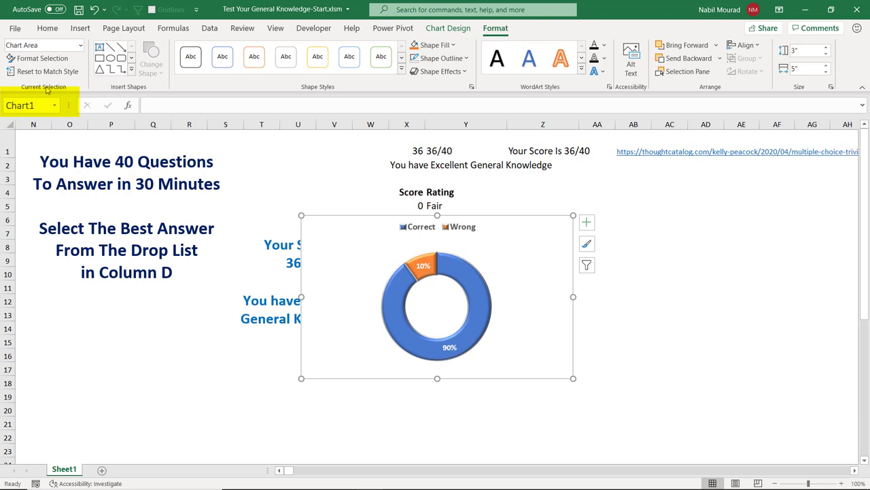
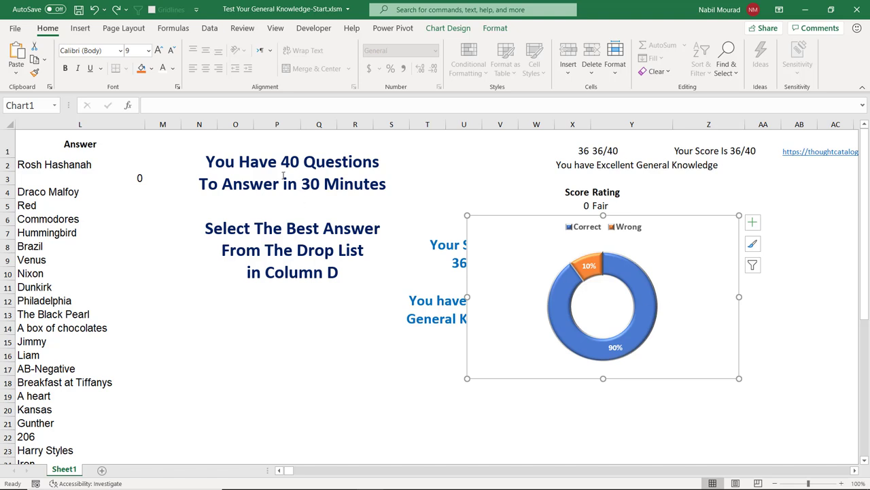
Step: Hide the helper columns F through L
{"action": "left_click", "coordinate": [279, 471]}
{"action": "left_click", "coordinate": [280, 471]}
{"action": "left_click_drag", "start_coordinate": [42, 121], "coordinate": [635, 136]}
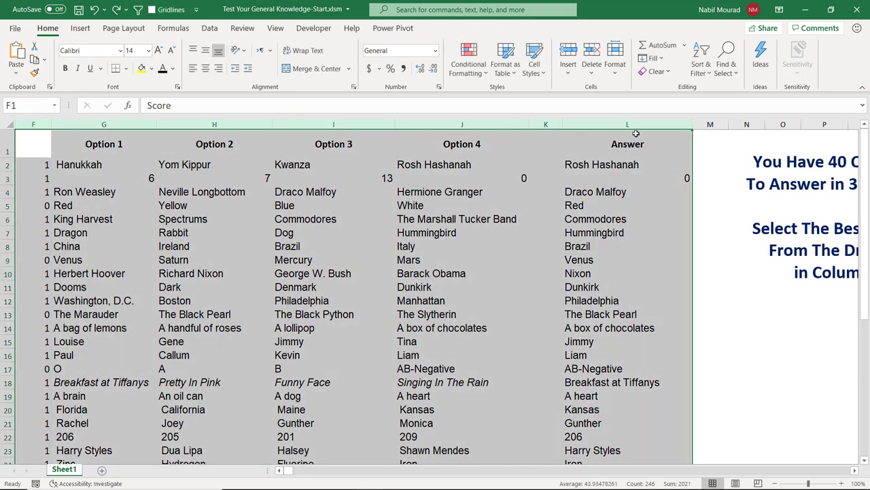
{"action": "right_click", "coordinate": [643, 127]}
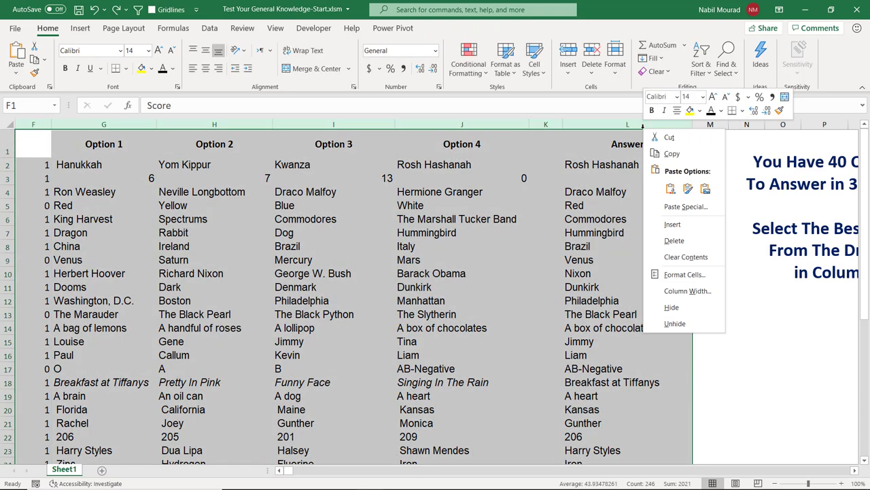
{"action": "left_click", "coordinate": [672, 308]}
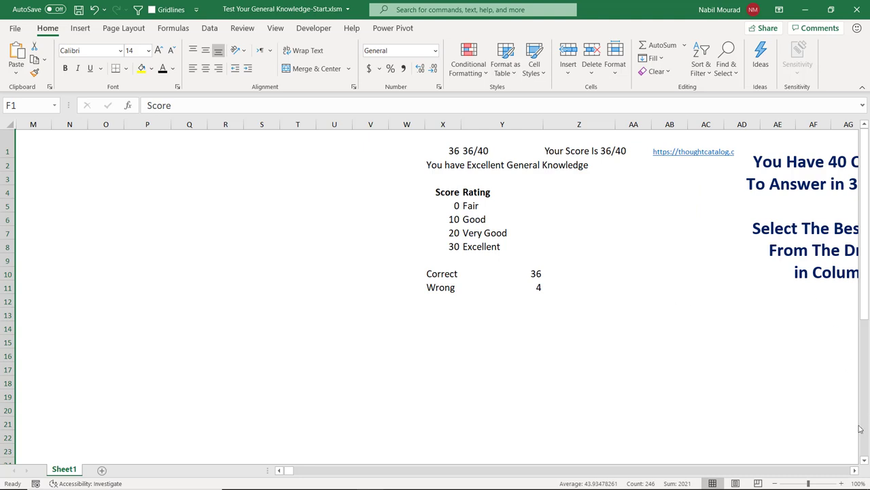
Step: Hide the score data columns X through AB
{"action": "left_click", "coordinate": [855, 471]}
{"action": "left_click", "coordinate": [854, 471]}
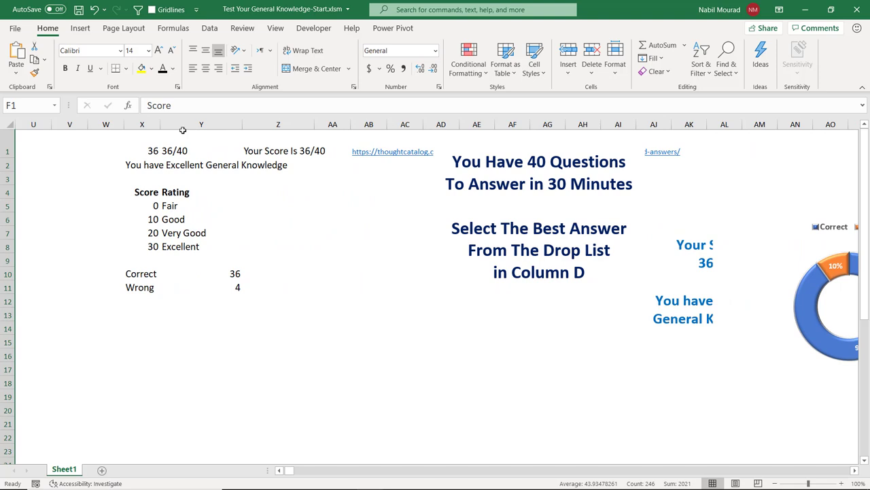
{"action": "left_click_drag", "start_coordinate": [142, 124], "coordinate": [365, 125]}
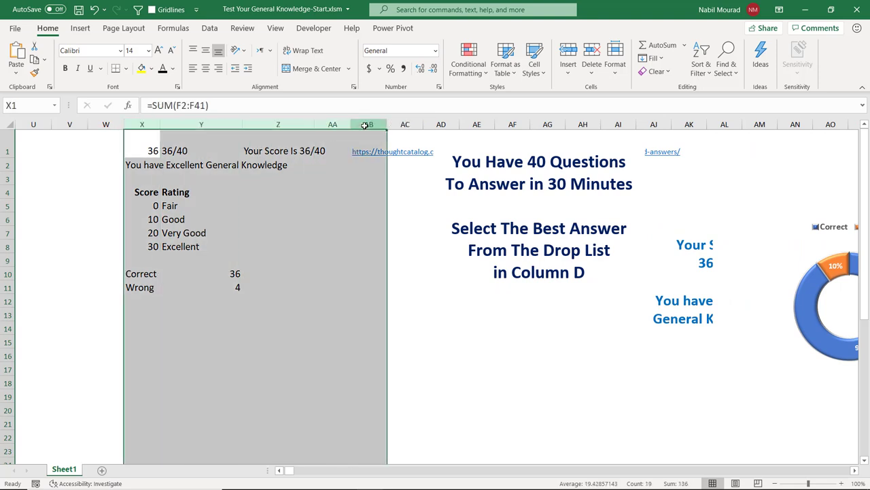
{"action": "right_click", "coordinate": [365, 125]}
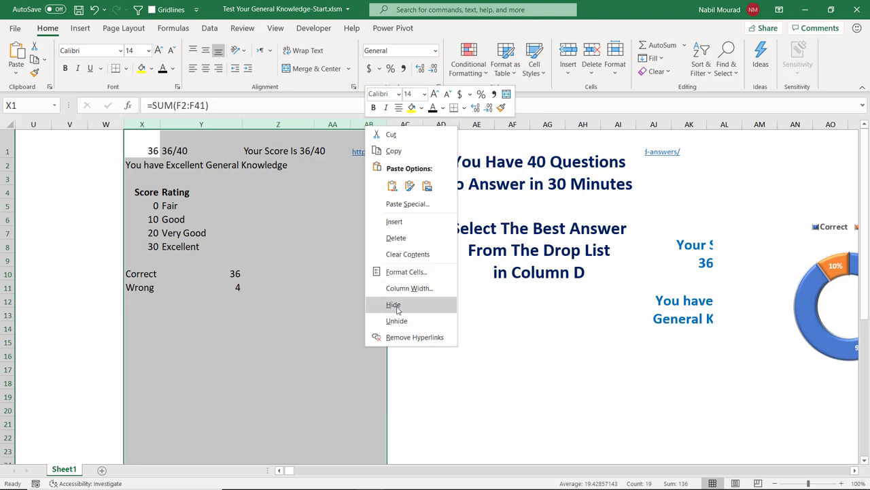
{"action": "left_click", "coordinate": [395, 306]}
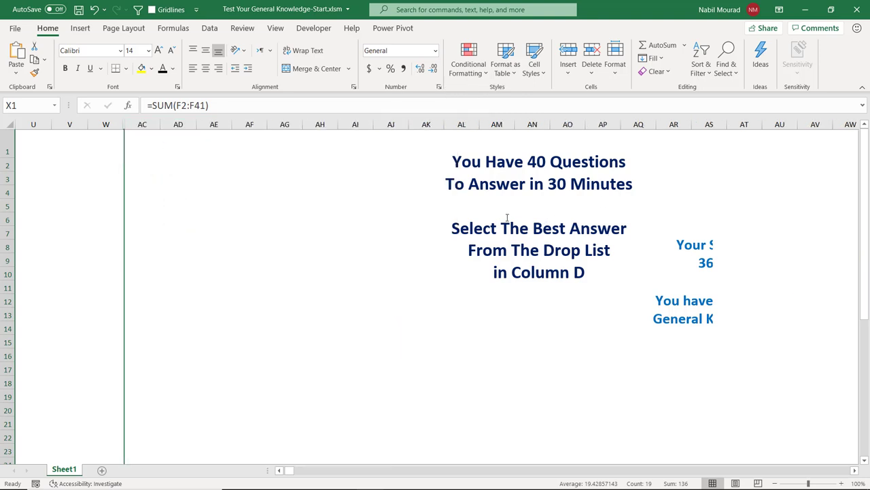
Step: Move the instructions text box to the left
{"action": "left_click", "coordinate": [279, 470]}
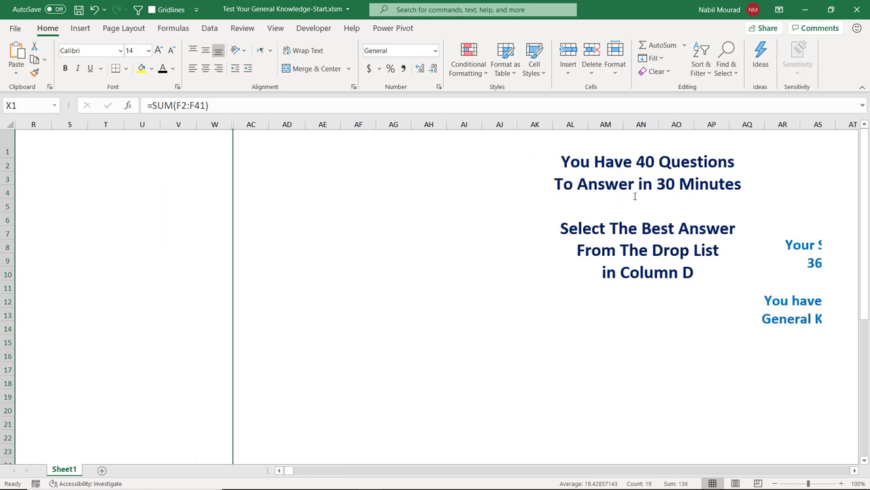
{"action": "left_click", "coordinate": [666, 169]}
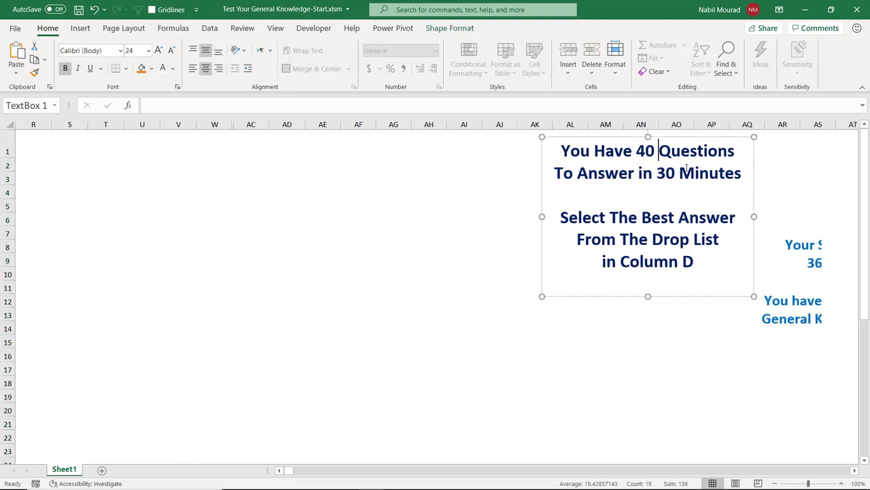
{"action": "left_click", "coordinate": [754, 181]}
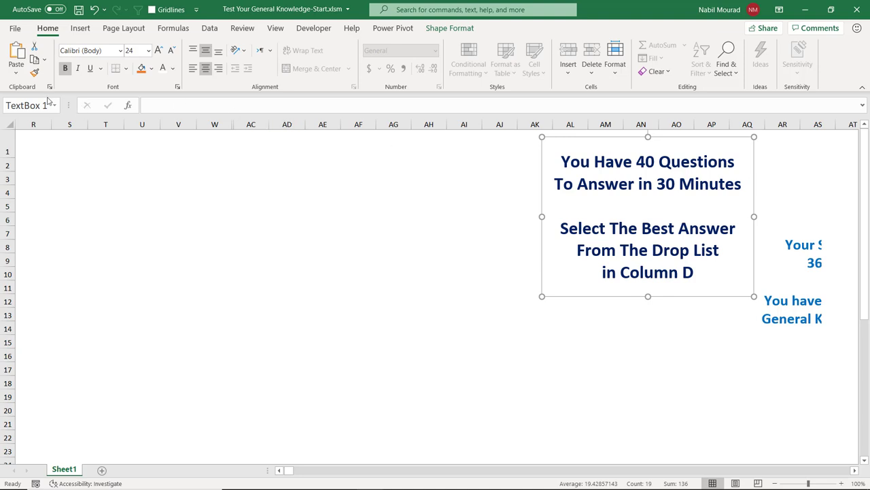
{"action": "left_click_drag", "start_coordinate": [723, 163], "coordinate": [217, 166]}
Step: Place the 'Your Score Is' box over the instructions with the rating message below it
{"action": "left_click", "coordinate": [809, 233]}
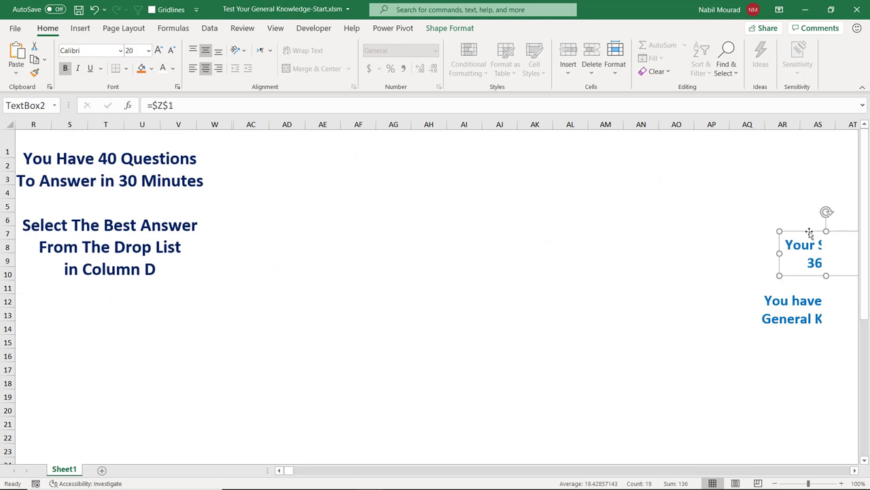
{"action": "left_click_drag", "start_coordinate": [808, 234], "coordinate": [86, 183]}
{"action": "left_click", "coordinate": [793, 306]}
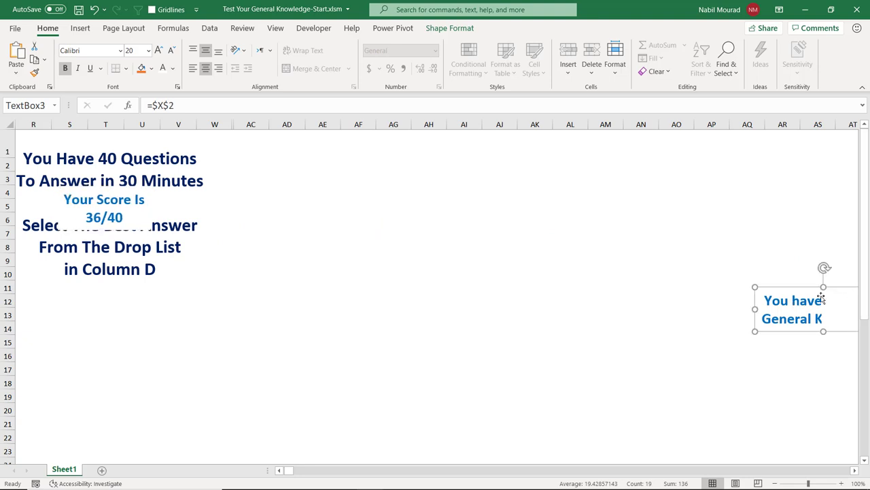
{"action": "left_click_drag", "start_coordinate": [810, 287], "coordinate": [90, 247]}
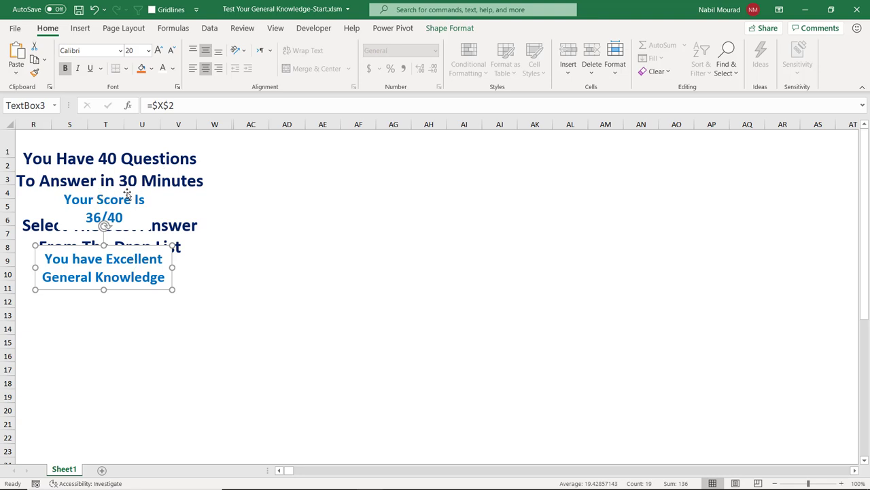
{"action": "left_click", "coordinate": [856, 472]}
{"action": "left_click", "coordinate": [689, 279]}
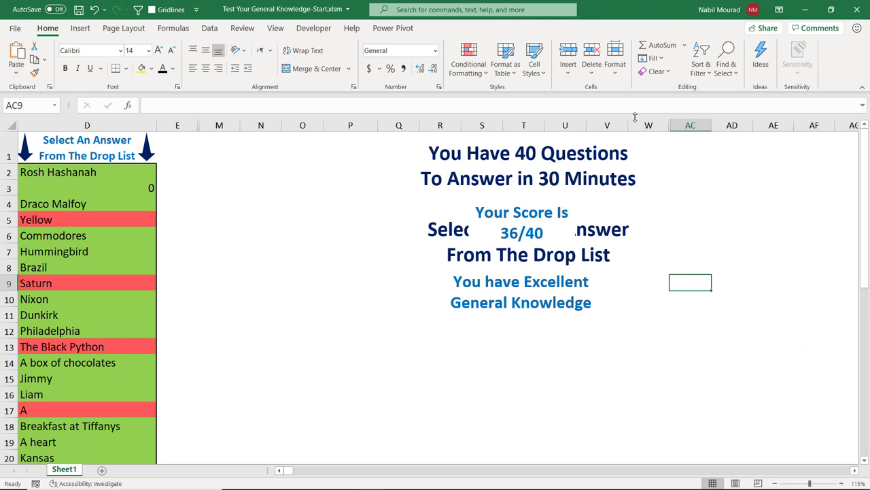
Step: Unhide the score data columns X through AB
{"action": "left_click", "coordinate": [664, 125]}
{"action": "left_click_drag", "start_coordinate": [664, 123], "coordinate": [680, 126]}
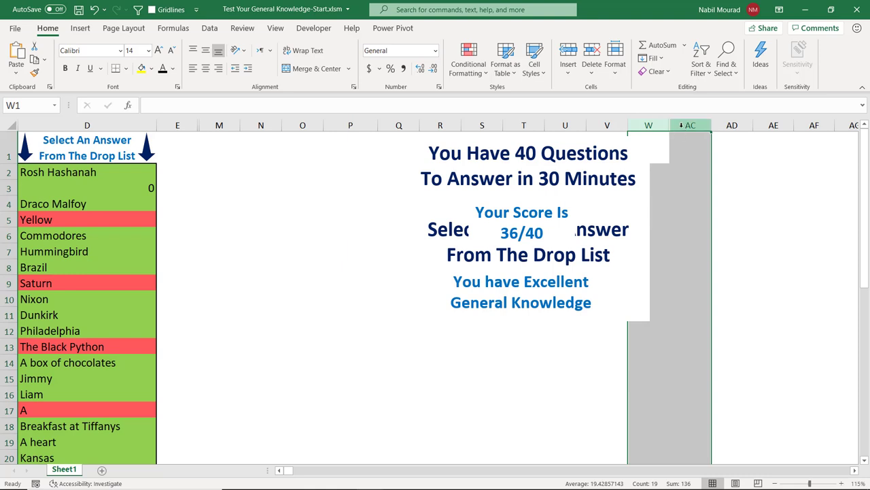
{"action": "right_click", "coordinate": [681, 125]}
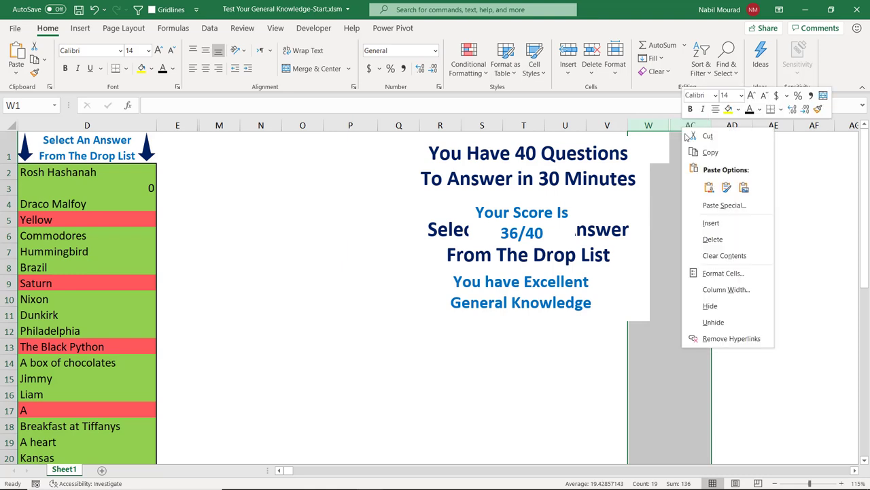
{"action": "left_click", "coordinate": [719, 321]}
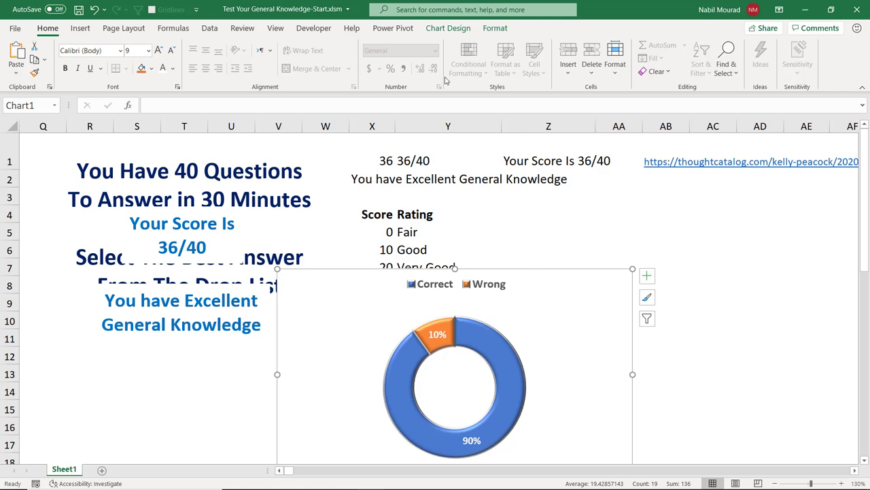
Step: Let the donut chart show data in hidden columns and move it onto the instructions
{"action": "left_click", "coordinate": [450, 31]}
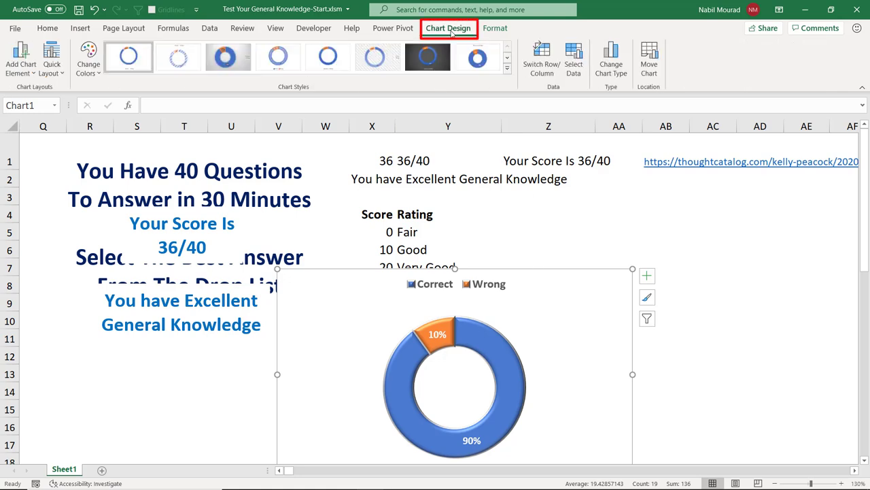
{"action": "left_click", "coordinate": [577, 68]}
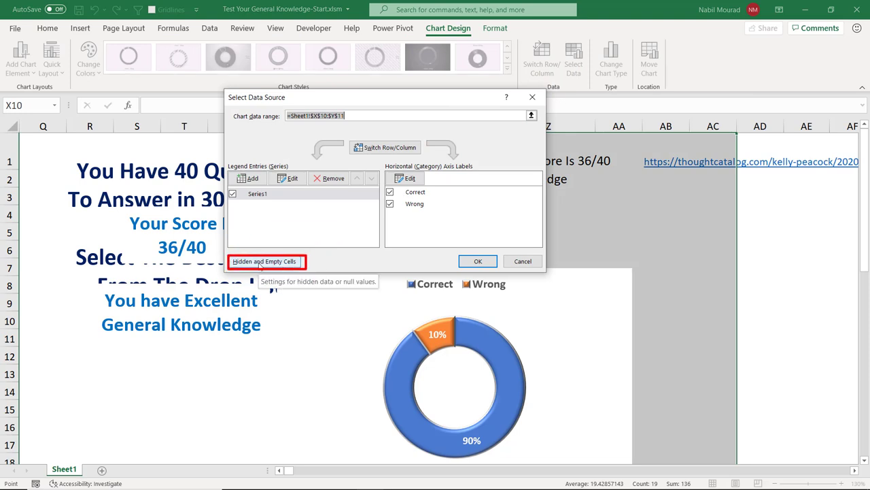
{"action": "left_click", "coordinate": [265, 261]}
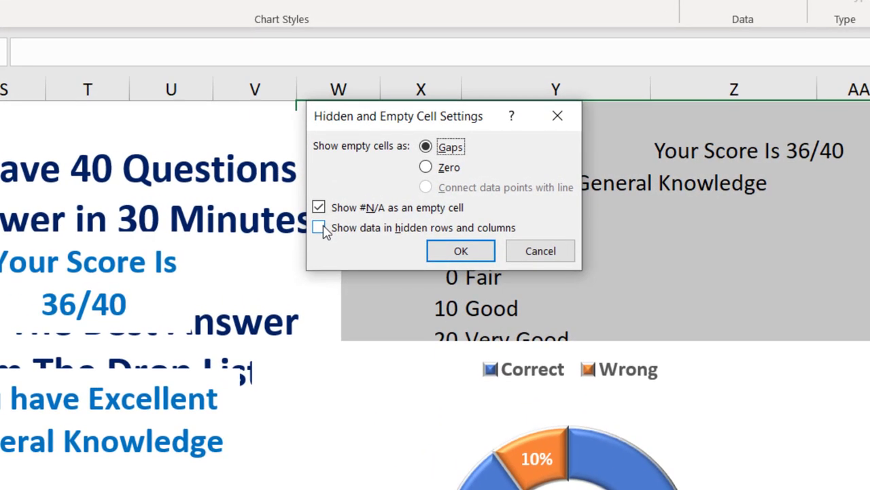
{"action": "left_click", "coordinate": [320, 228]}
{"action": "left_click", "coordinate": [460, 250]}
{"action": "left_click", "coordinate": [608, 329]}
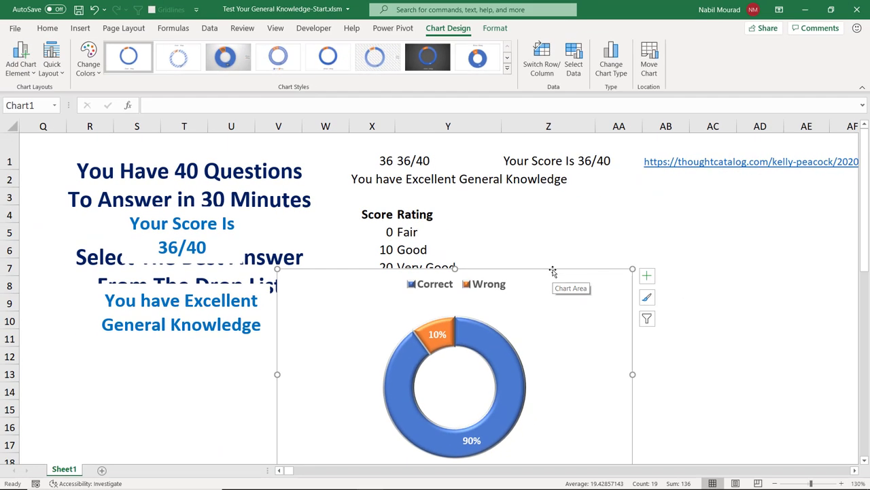
{"action": "left_click_drag", "start_coordinate": [552, 271], "coordinate": [245, 264]}
Step: Hide the score data columns W through AC again
{"action": "left_click_drag", "start_coordinate": [325, 126], "coordinate": [705, 134]}
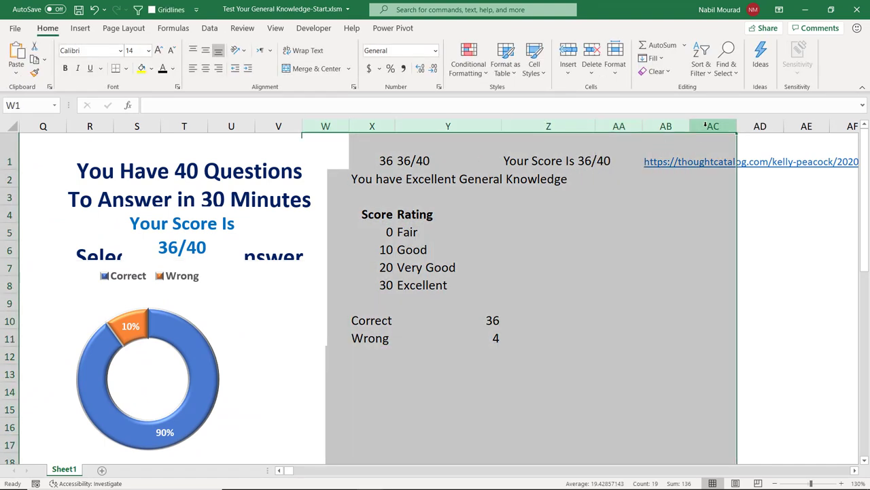
{"action": "right_click", "coordinate": [705, 125]}
{"action": "left_click", "coordinate": [733, 305]}
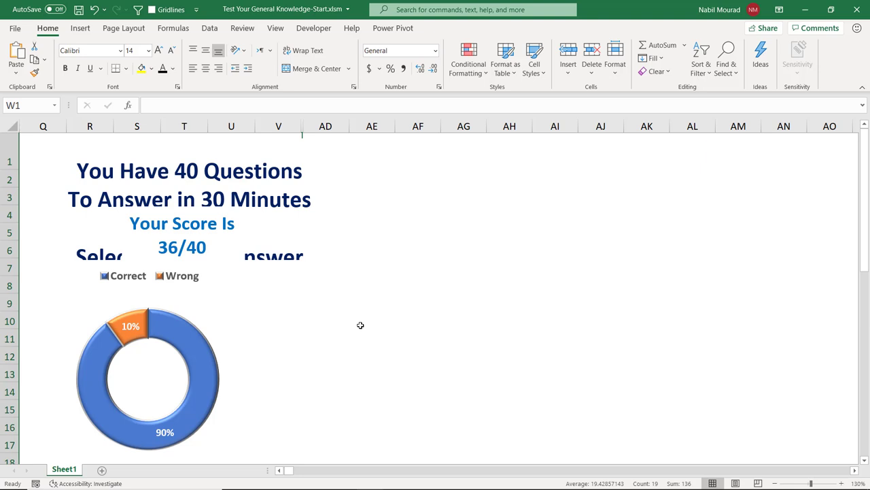
{"action": "scroll", "coordinate": [360, 325], "scroll_direction": "down", "scroll_amount": 2}
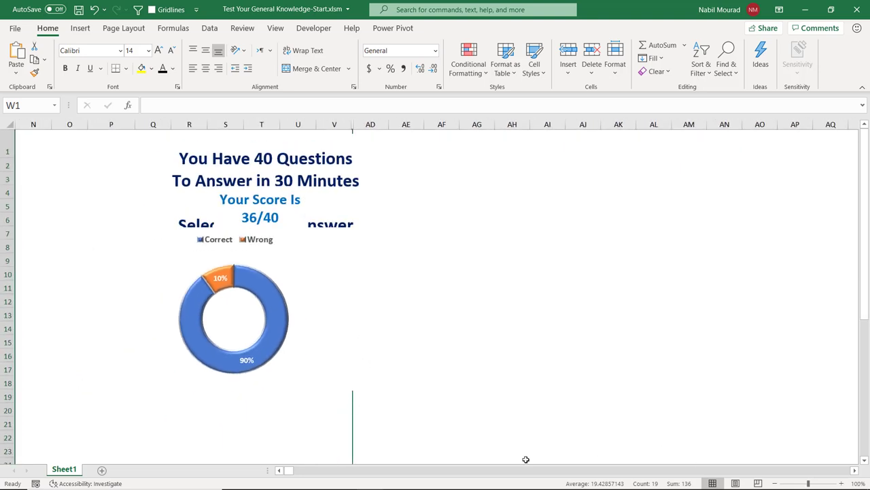
Step: Set both score text boxes to No Fill
{"action": "left_click", "coordinate": [279, 469]}
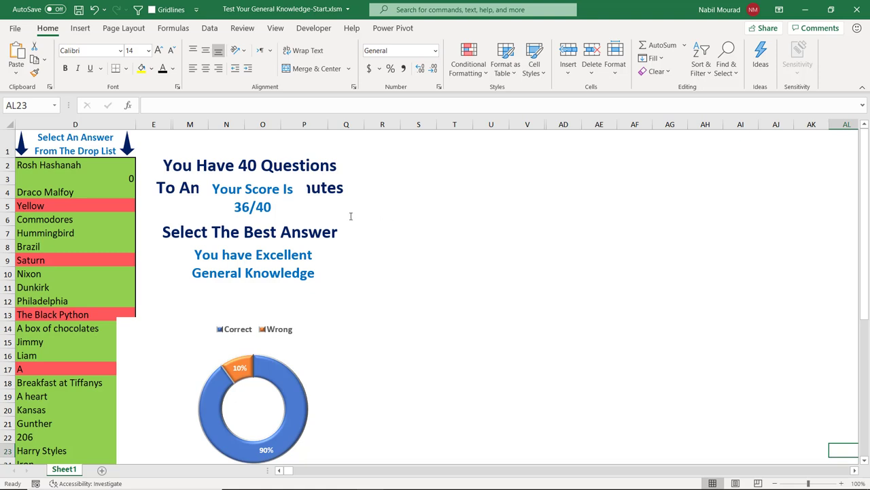
{"action": "left_click", "coordinate": [261, 191]}
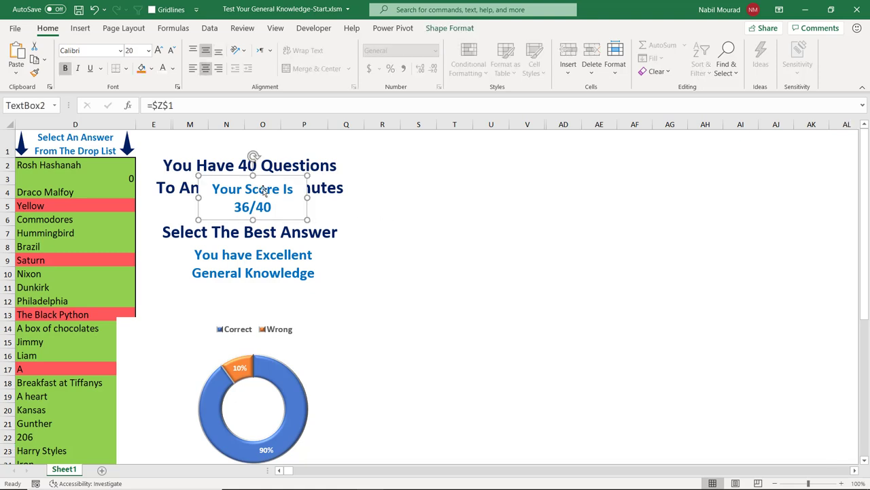
{"action": "left_click", "coordinate": [245, 268], "text": "ctrl"}
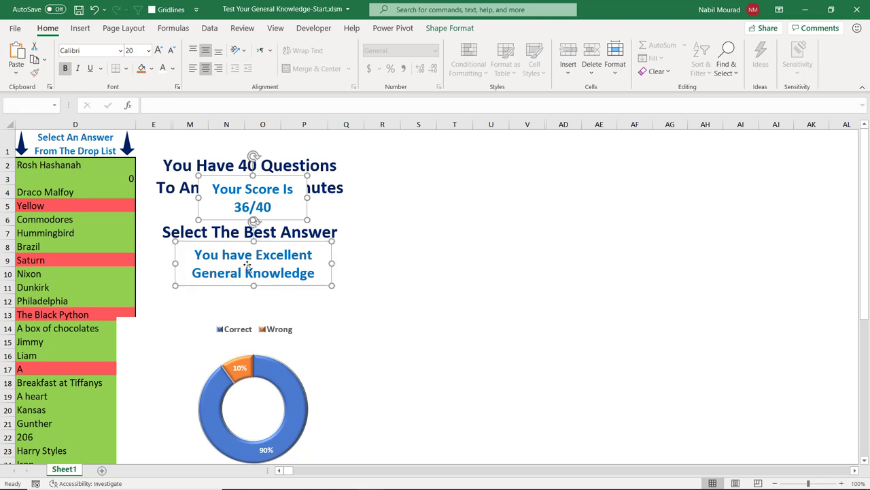
{"action": "left_click", "coordinate": [450, 29]}
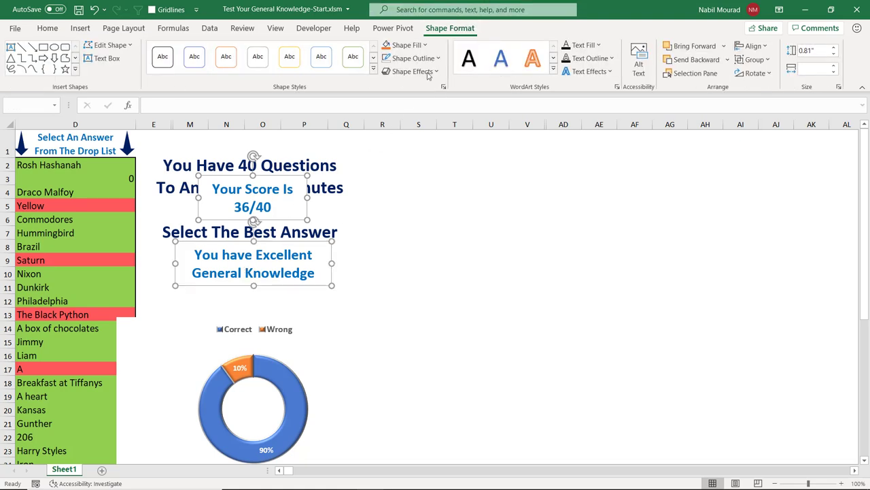
{"action": "left_click", "coordinate": [426, 46]}
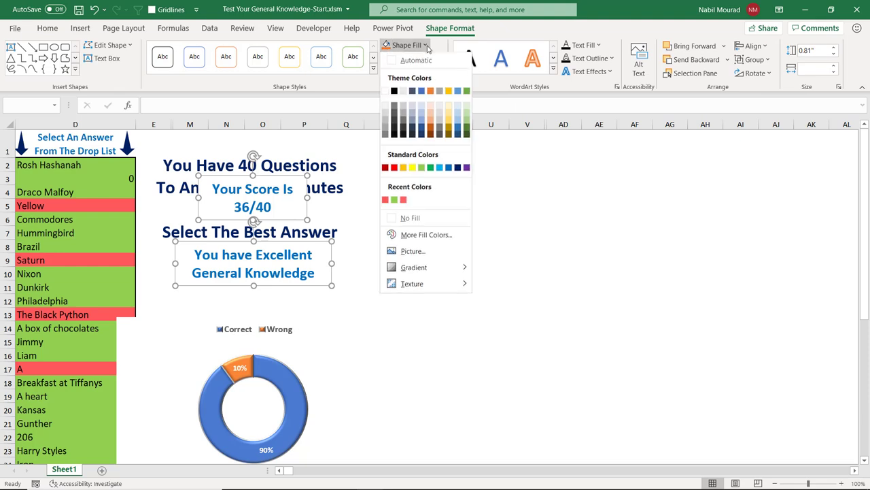
{"action": "left_click", "coordinate": [410, 218]}
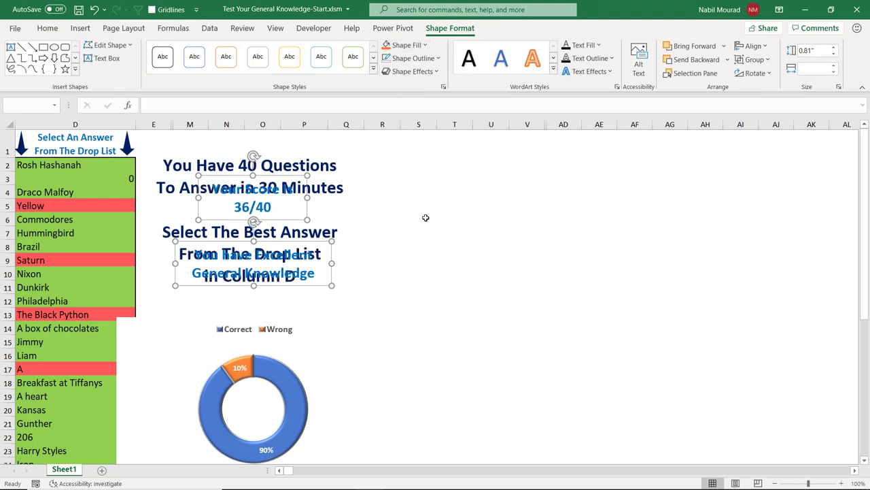
Step: Set the donut chart area's Shape Fill to No Fill
{"action": "left_click", "coordinate": [285, 357]}
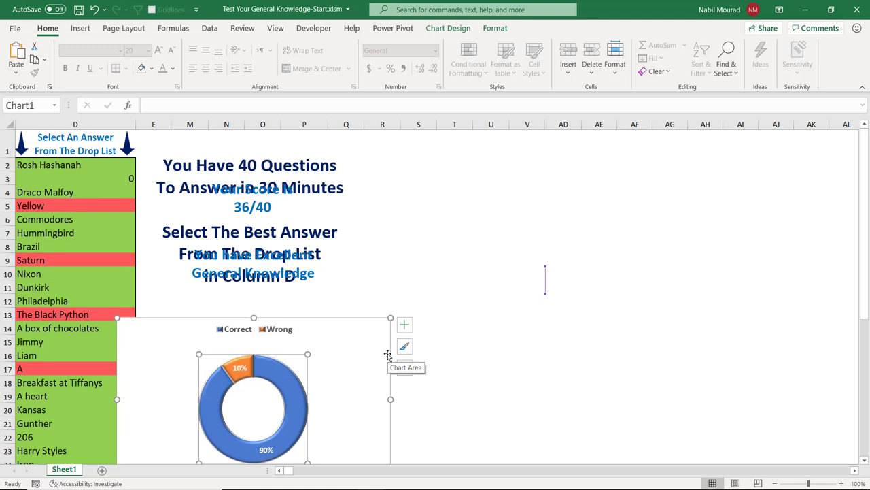
{"action": "left_click", "coordinate": [388, 353]}
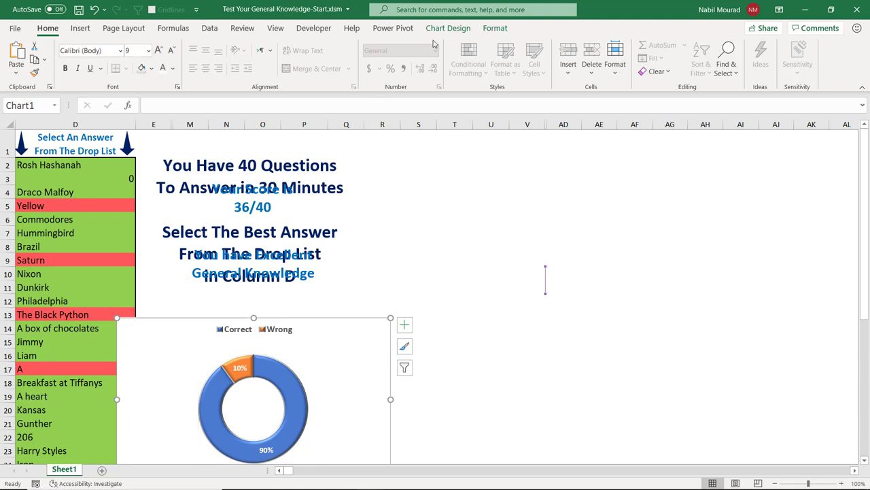
{"action": "left_click", "coordinate": [497, 29]}
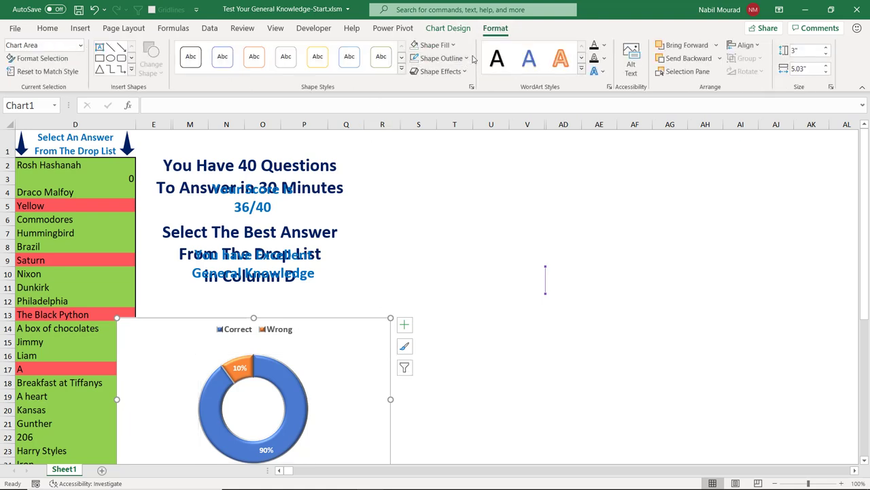
{"action": "left_click", "coordinate": [438, 45]}
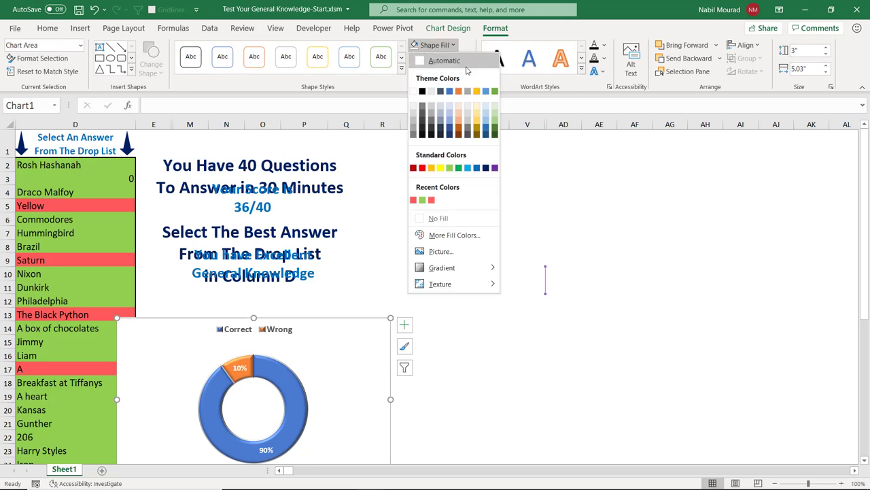
{"action": "left_click", "coordinate": [438, 218]}
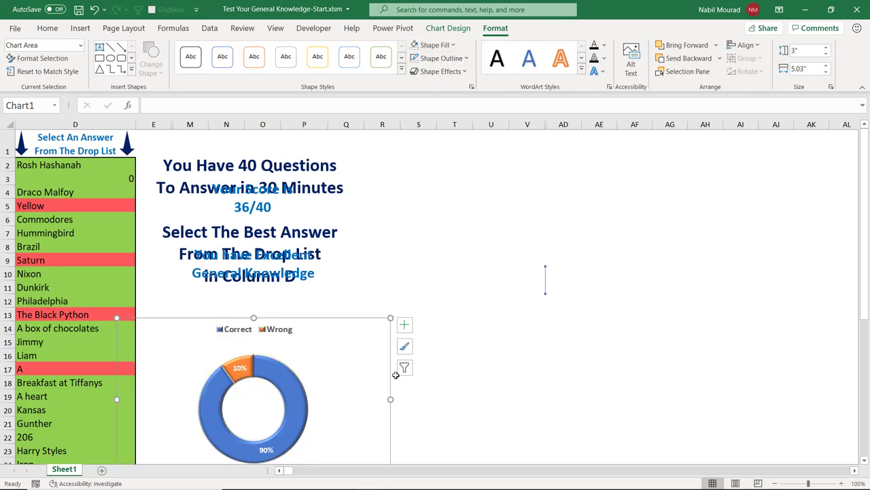
{"action": "left_click", "coordinate": [535, 382]}
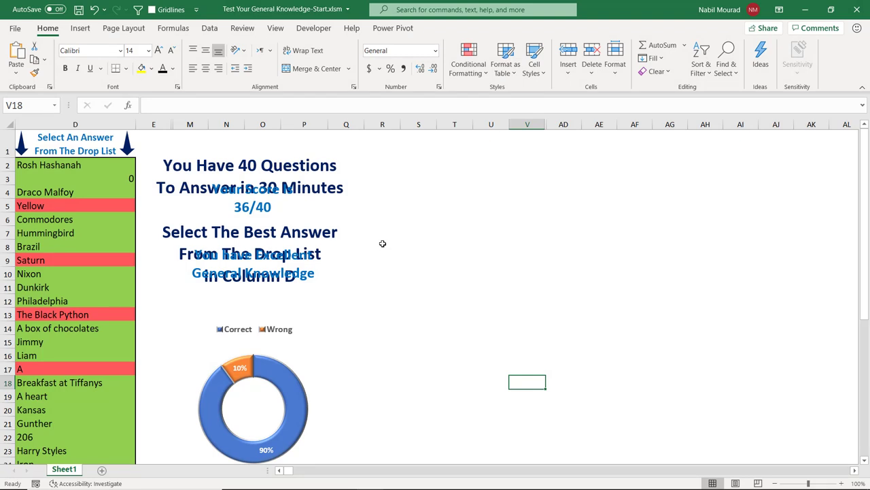
{"action": "left_click", "coordinate": [431, 238]}
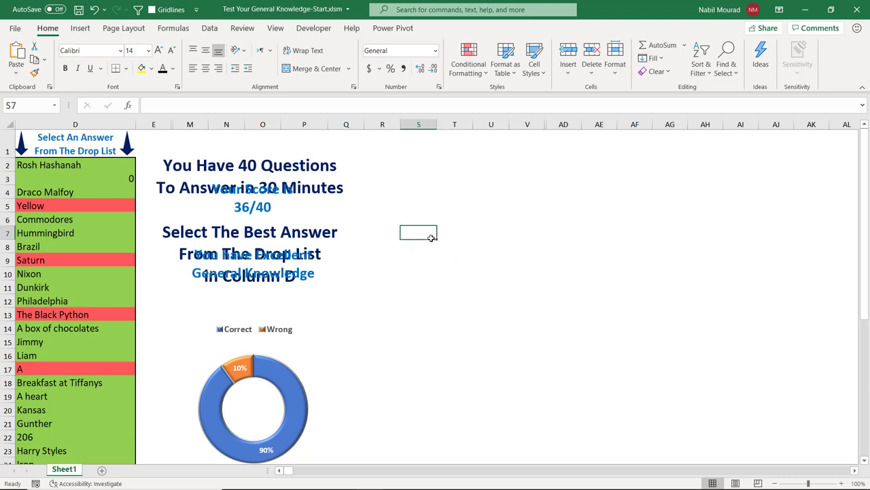
Step: Insert Start Test.png and Your Score.png from this device, then move the QUIZ blocks below the pencil
{"action": "left_click", "coordinate": [80, 28]}
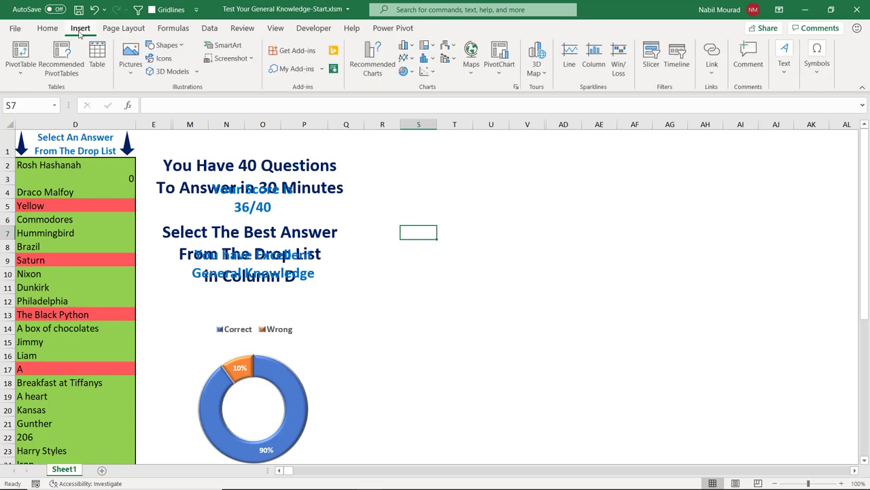
{"action": "left_click", "coordinate": [127, 72]}
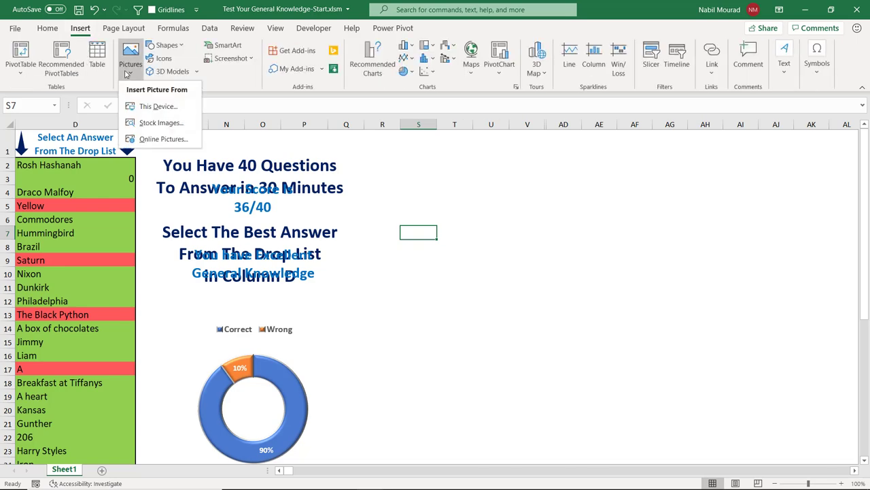
{"action": "left_click", "coordinate": [151, 107]}
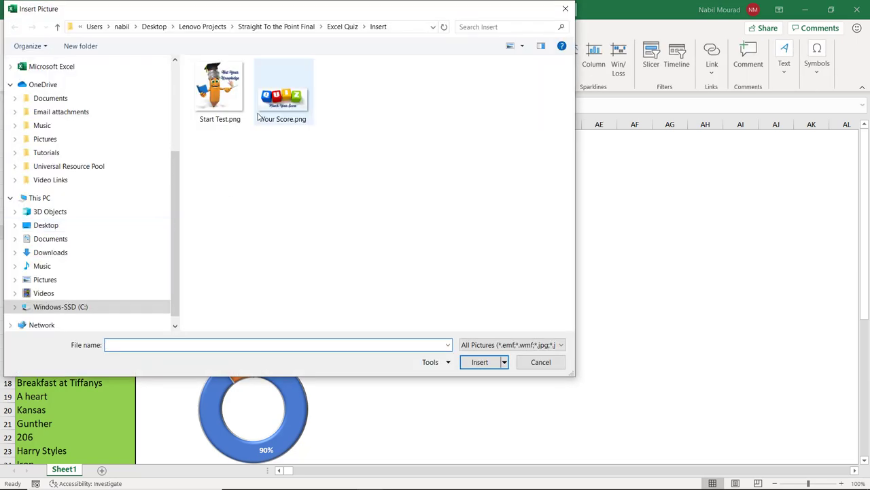
{"action": "left_click", "coordinate": [219, 103]}
{"action": "left_click", "coordinate": [282, 108], "text": "ctrl"}
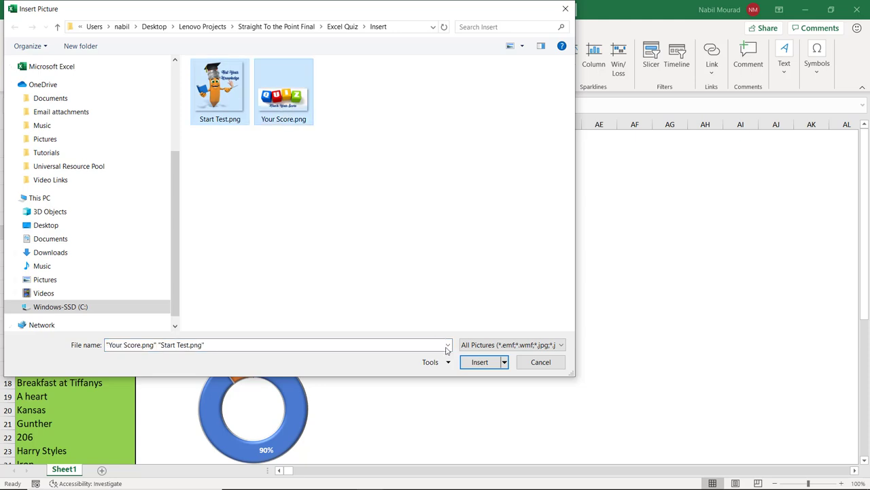
{"action": "left_click", "coordinate": [480, 363]}
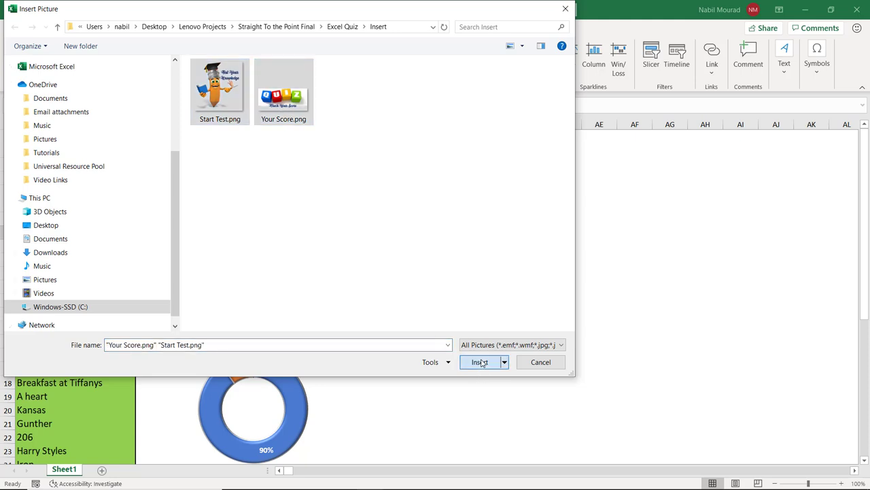
{"action": "left_click", "coordinate": [728, 327]}
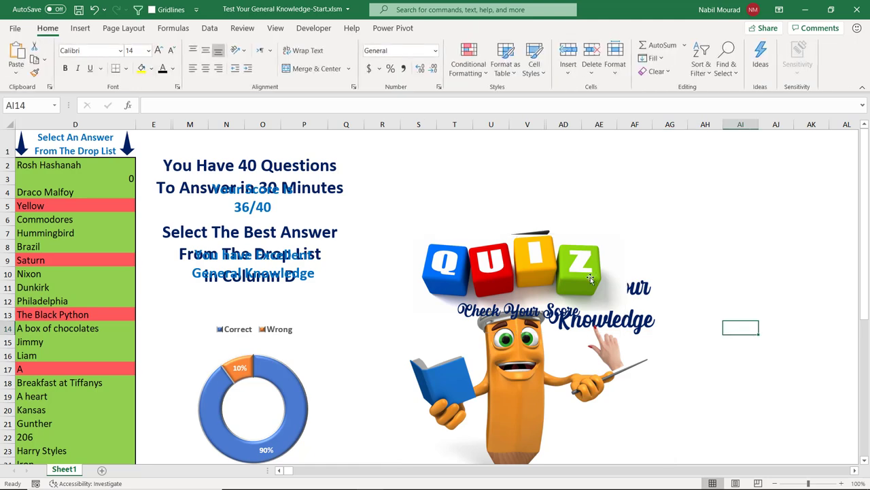
{"action": "mouse_move", "coordinate": [576, 270]}
{"action": "left_mouse_down"}
{"action": "mouse_move", "coordinate": [557, 319]}
{"action": "mouse_move", "coordinate": [548, 409]}
{"action": "left_mouse_up"}
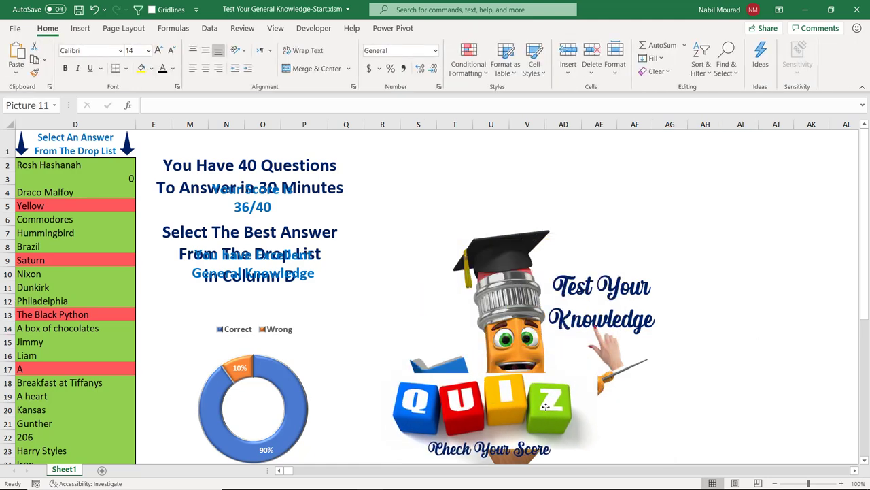
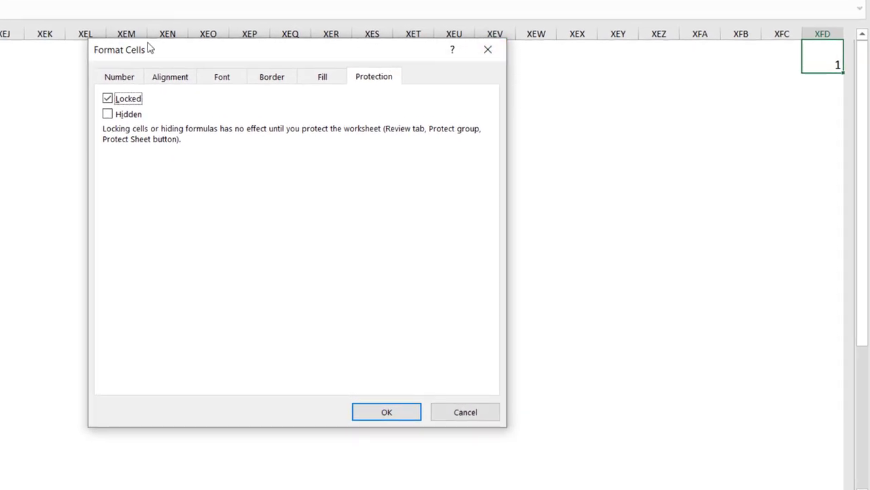
Step: Clear the Locked option for cell XFD1, then return to cell A1
{"action": "left_click", "coordinate": [107, 98]}
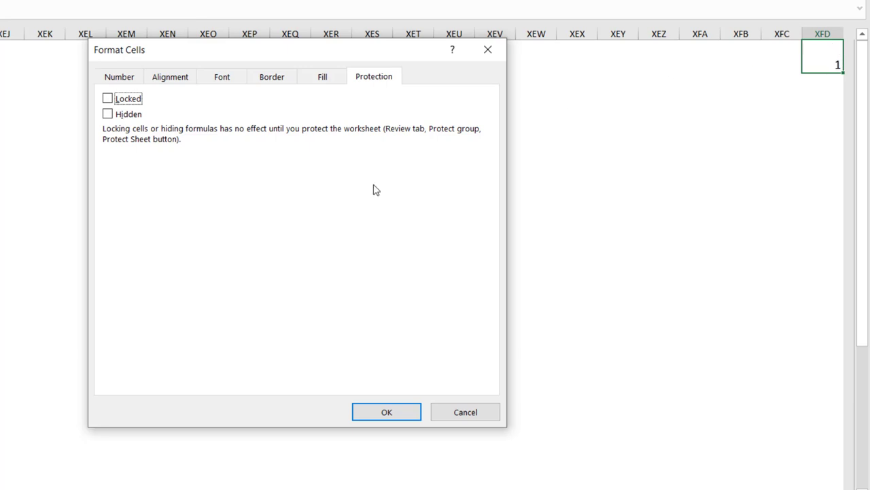
{"action": "left_click", "coordinate": [391, 412]}
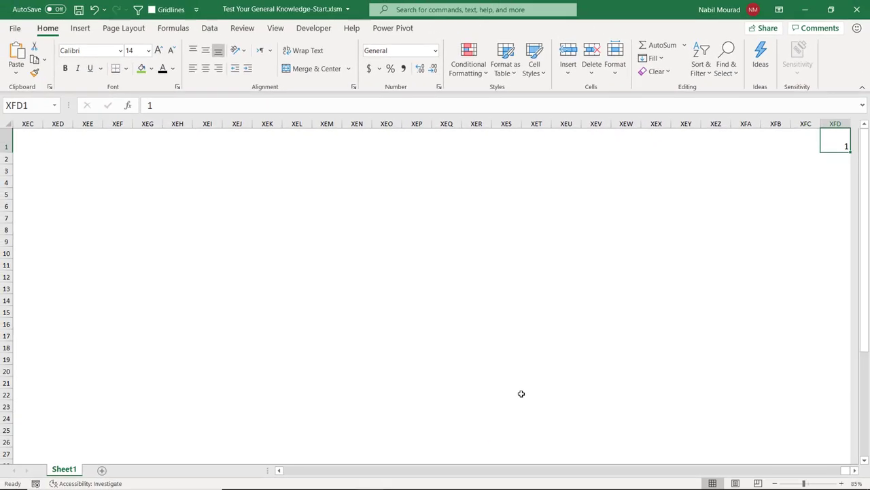
{"action": "key", "text": "ctrl+Home"}
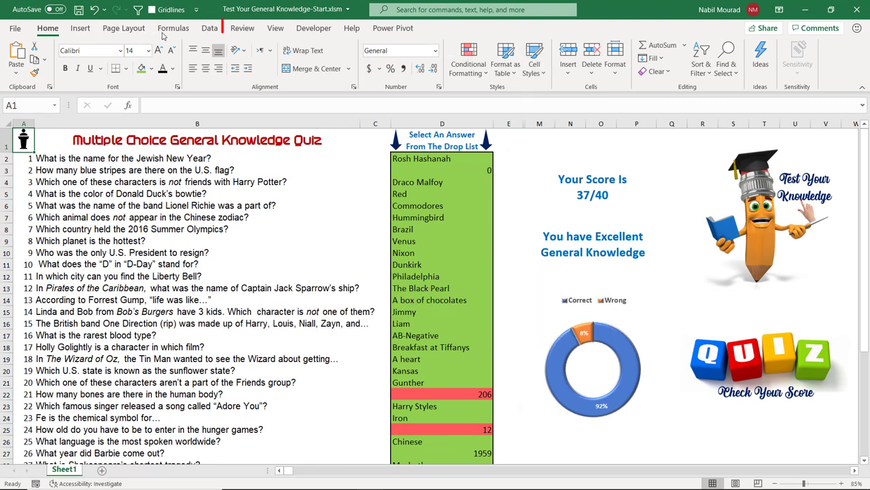
Step: Protect the workbook structure with a password, entered and confirmed
{"action": "left_click", "coordinate": [237, 29]}
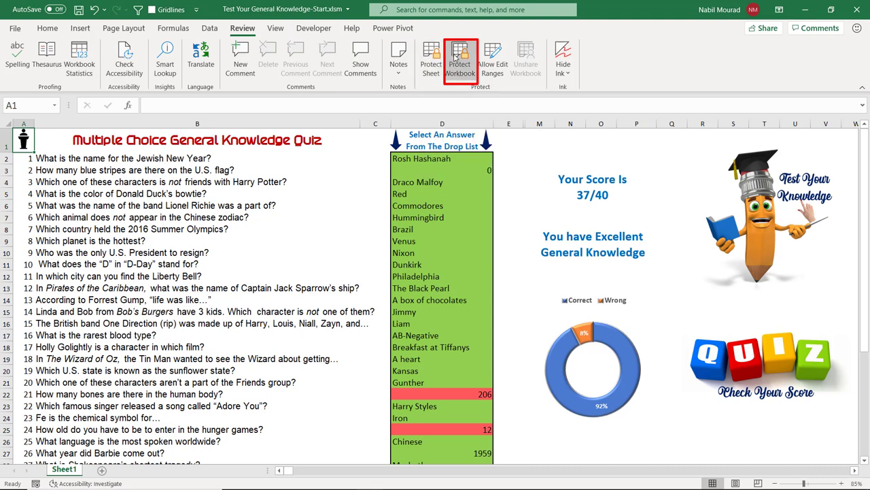
{"action": "left_click", "coordinate": [457, 58]}
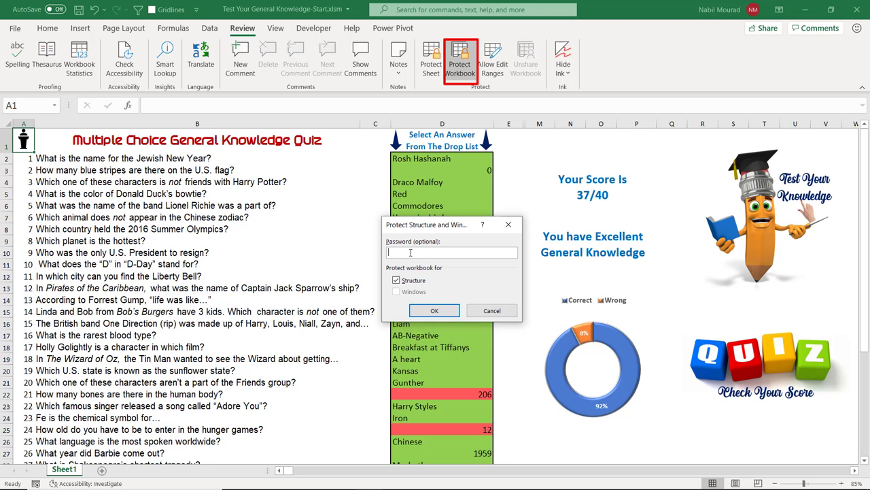
{"action": "type", "text": "1234"}
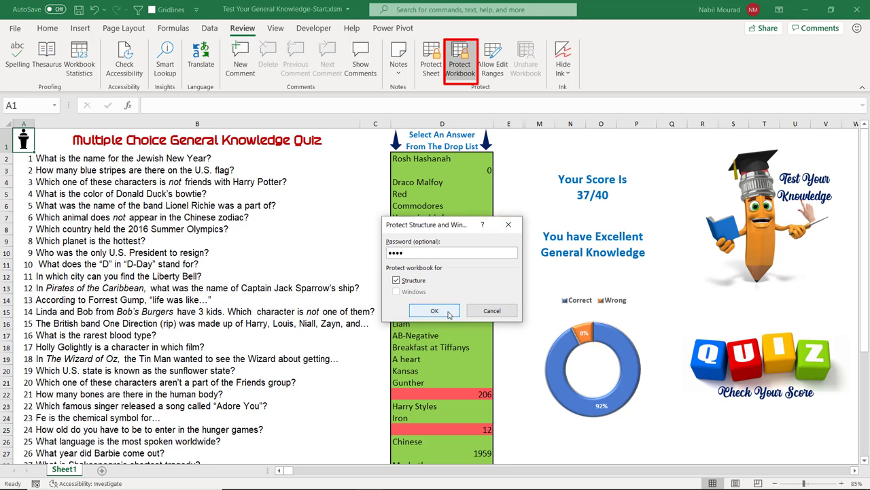
{"action": "left_click", "coordinate": [442, 313]}
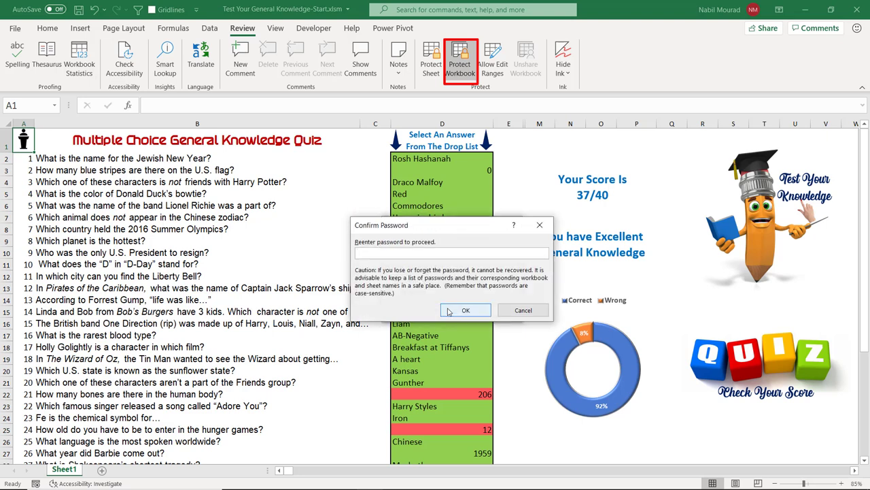
{"action": "type", "text": "1234"}
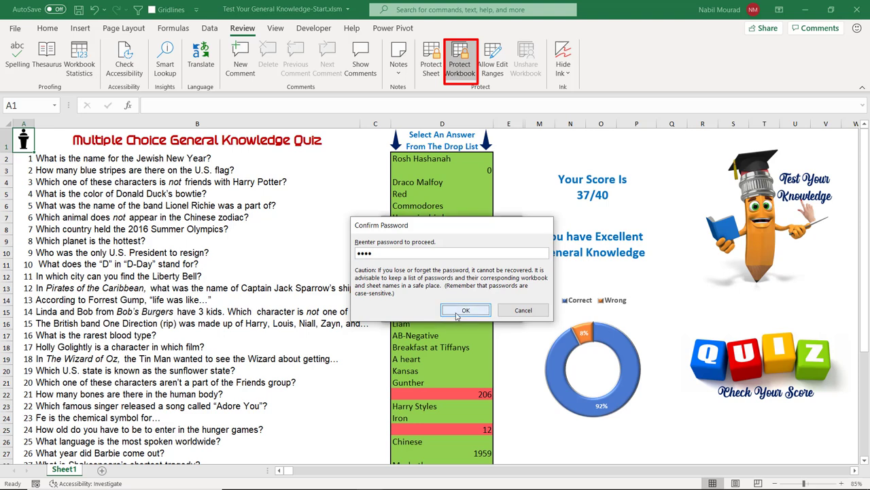
{"action": "left_click", "coordinate": [457, 312]}
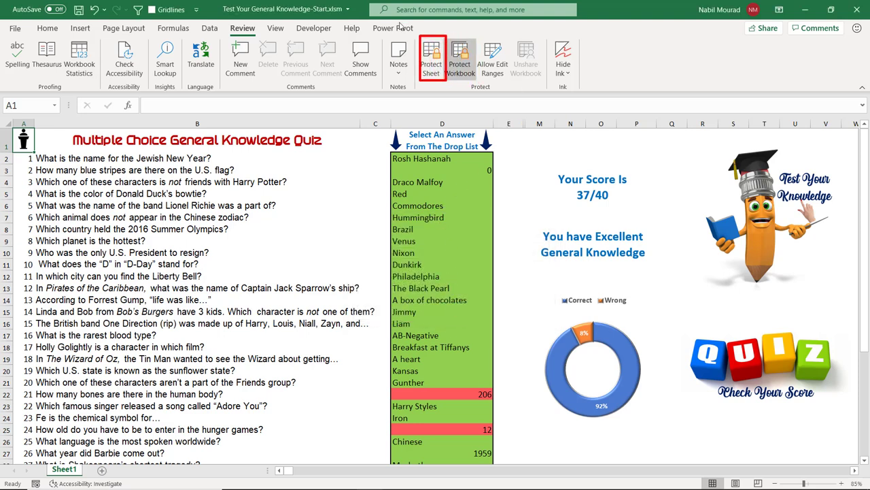
Step: Password-protect Sheet1 without unlocked-cell selection, keeping formatting and column insert/delete allowed
{"action": "left_click", "coordinate": [429, 60]}
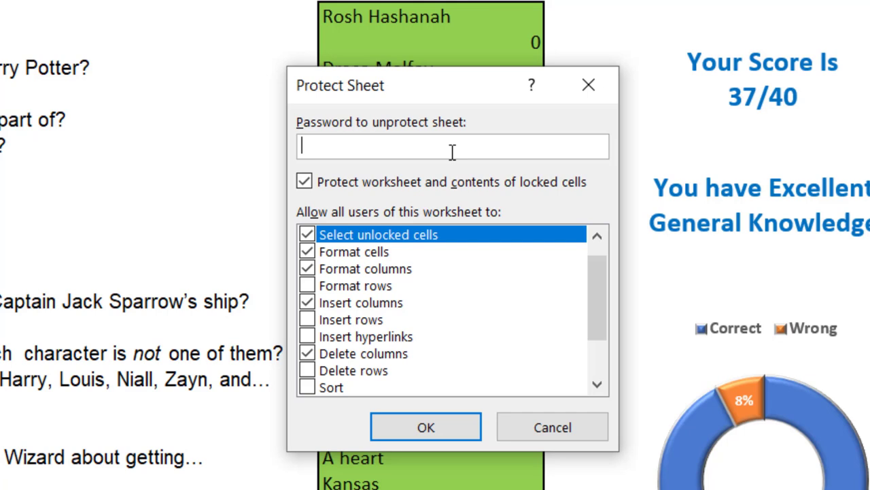
{"action": "left_click", "coordinate": [307, 235]}
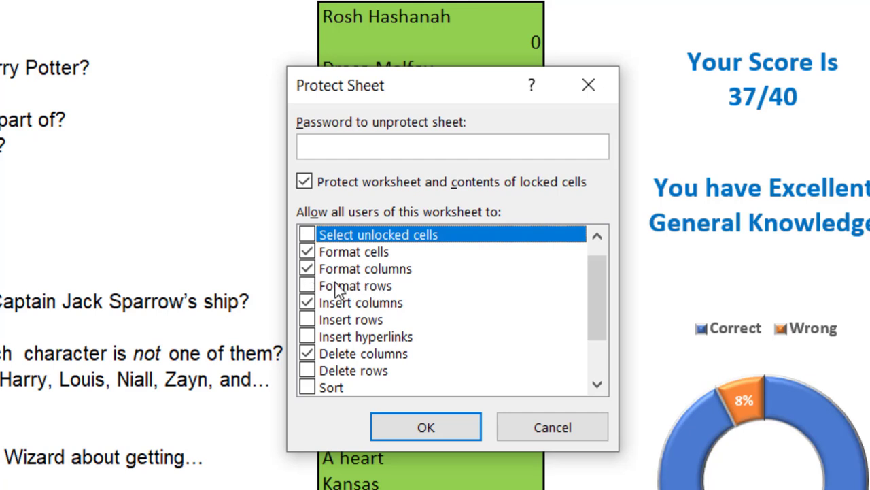
{"action": "left_click", "coordinate": [308, 303]}
{"action": "left_click", "coordinate": [307, 303]}
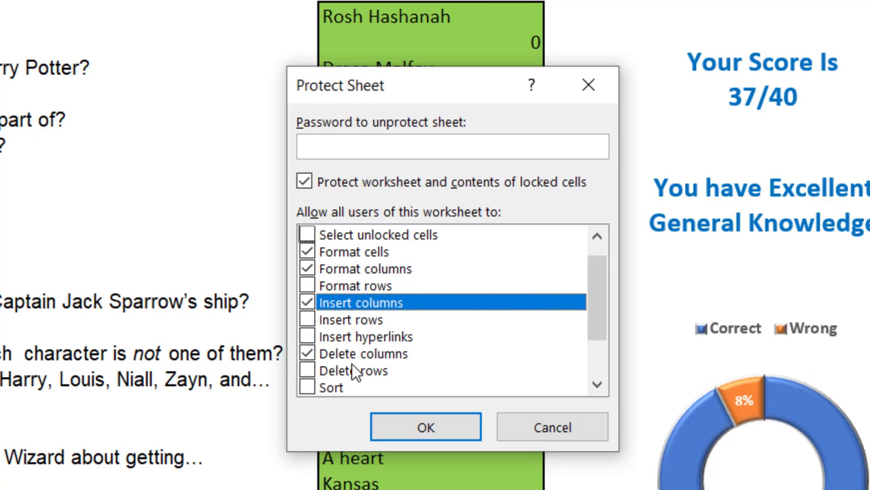
{"action": "left_click", "coordinate": [322, 146]}
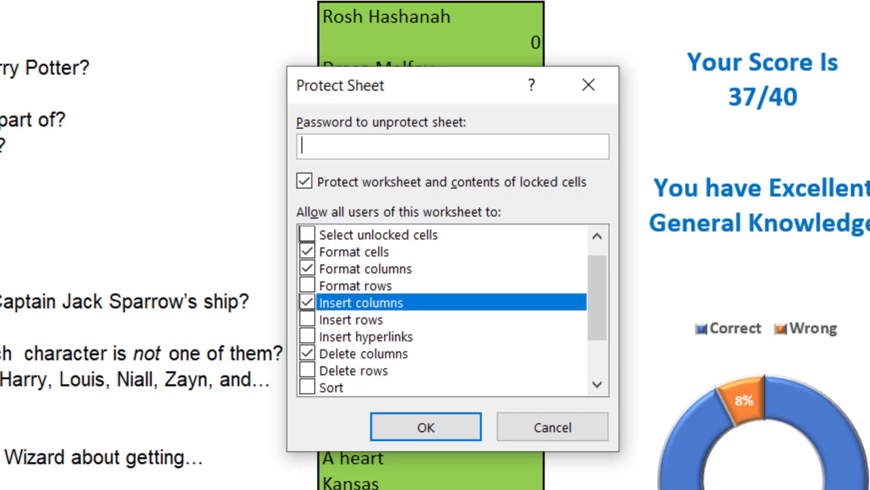
{"action": "type", "text": "1234"}
{"action": "key", "text": "Return"}
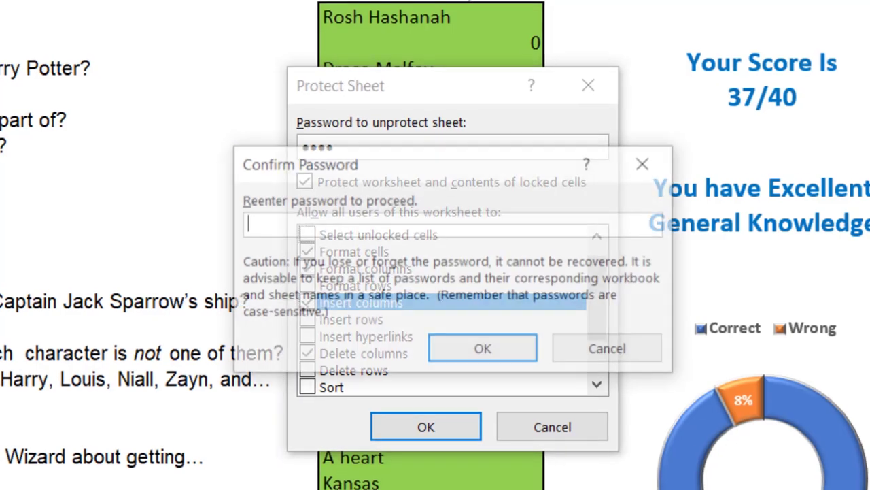
{"action": "type", "text": "12"}
{"action": "type", "text": "34"}
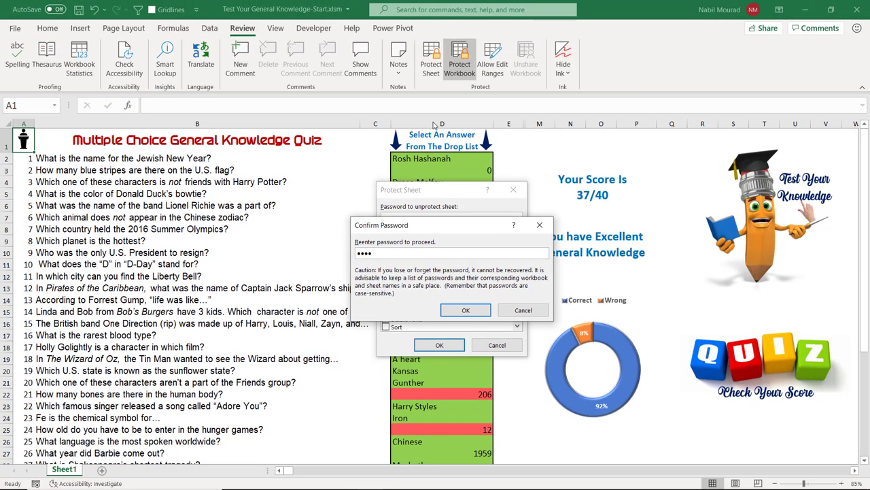
{"action": "key", "text": "Return"}
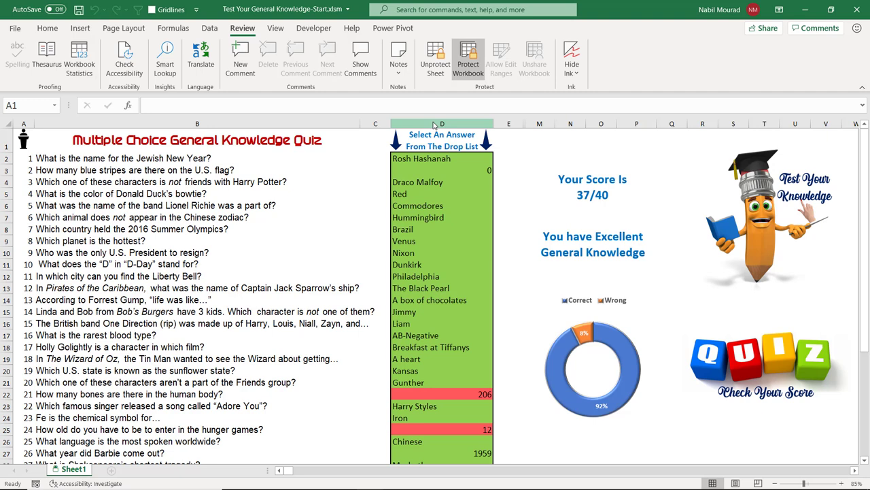
Step: In the VBA editor, open the quiz workbook's VBAProject Properties
{"action": "key", "text": "alt+F11"}
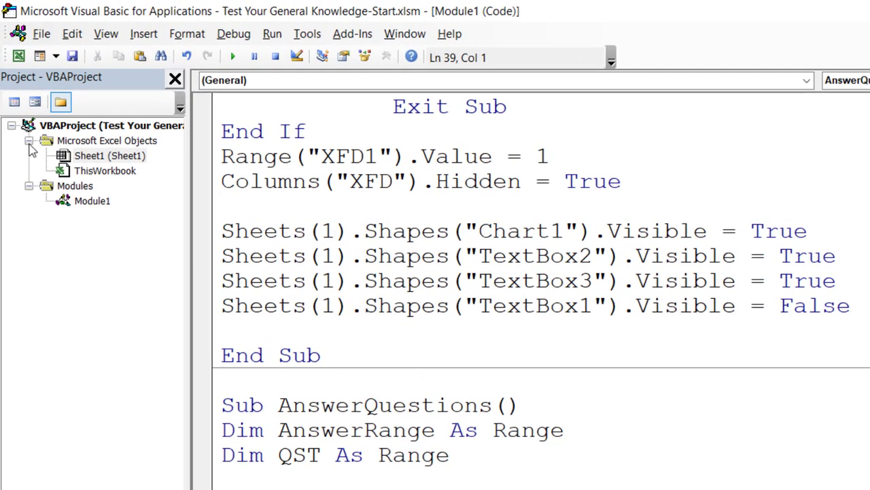
{"action": "left_click", "coordinate": [15, 128]}
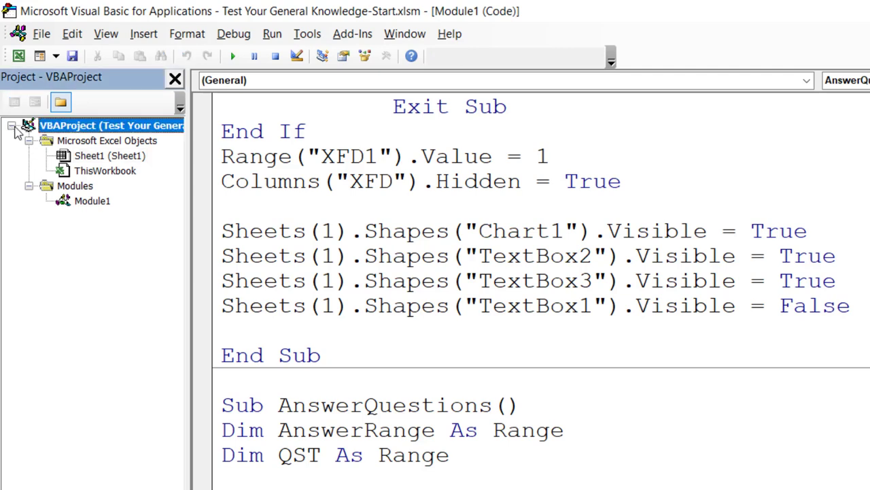
{"action": "left_click", "coordinate": [12, 127]}
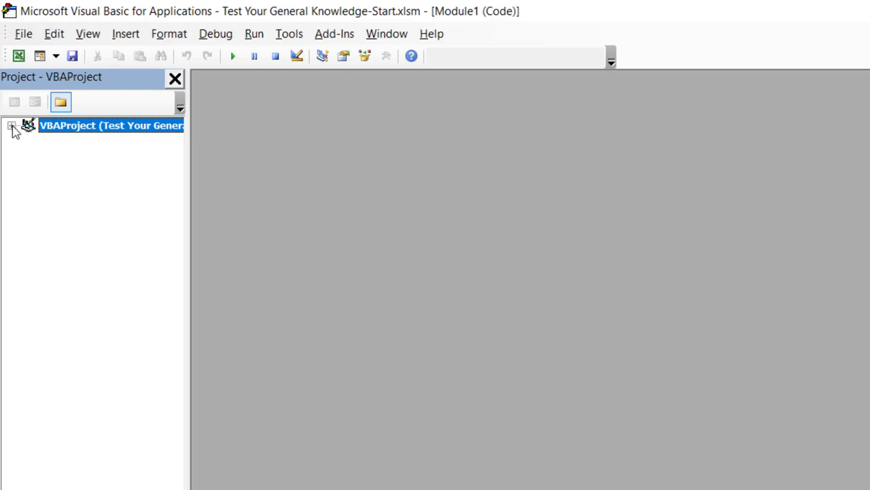
{"action": "left_click", "coordinate": [11, 127]}
{"action": "left_click", "coordinate": [12, 126]}
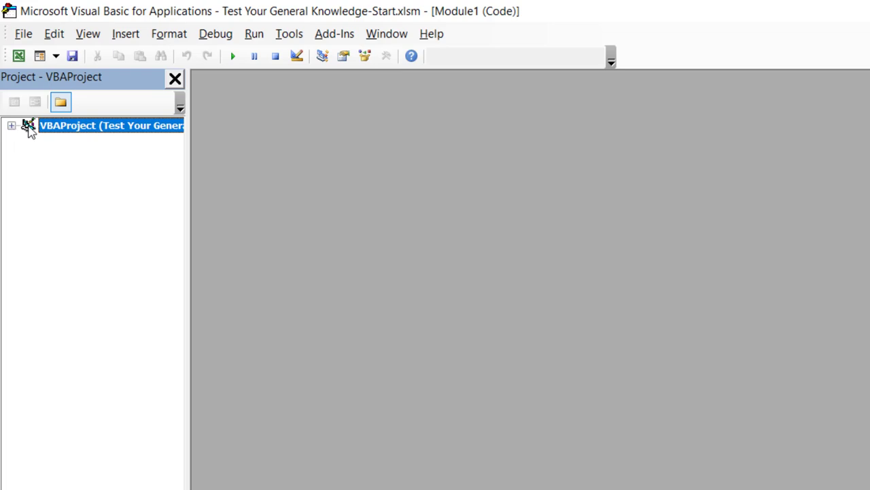
{"action": "right_click", "coordinate": [99, 129]}
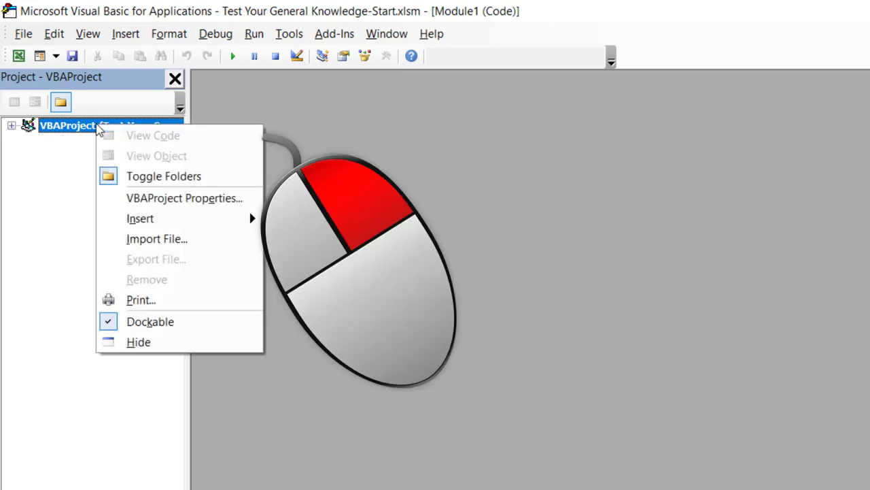
{"action": "left_click", "coordinate": [180, 199]}
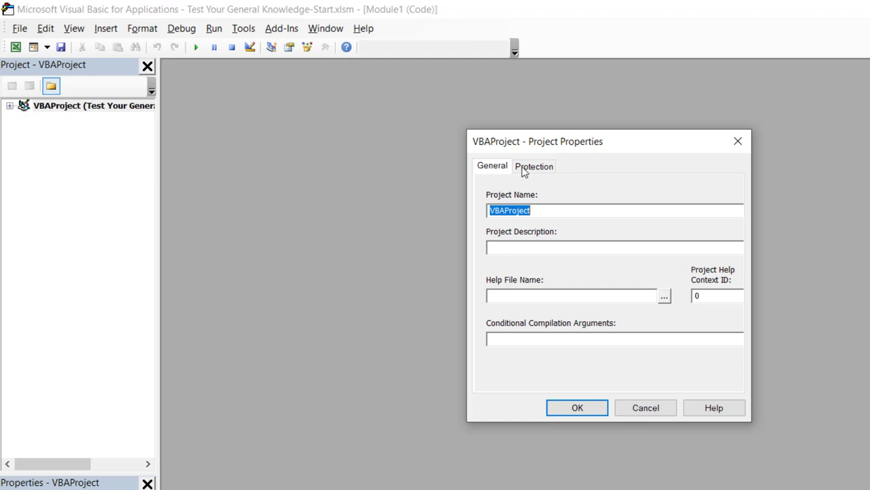
Step: On the Protection tab, set and confirm a VBA project password
{"action": "left_click", "coordinate": [533, 170]}
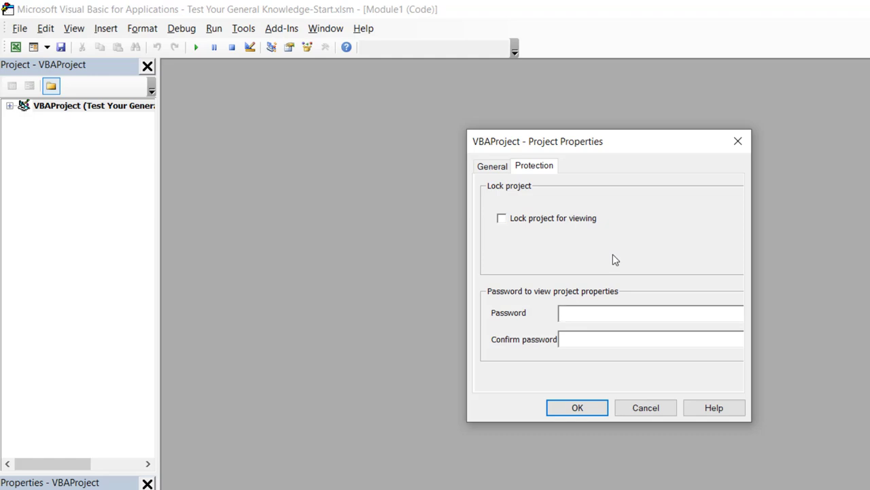
{"action": "type", "text": "****"}
{"action": "left_click", "coordinate": [576, 336]}
{"action": "type", "text": "****"}
{"action": "left_click", "coordinate": [592, 407]}
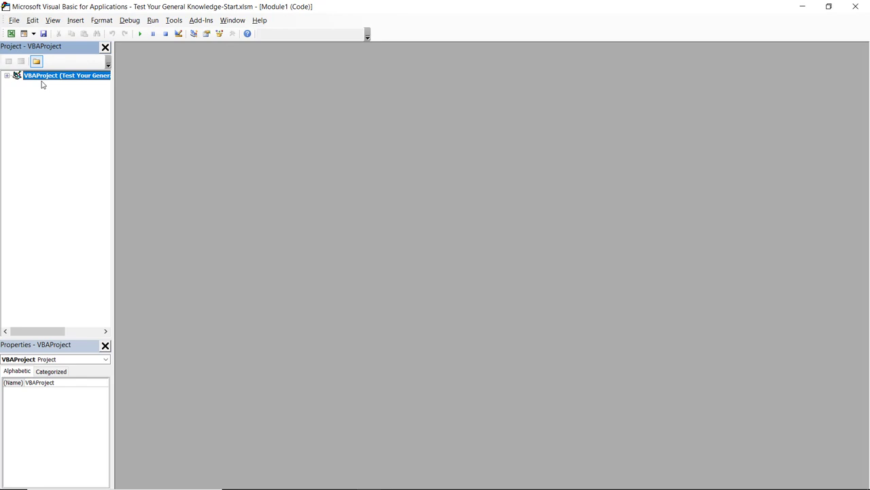
Step: Close the VBA editor, then reset, auto-fill and re-score the quiz to 37/40
{"action": "left_click", "coordinate": [855, 6]}
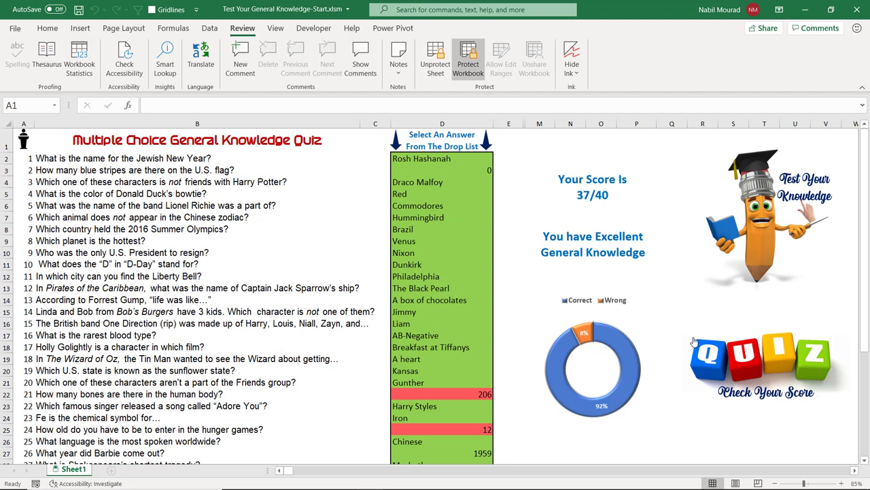
{"action": "left_click", "coordinate": [759, 257]}
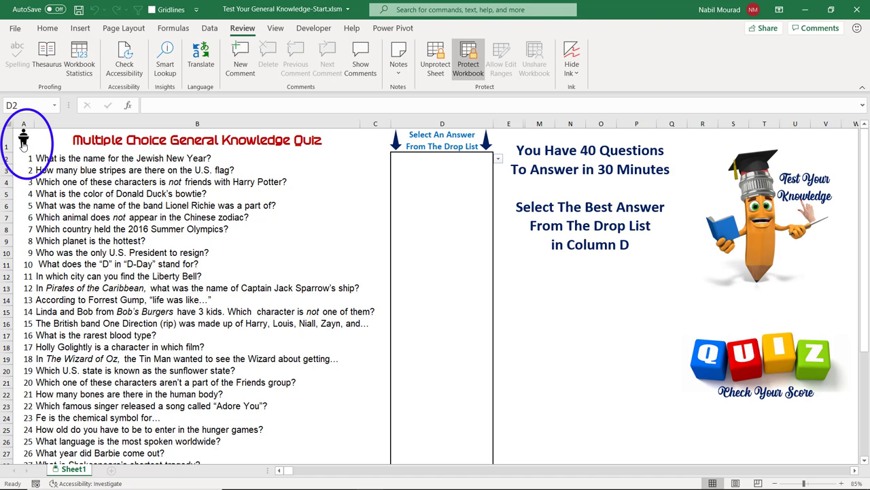
{"action": "left_click", "coordinate": [23, 141]}
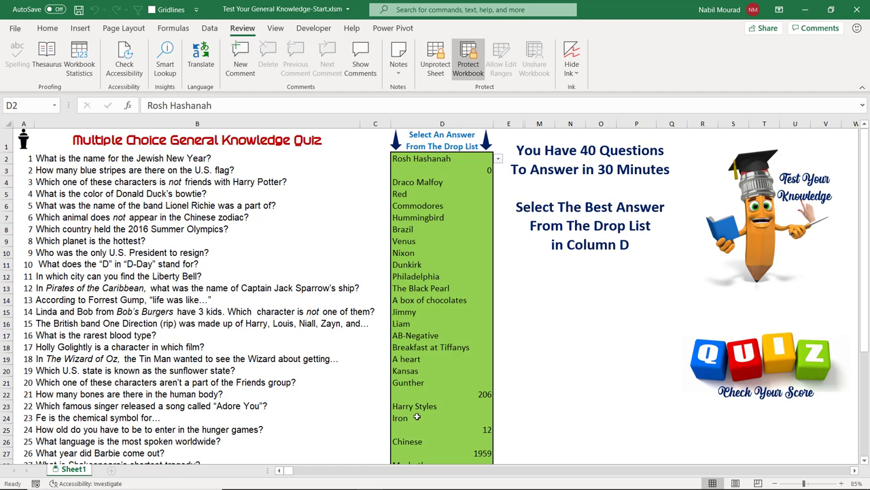
{"action": "left_click", "coordinate": [762, 354]}
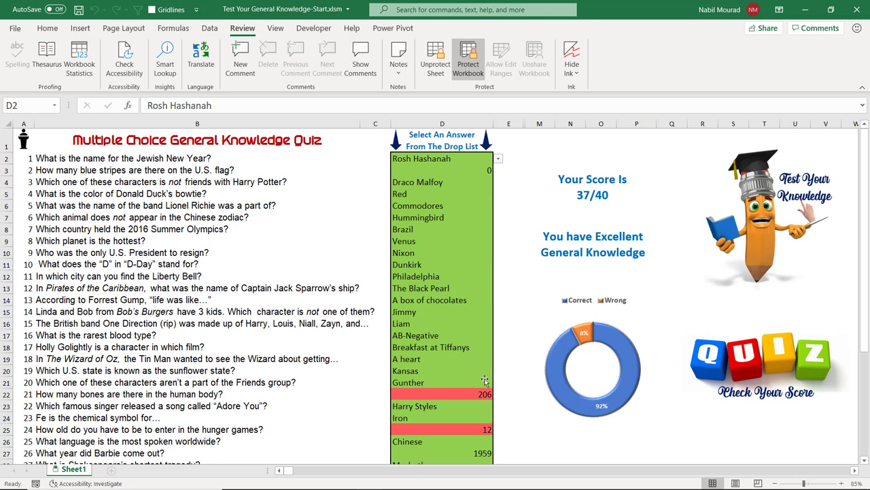
{"action": "scroll", "coordinate": [484, 380], "scroll_direction": "down", "scroll_amount": 1}
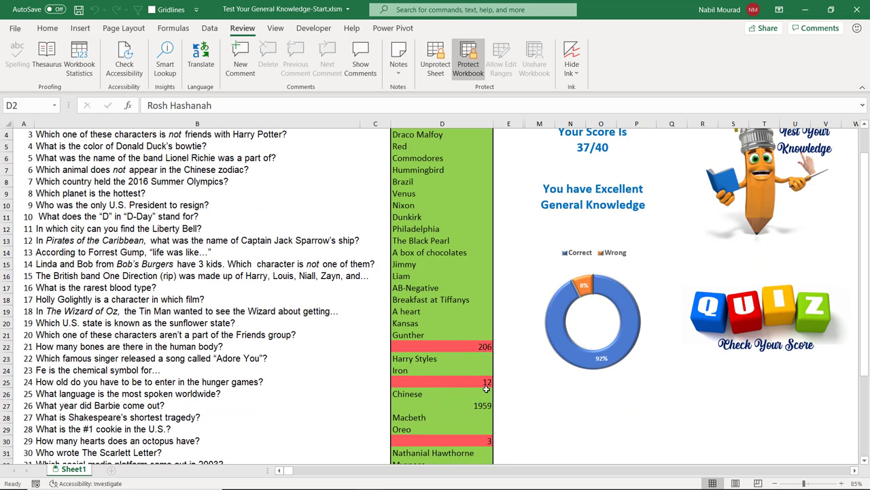
{"action": "scroll", "coordinate": [638, 366], "scroll_direction": "up", "scroll_amount": 1}
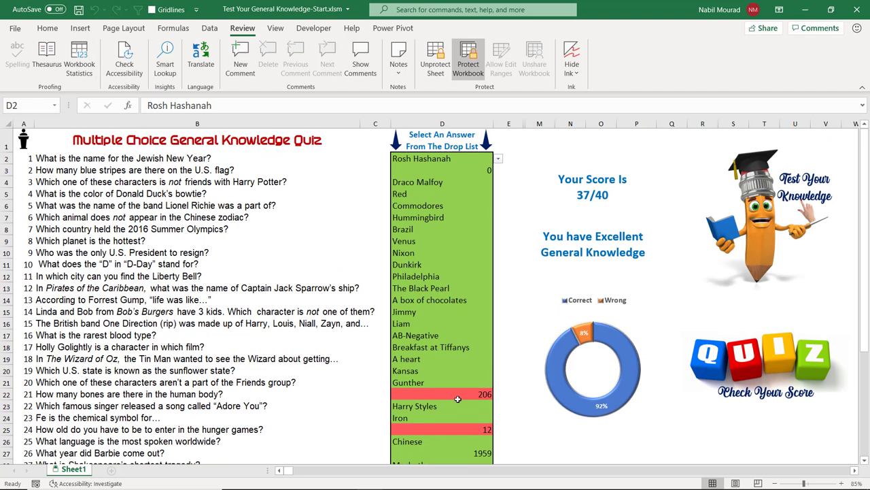